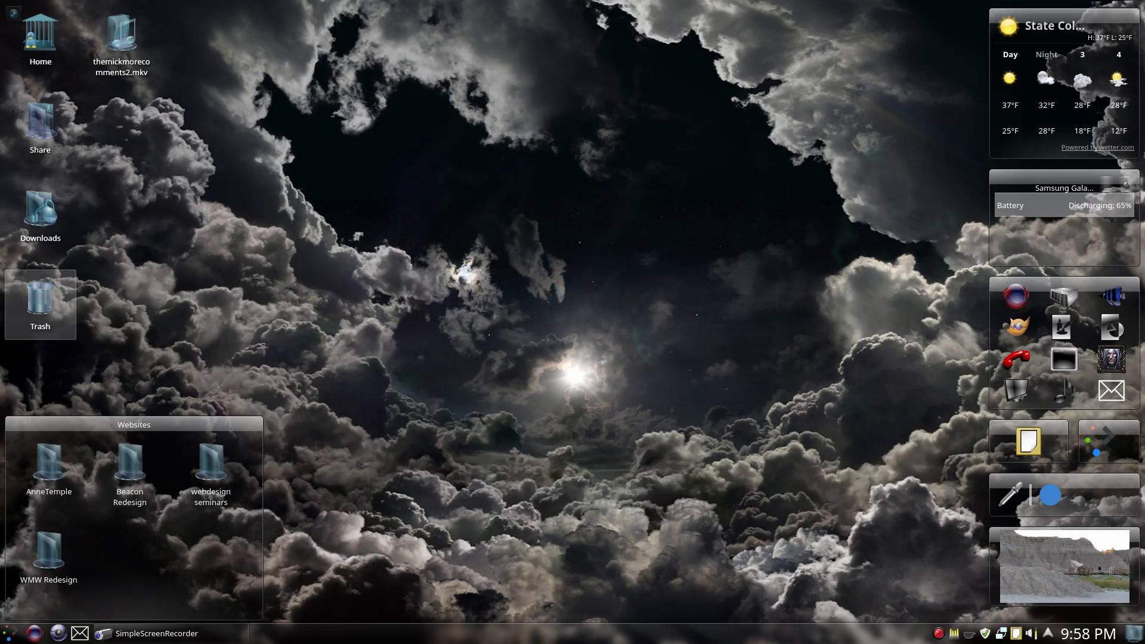
Open the full-screen application dashboard, view its application categories, and dismiss it
left_click(1107, 434)
left_click(860, 421)
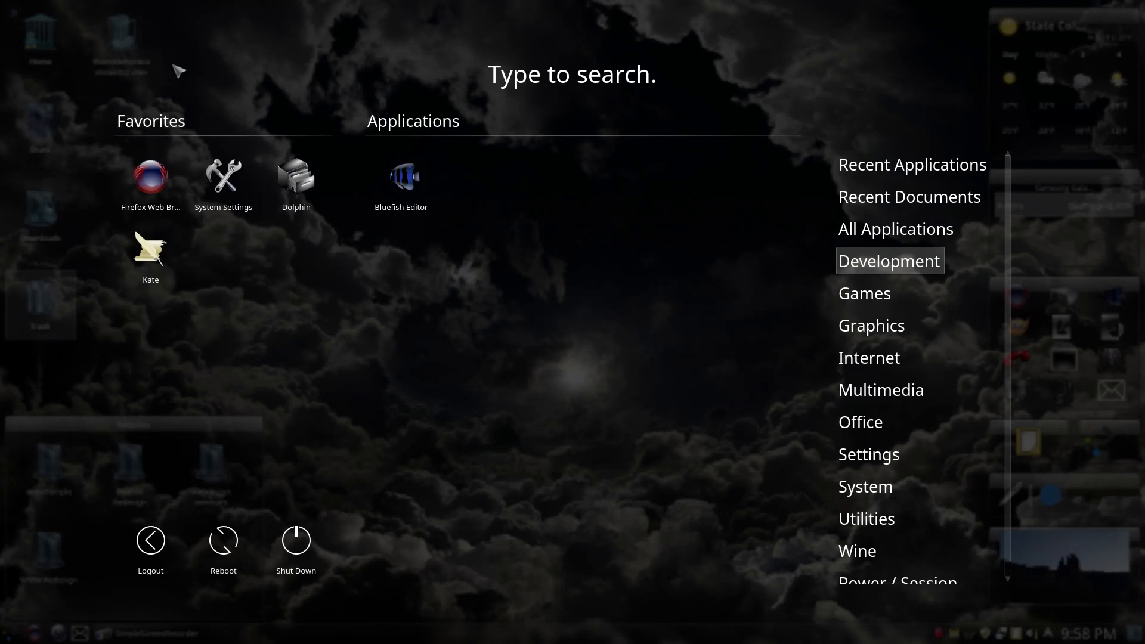
left_click(172, 66)
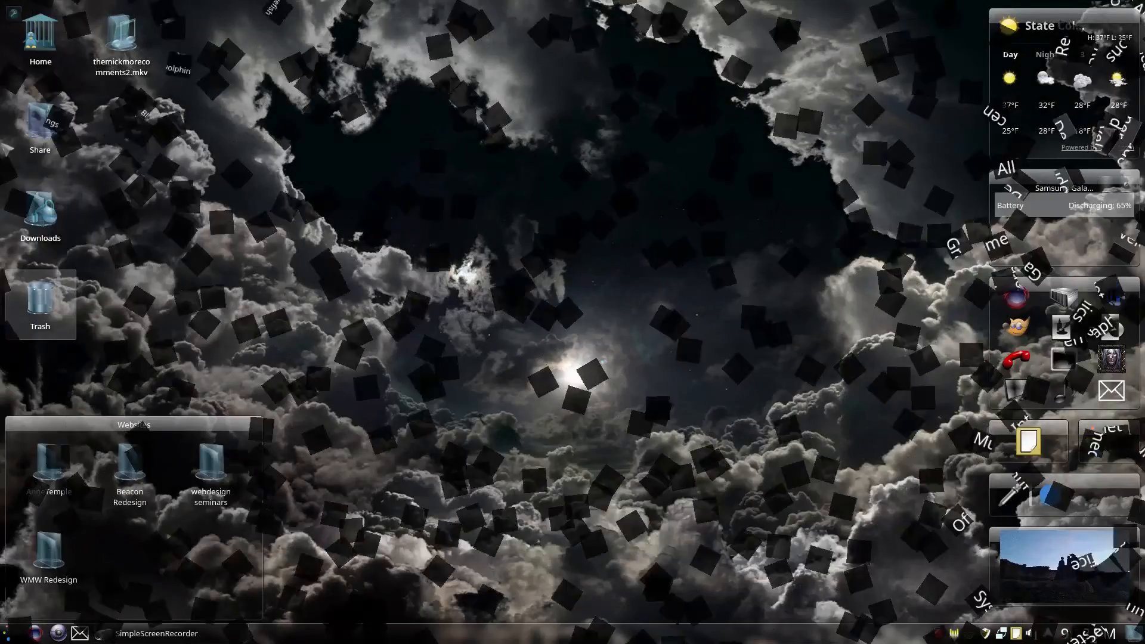
View the Displays and Compositor pages of Display and Monitor in System Settings, and close the window
left_click(12, 632)
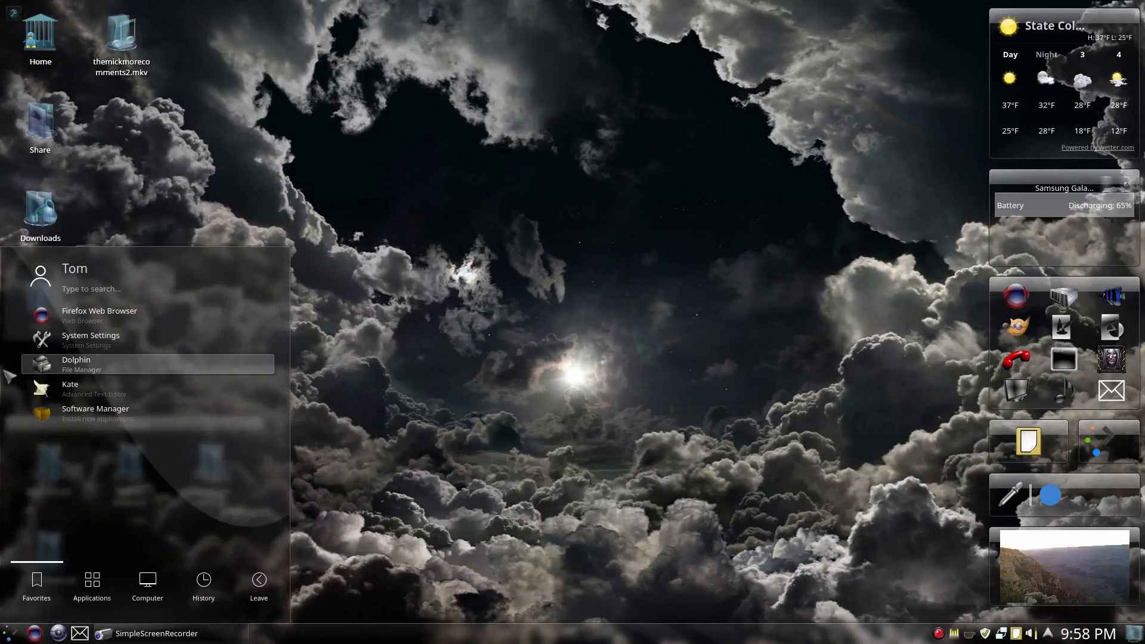
left_click(91, 343)
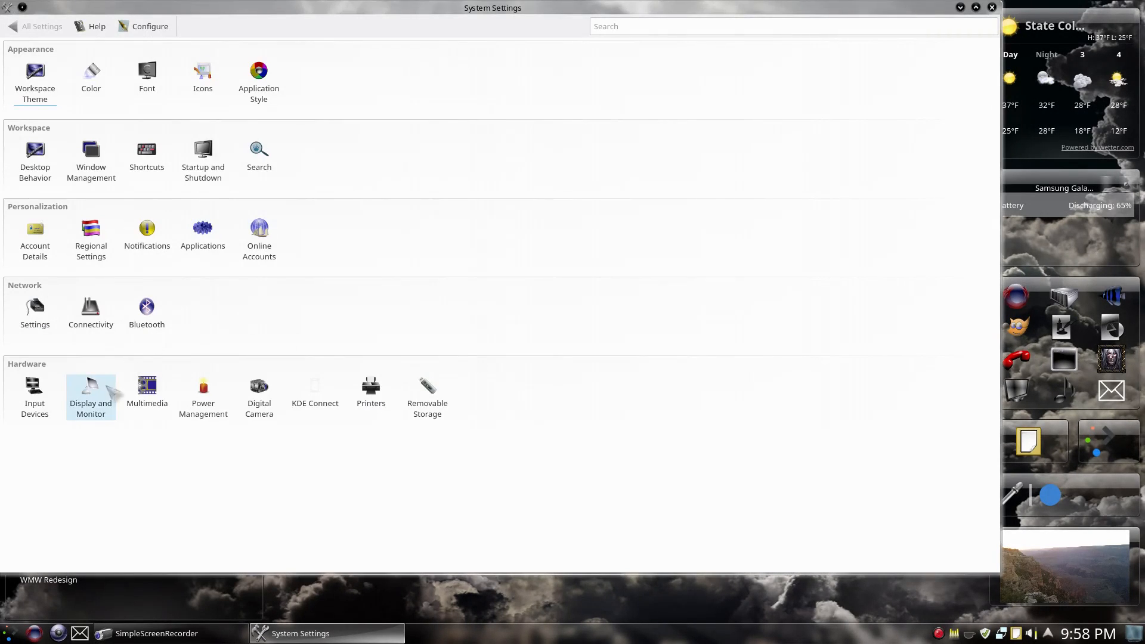
left_click(107, 399)
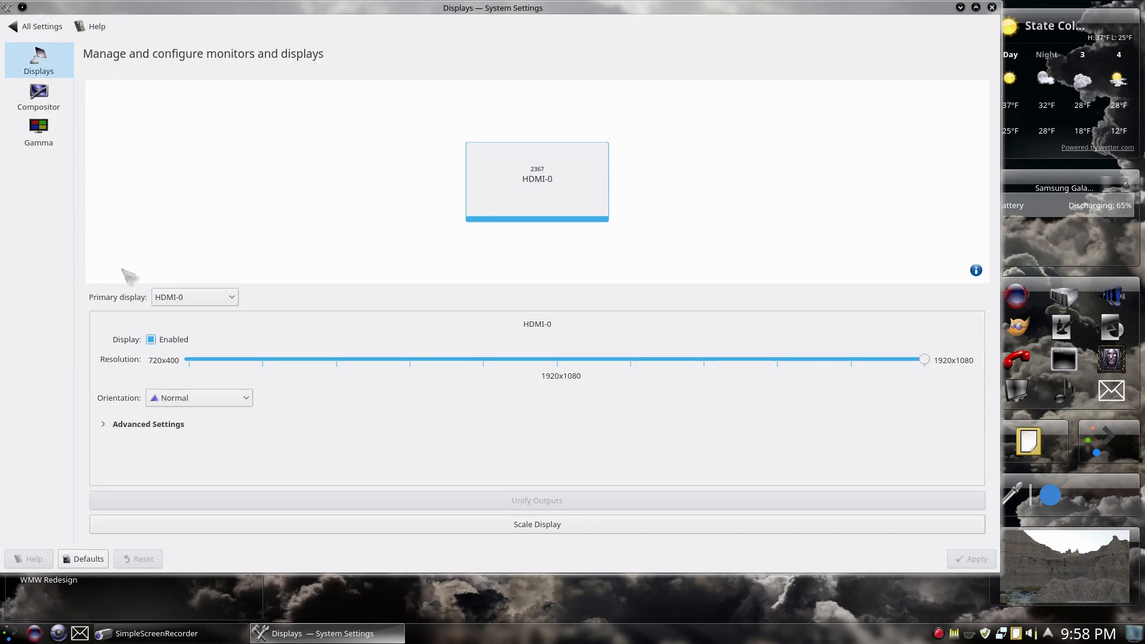
left_click(39, 101)
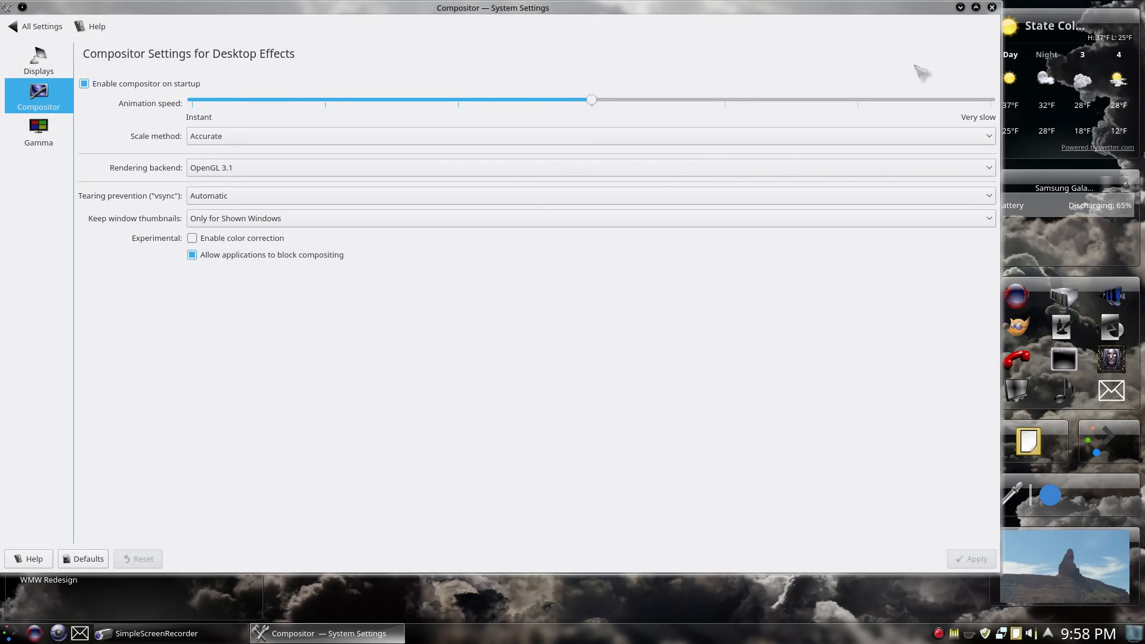
left_click(992, 7)
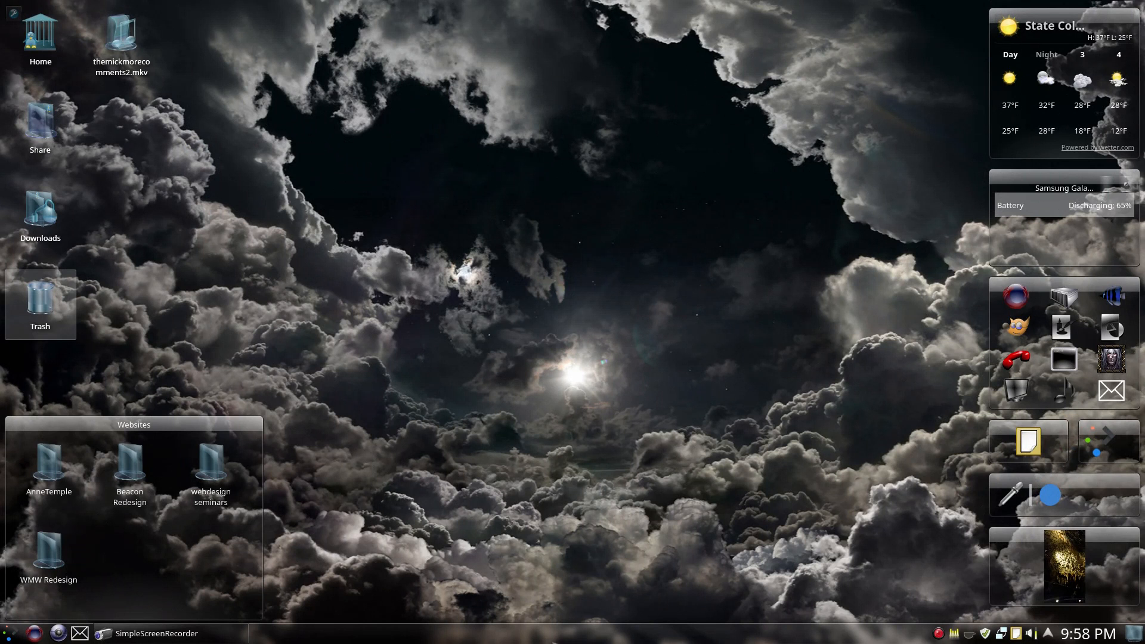
Open the application launcher, view the list of all application categories, and dismiss it
left_click(9, 634)
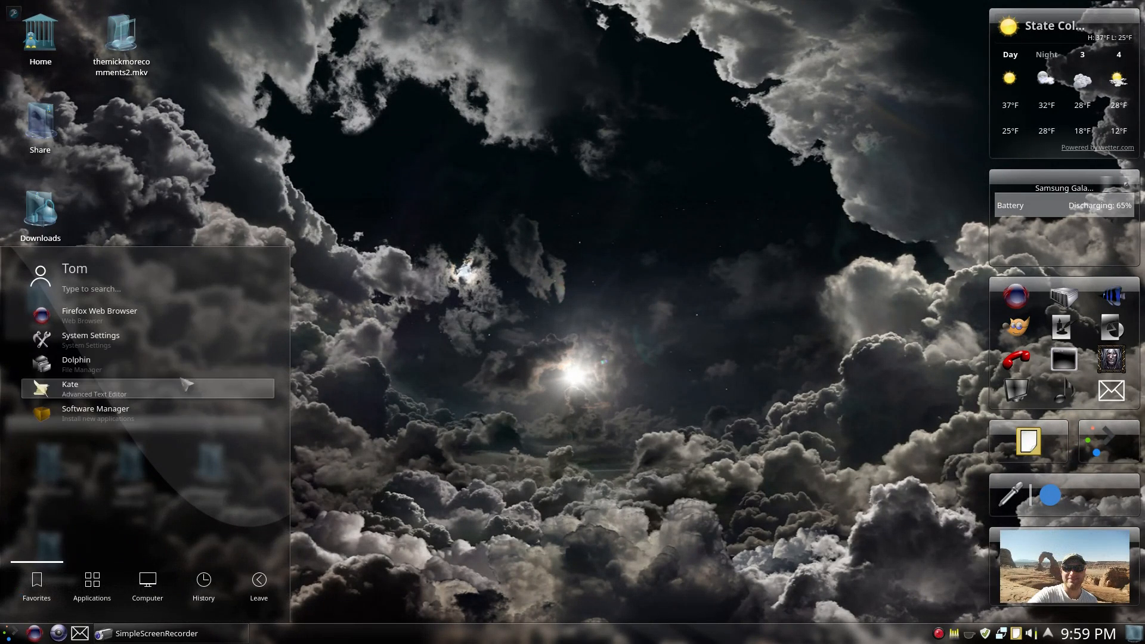
left_click(100, 577)
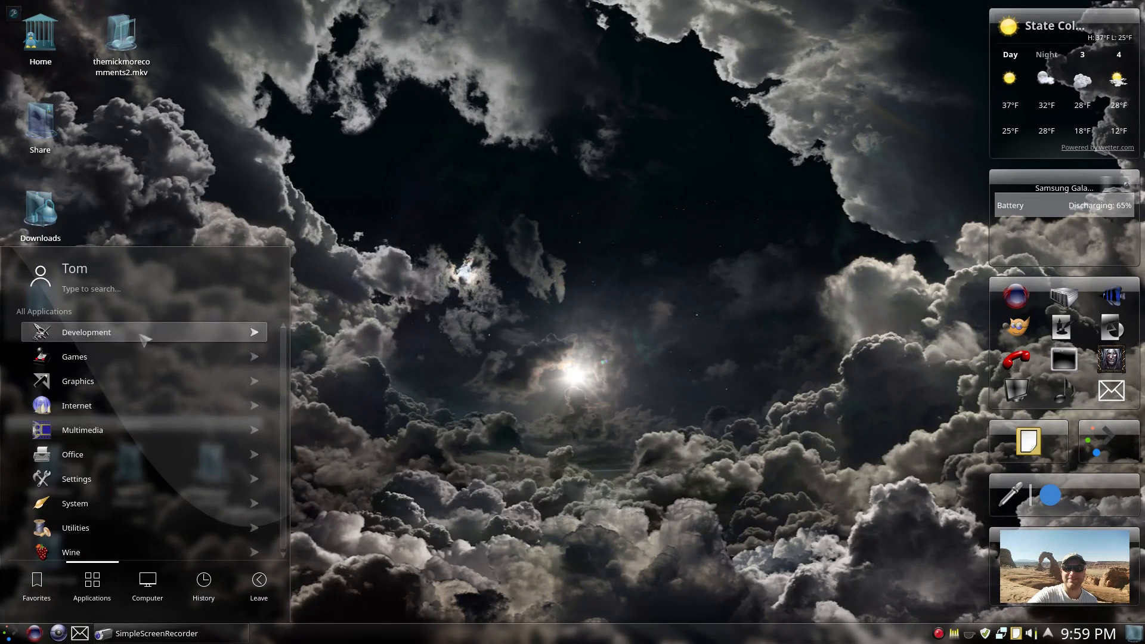
left_click(548, 352)
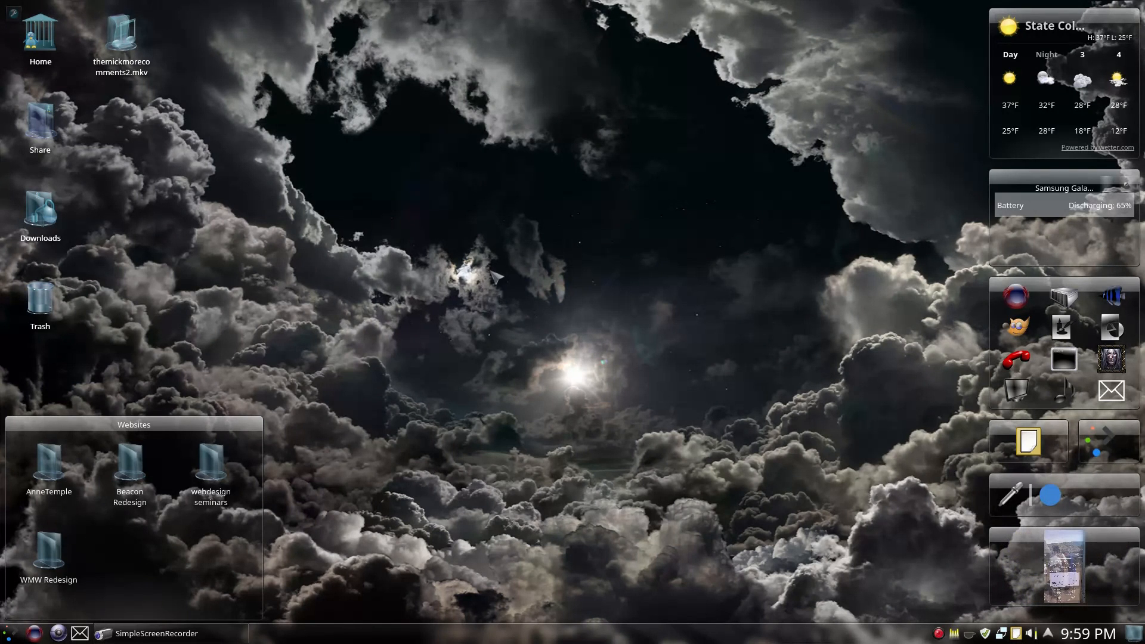
Open the desktop's wallpaper configuration and bring up the downloader for new wallpapers
right_click(505, 235)
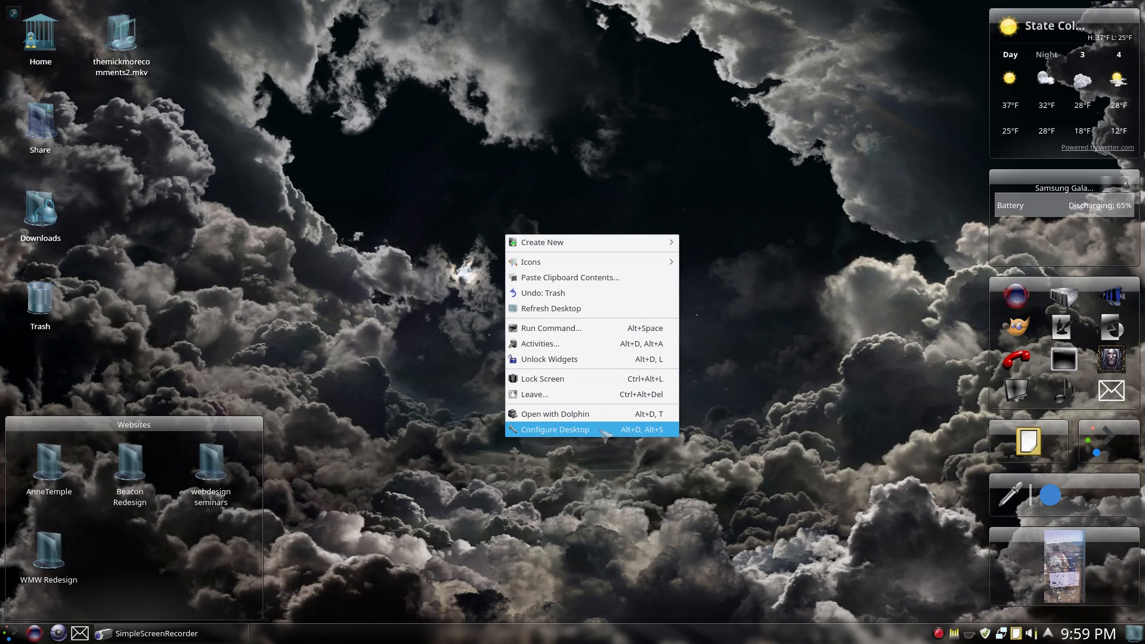
left_click(600, 430)
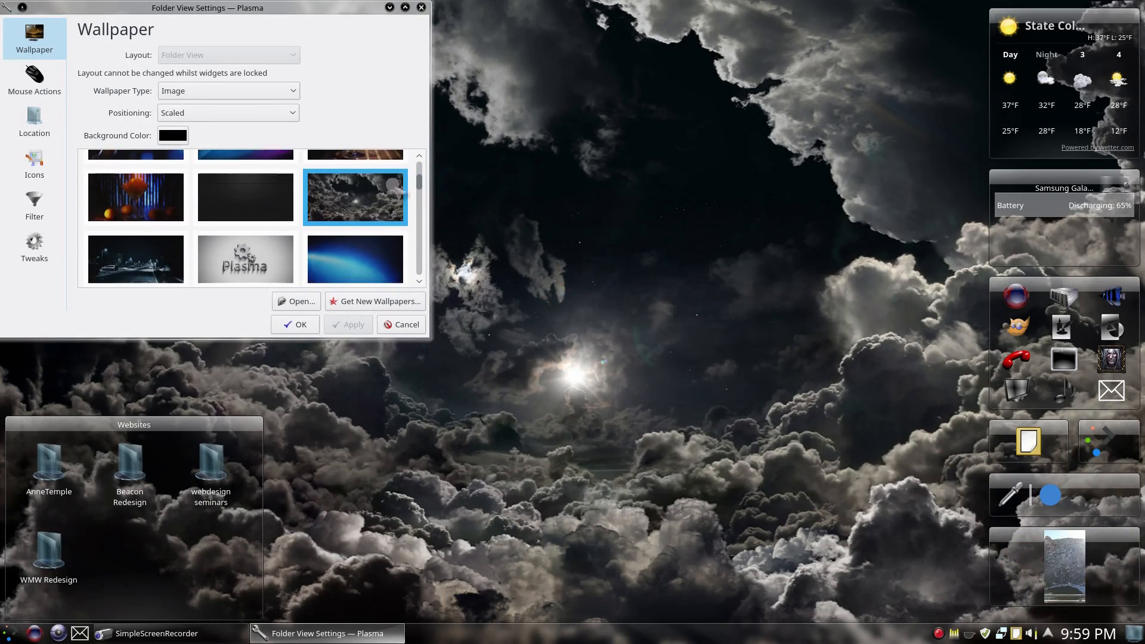
left_click(403, 307)
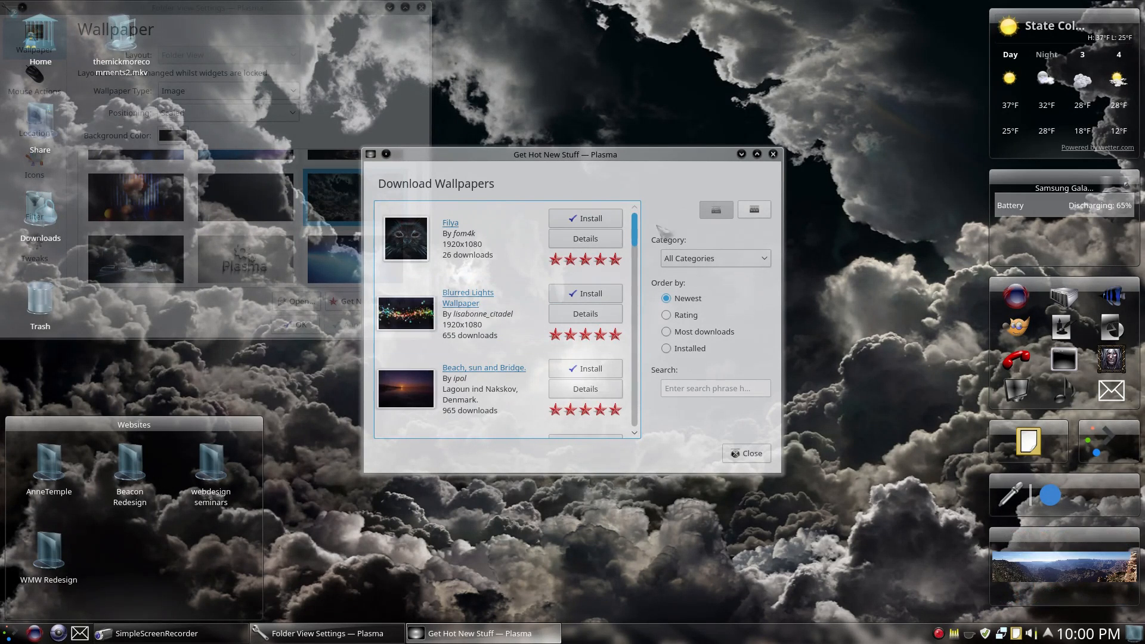
Browse the newest downloadable wallpapers, examining their previews and descriptions far down the list
left_click_drag(635, 235, 692, 441)
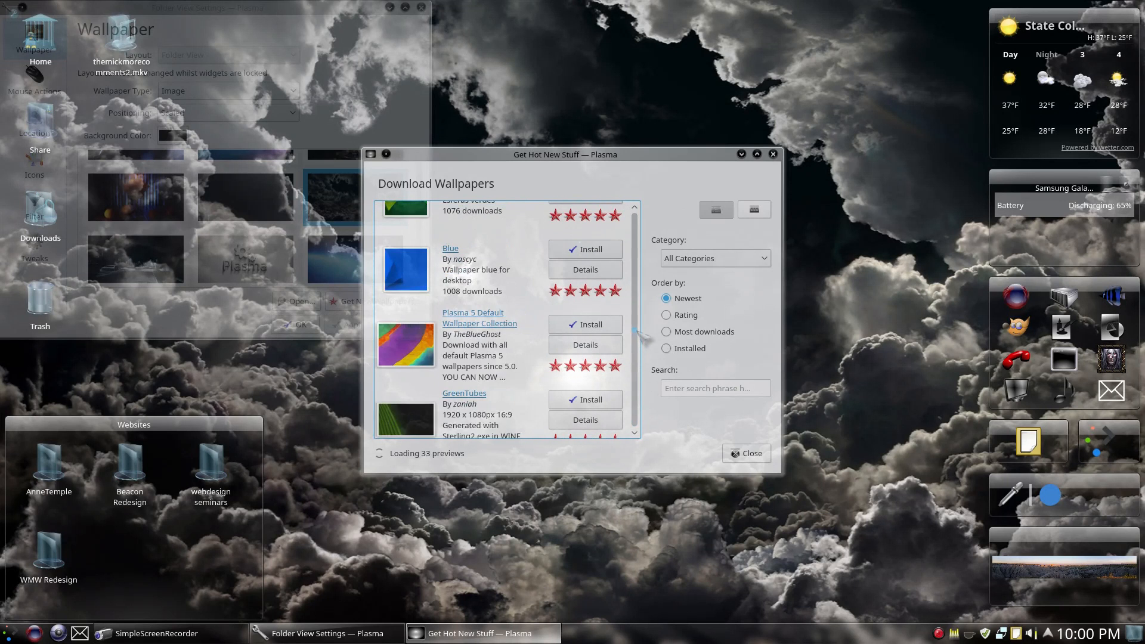
scroll(581, 316, "down", 1)
scroll(584, 322, "down", 6)
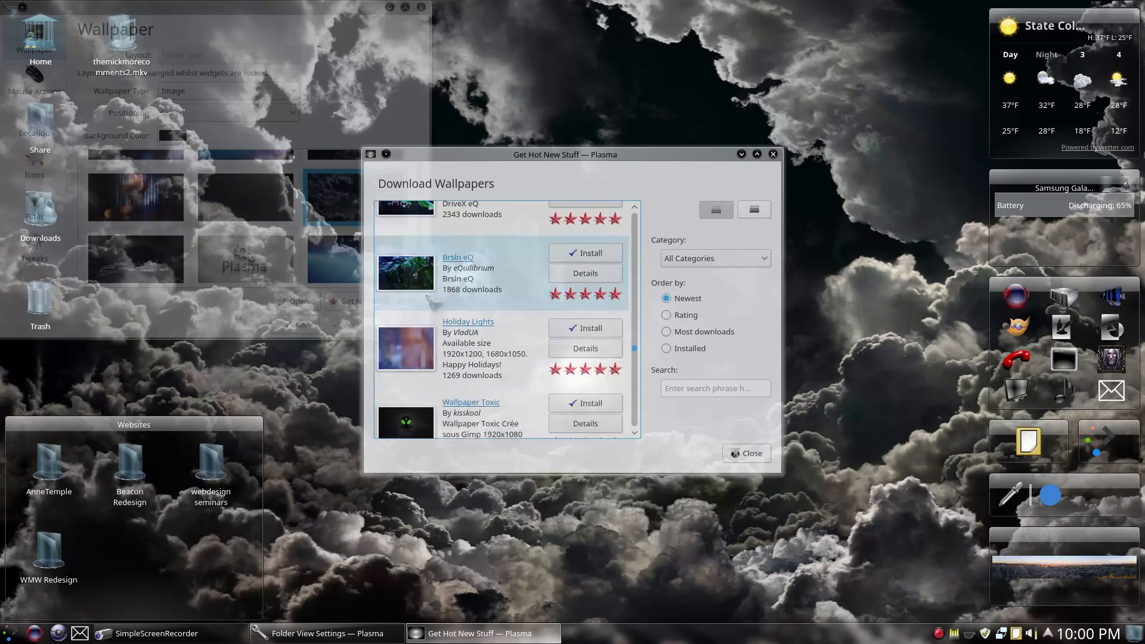
scroll(441, 287, "down", 6)
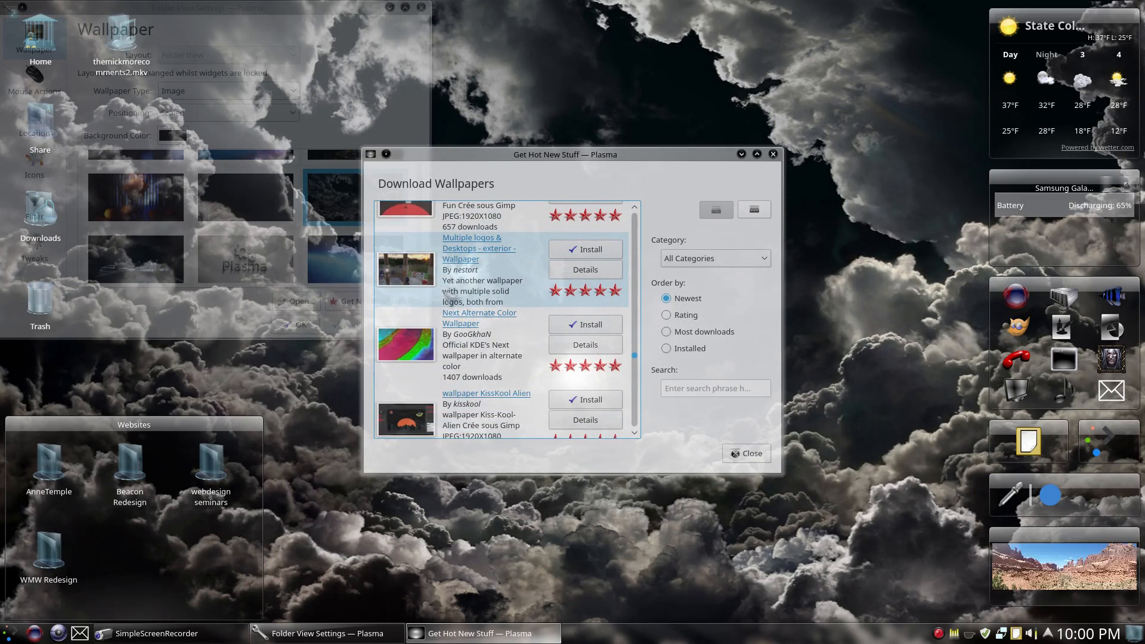
scroll(490, 353, "down", 6)
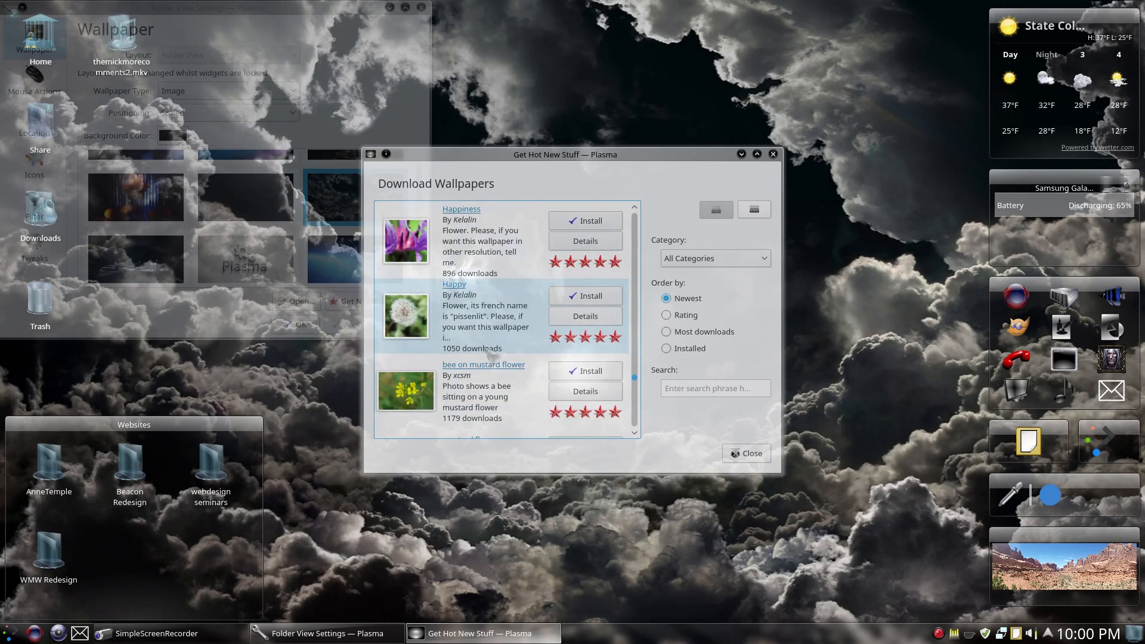
scroll(491, 351, "down", 5)
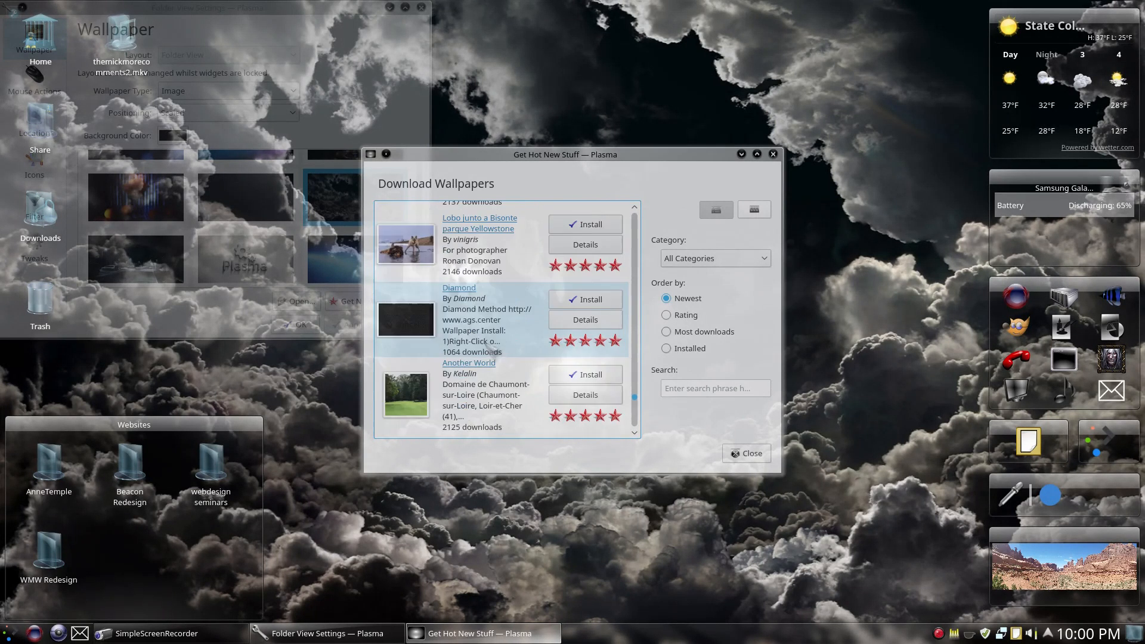
scroll(490, 346, "down", 5)
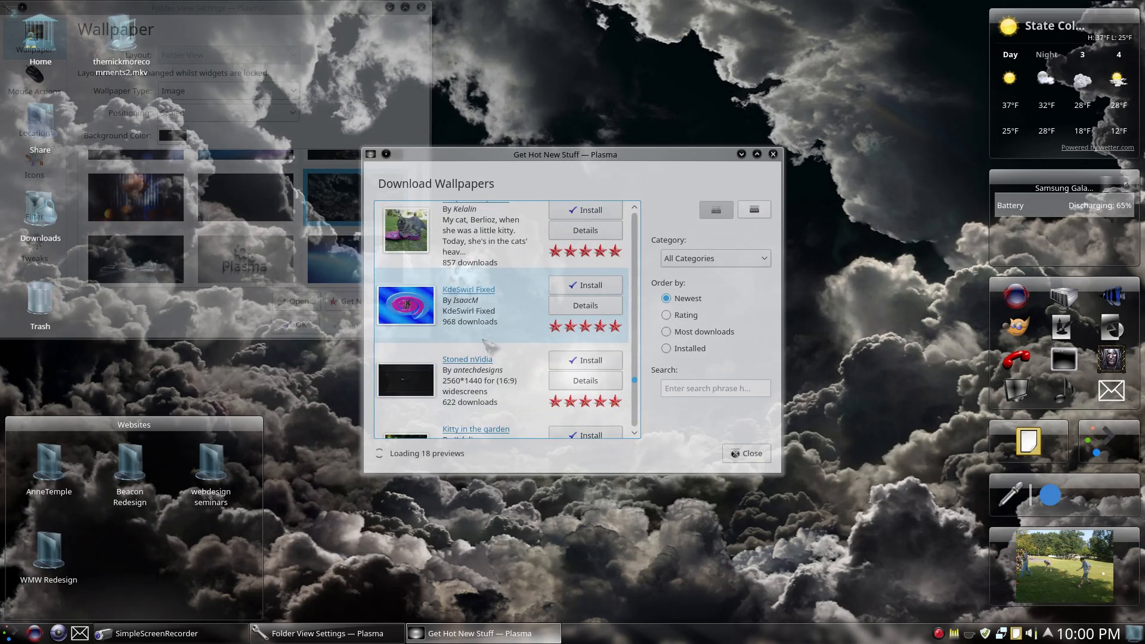
scroll(490, 331, "down", 3)
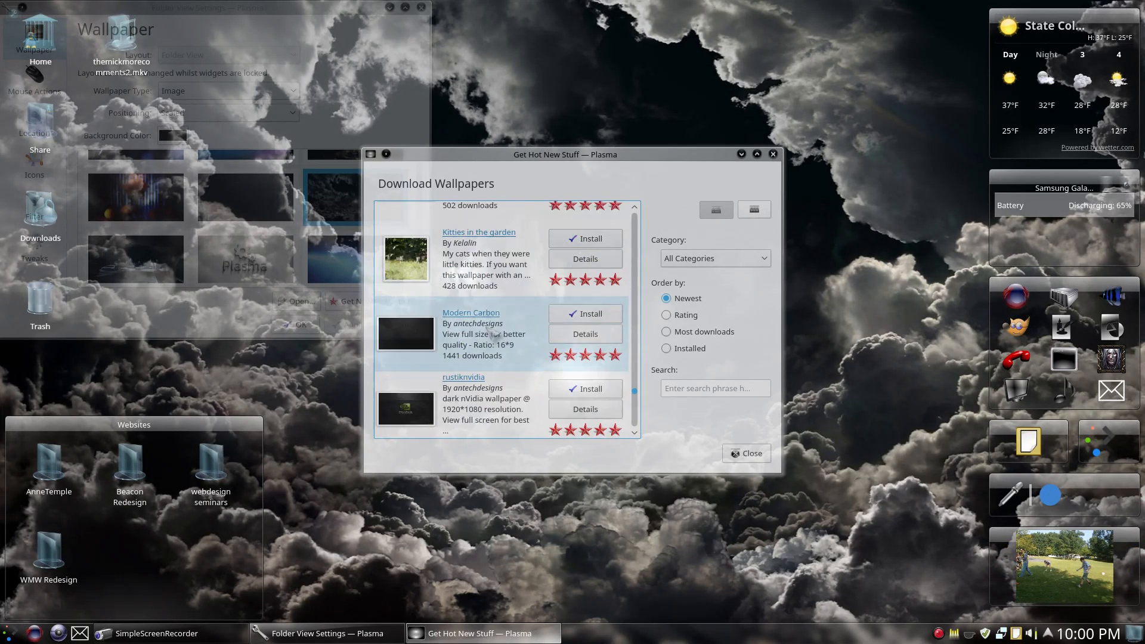
scroll(490, 332, "down", 10)
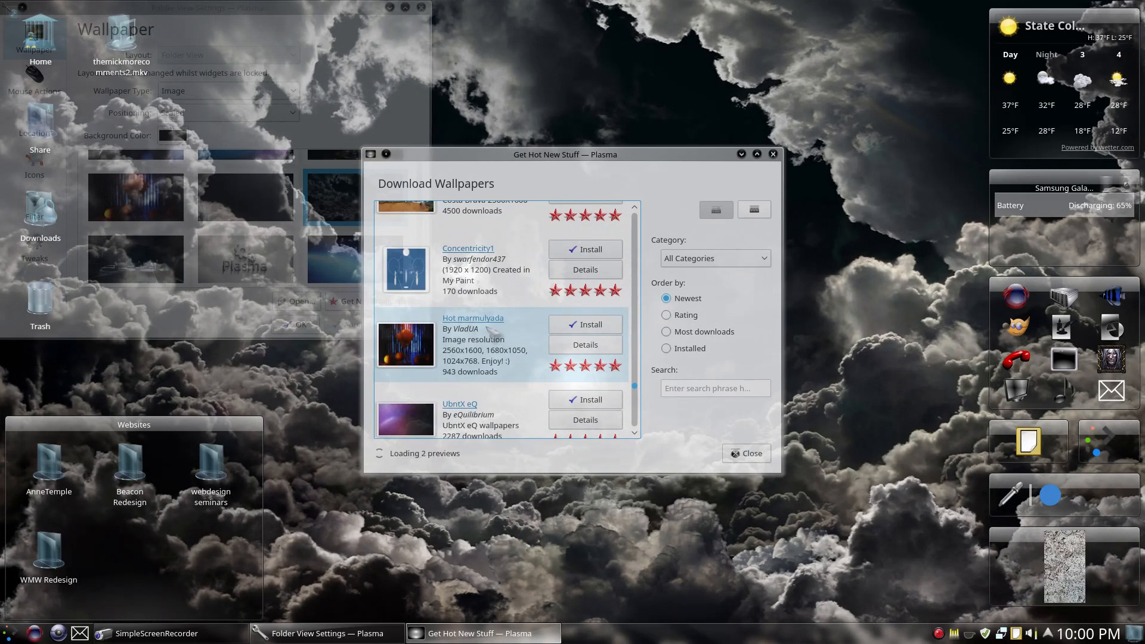
List the installed wallpapers, return to the newest ones as far as Clouds Wallpaper, and close the downloader and desktop settings
left_click(666, 349)
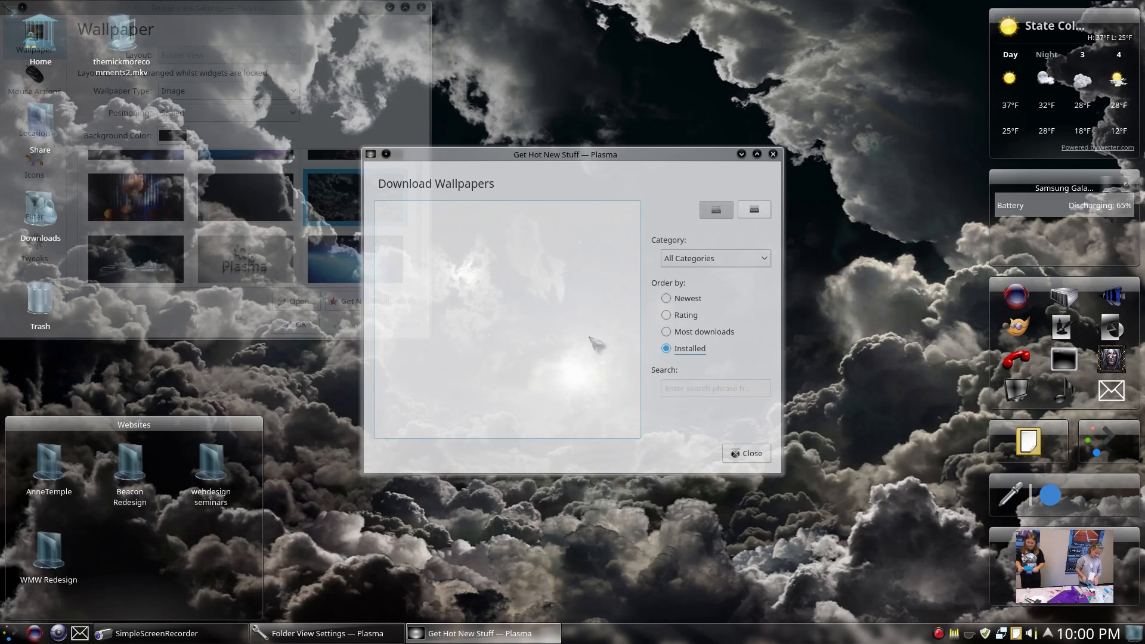
left_click_drag(602, 155, 629, 105)
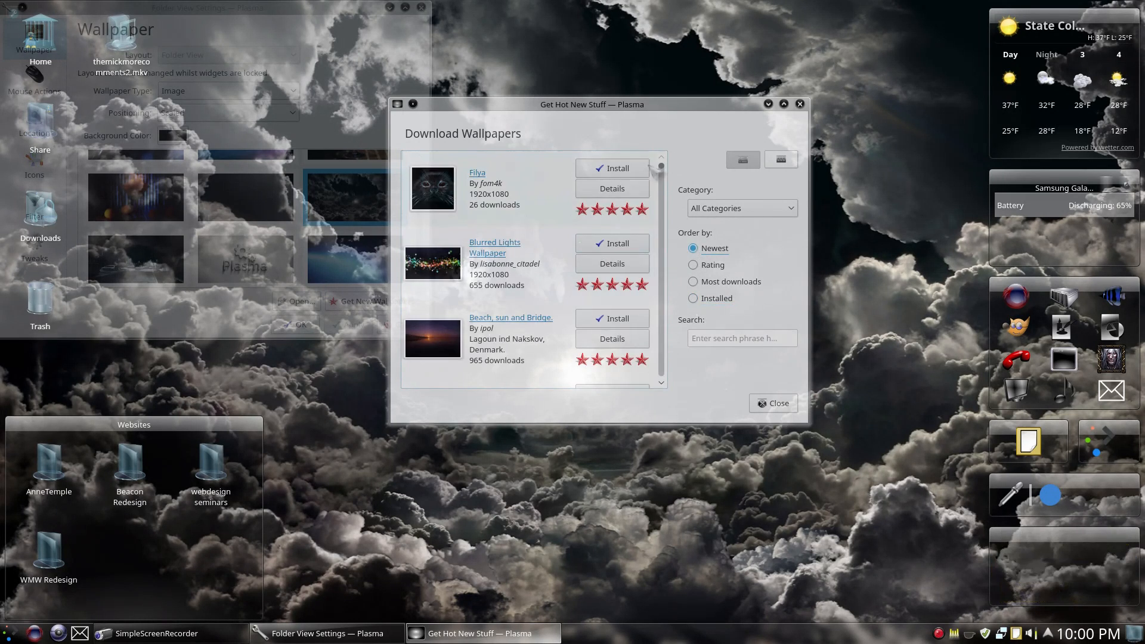
scroll(618, 226, "down", 3)
scroll(618, 243, "up", 3)
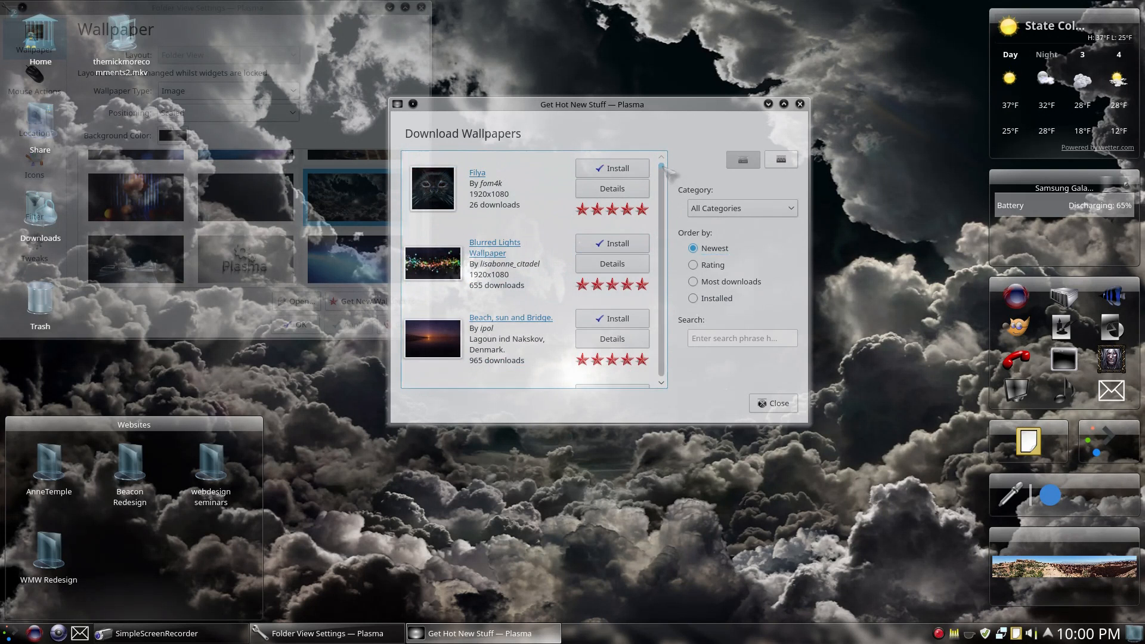
left_click_drag(661, 166, 675, 195)
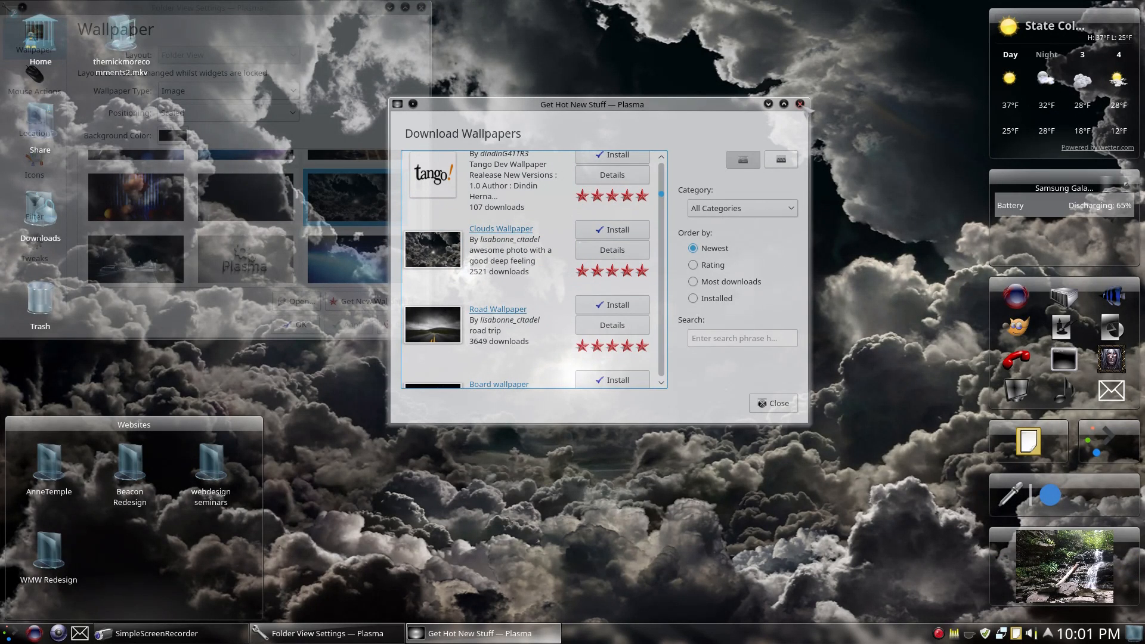
left_click(800, 104)
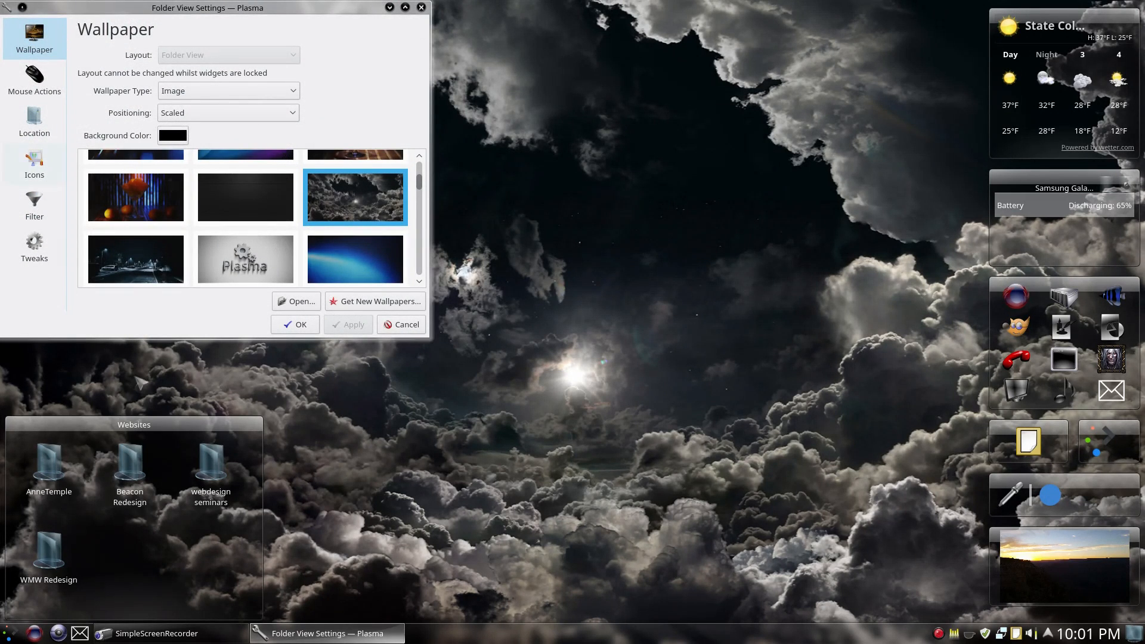
left_click(421, 7)
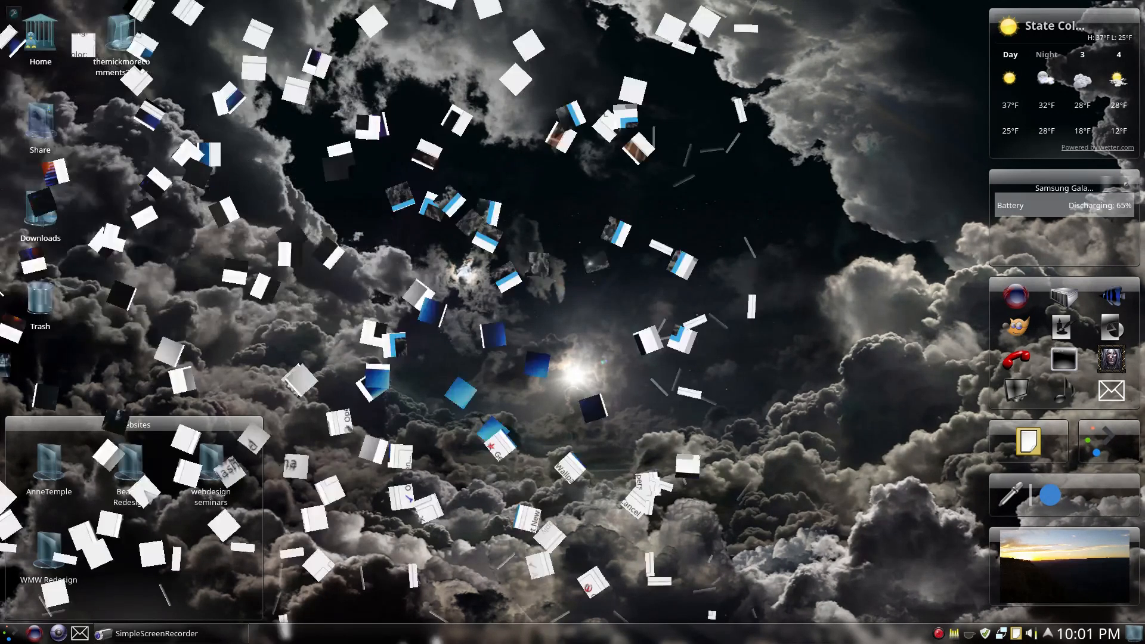
Open the Workspace Theme section of System Settings on its Look And Feel page
left_click(10, 633)
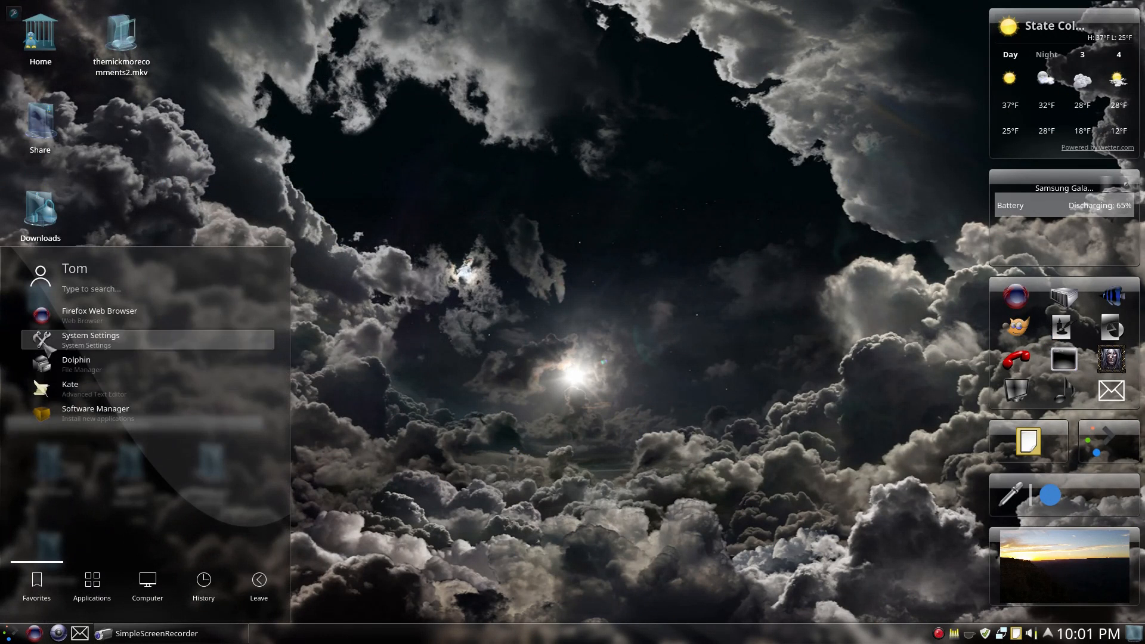
left_click(89, 340)
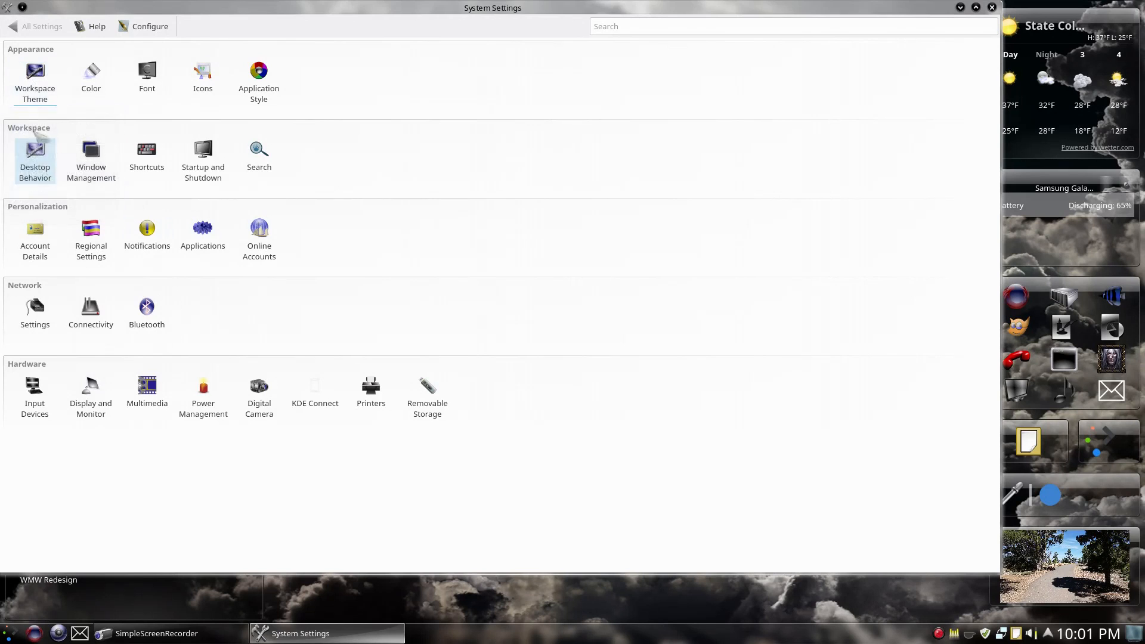
left_click(34, 81)
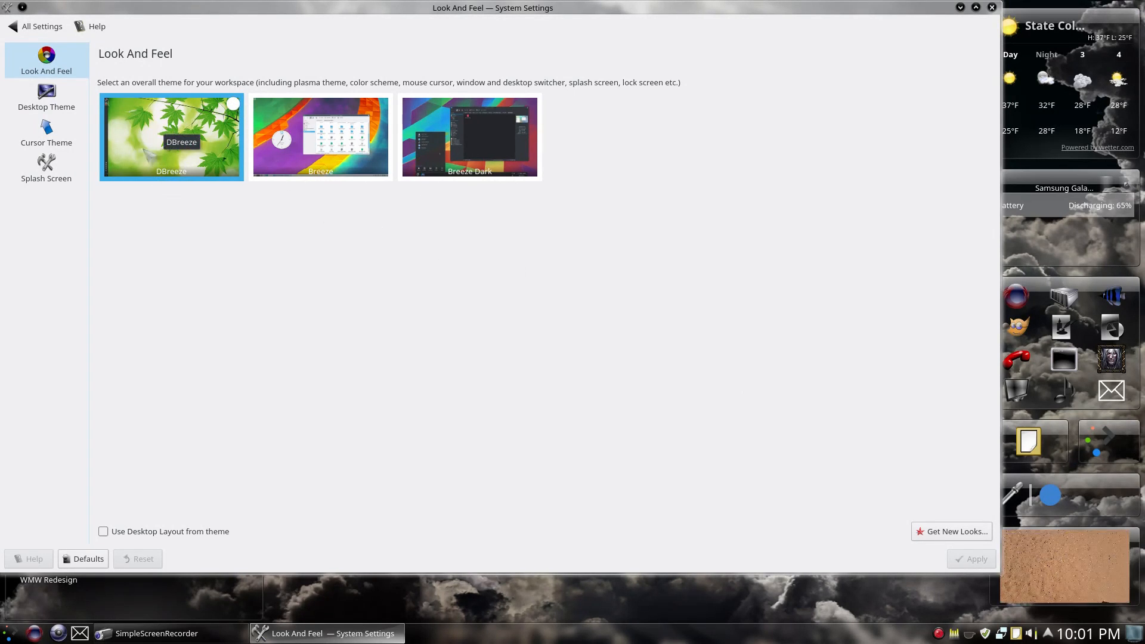
Browse the newest downloadable Look And Feel packages down to DBreeze and Hedera, and close the add-on installer
left_click(952, 531)
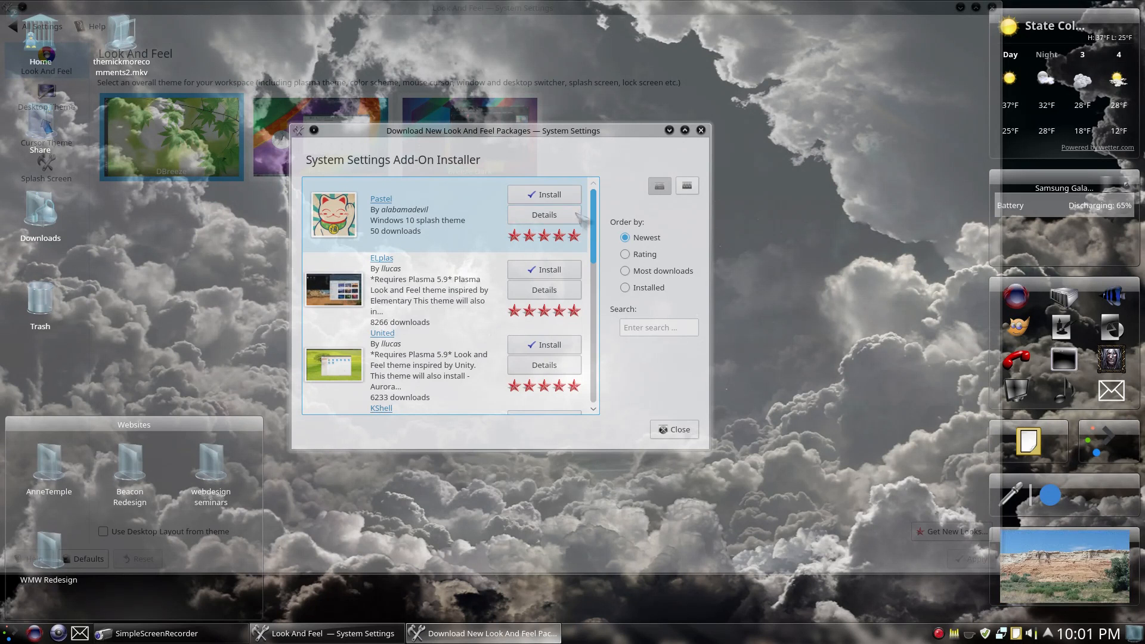
scroll(595, 218, "down", 5)
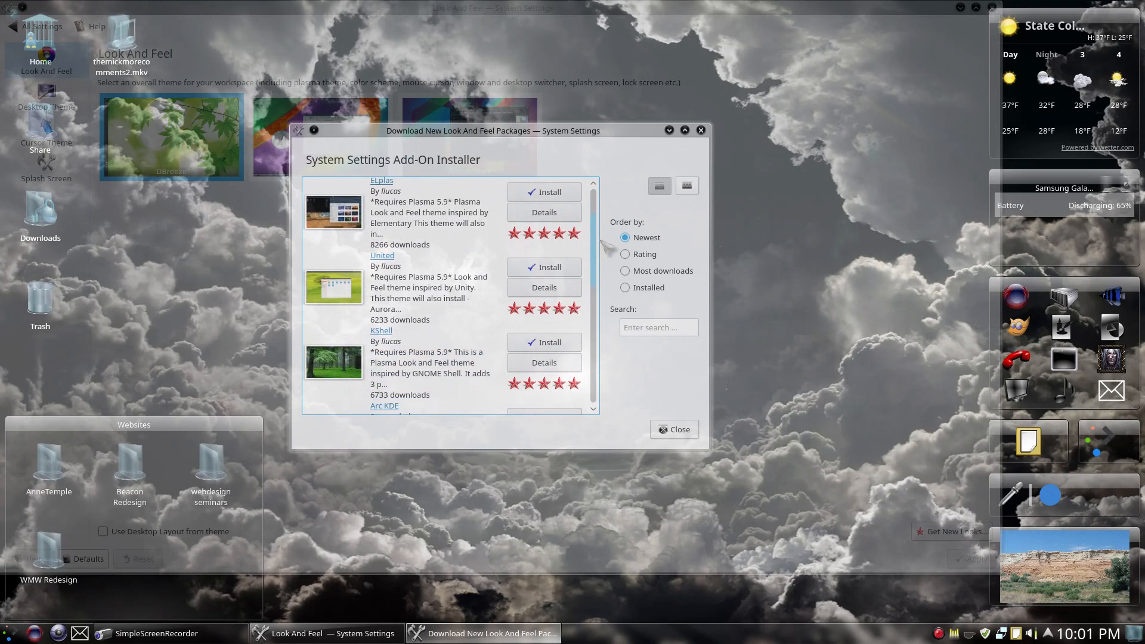
scroll(429, 343, "down", 1)
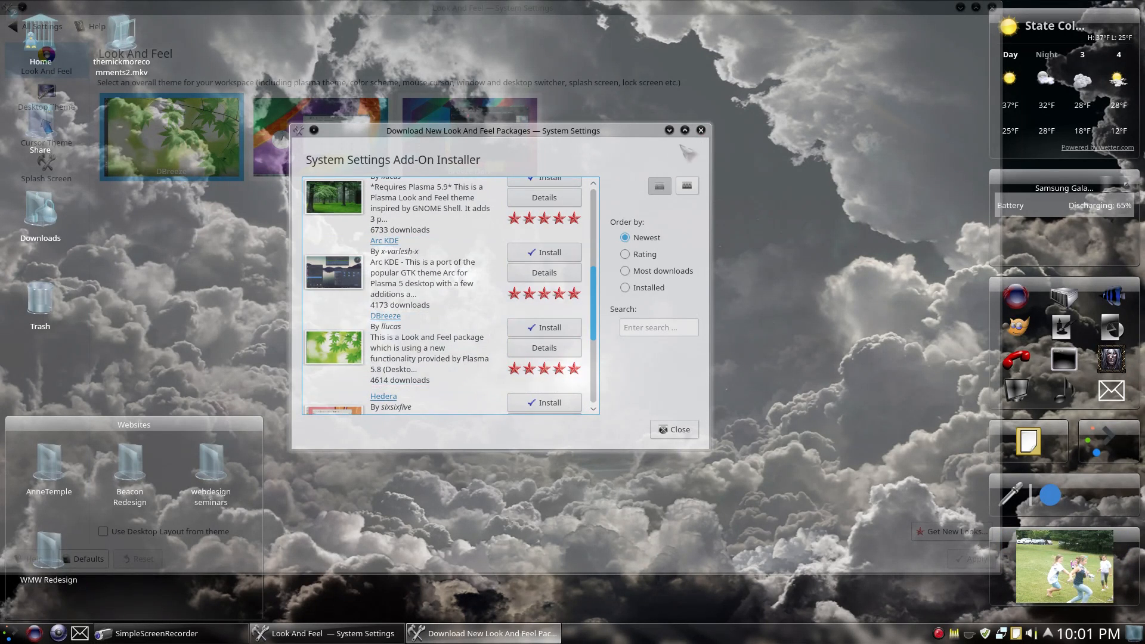
left_click(701, 130)
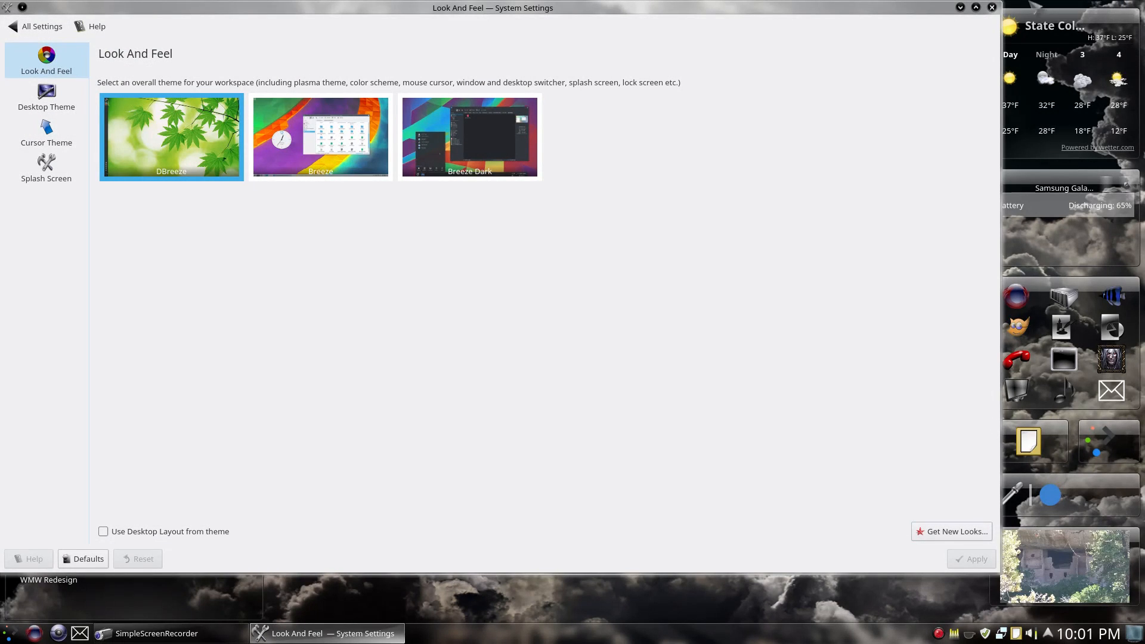
Search the downloadable themes of the Desktop Theme page for ZeroG, and close the add-on installer
left_click(46, 98)
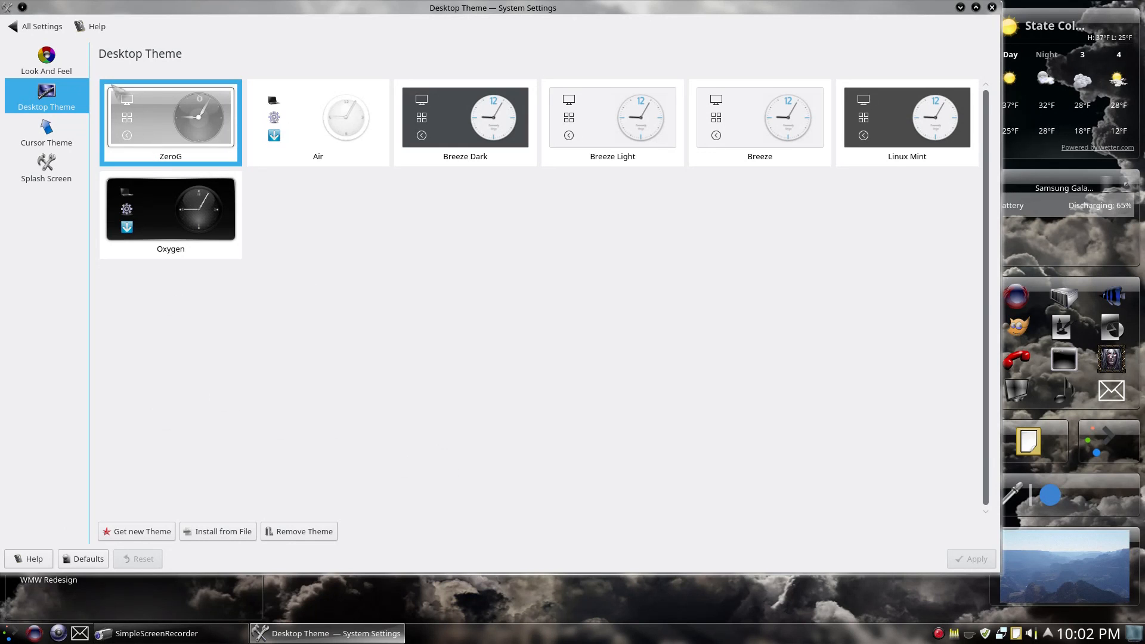
left_click(147, 532)
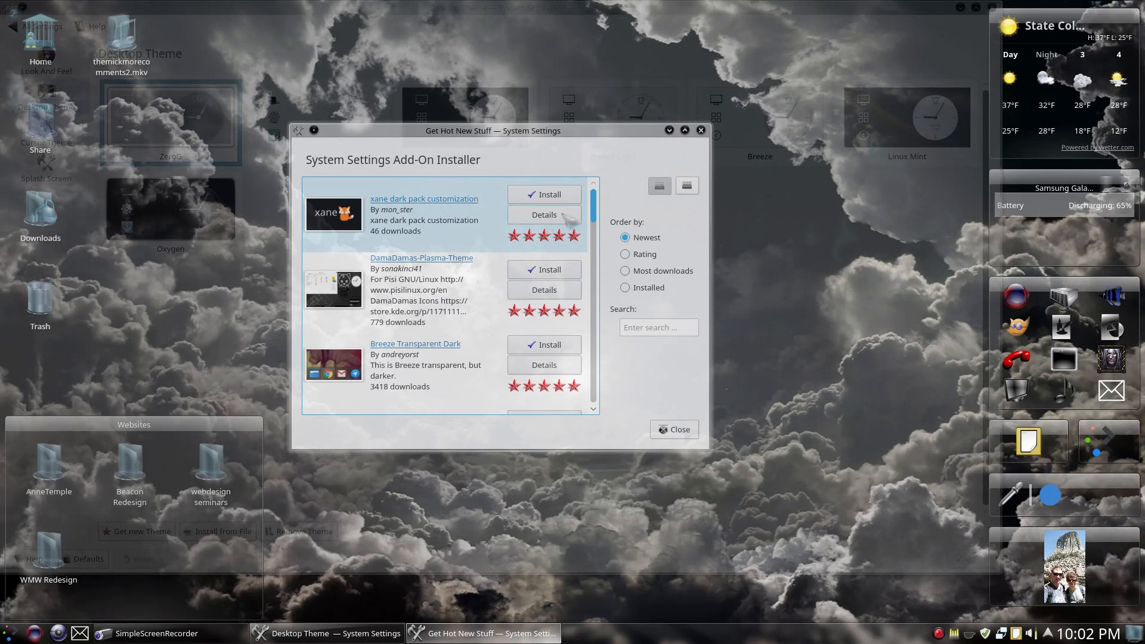
left_click_drag(598, 207, 645, 353)
left_click(646, 330)
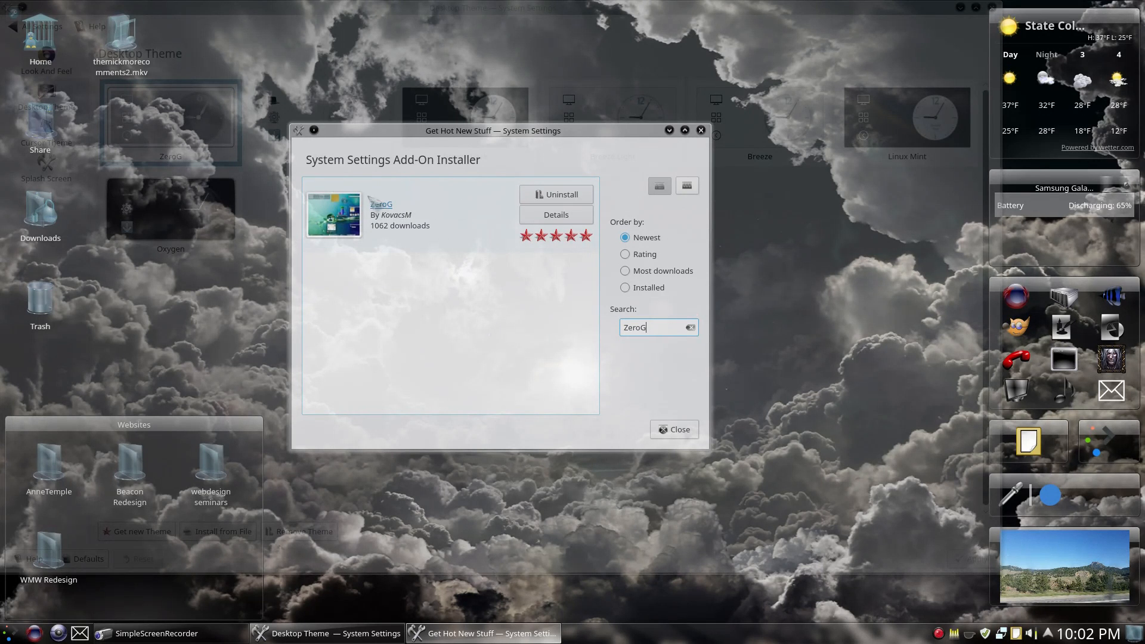
left_click(700, 130)
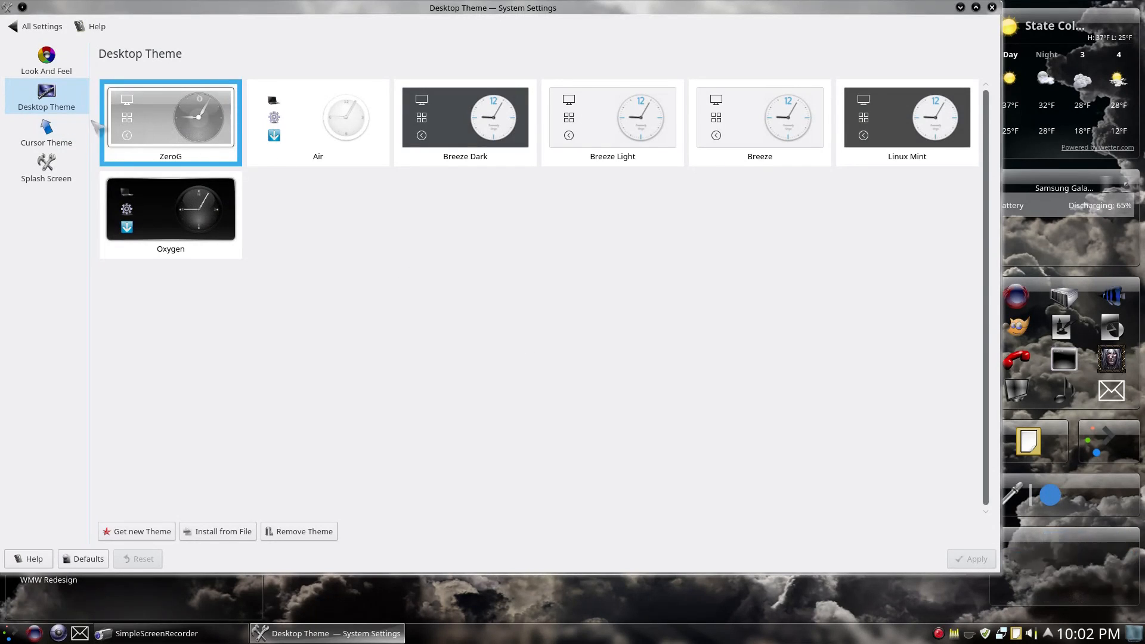
Search the downloadable themes of the Cursor Theme page for CG, and clear the search
left_click(48, 128)
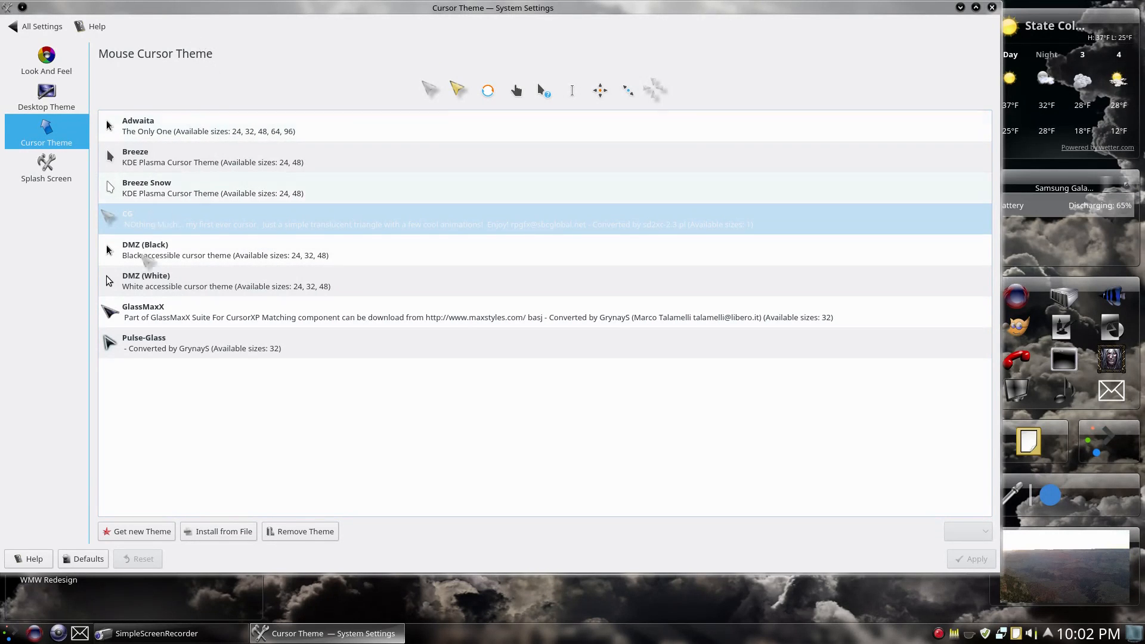
left_click(138, 537)
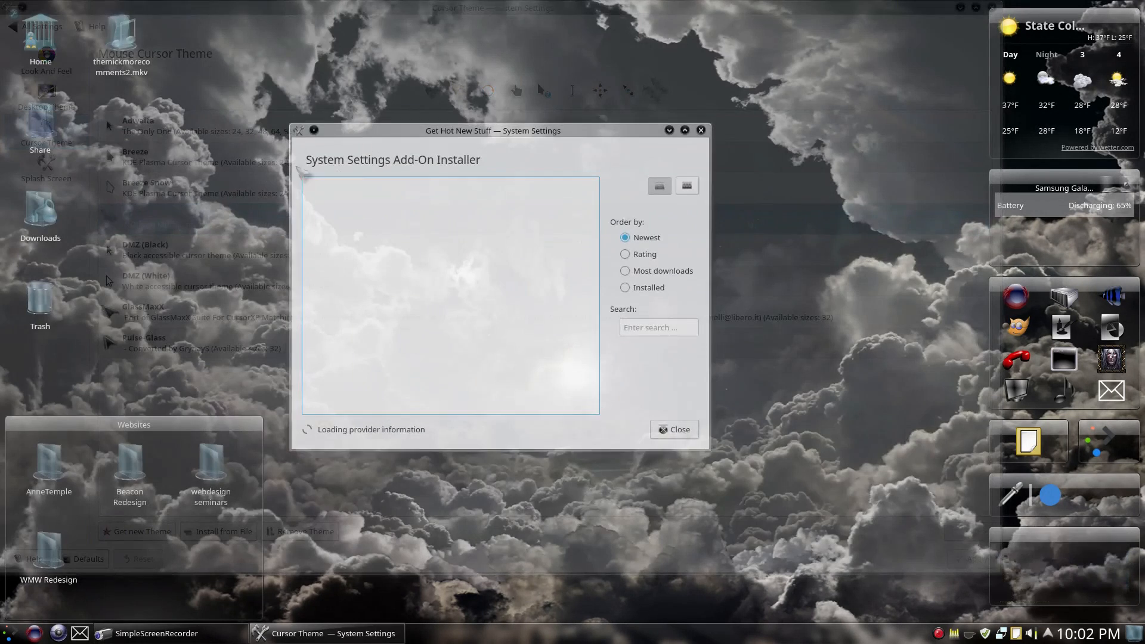
left_click(648, 330)
type("CG")
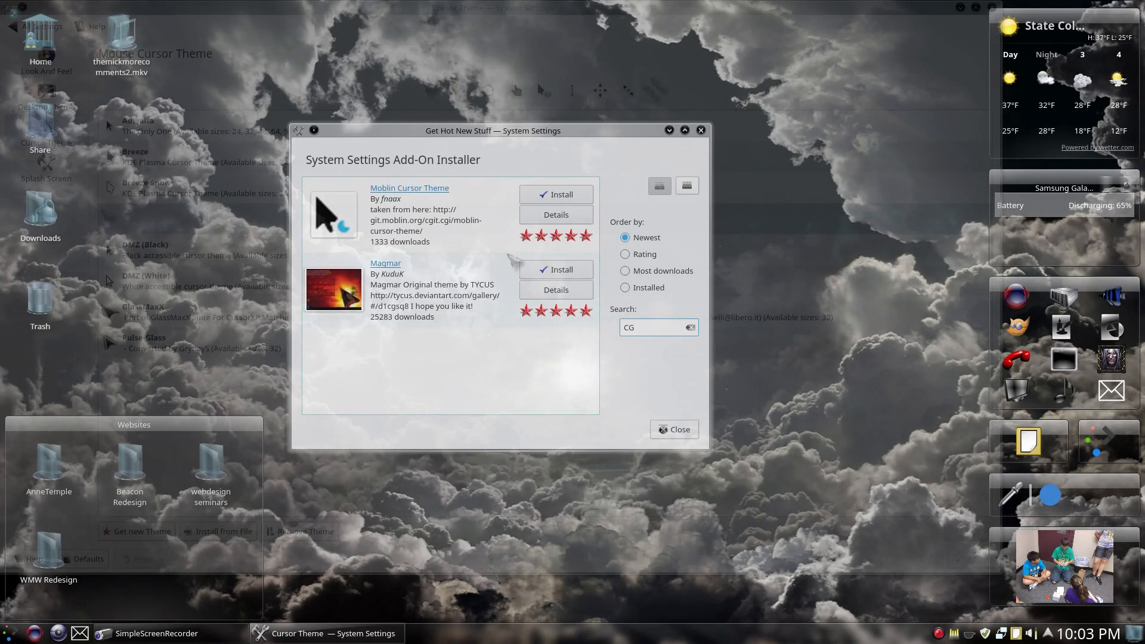
key("BackSpace")
key("BackSpace")
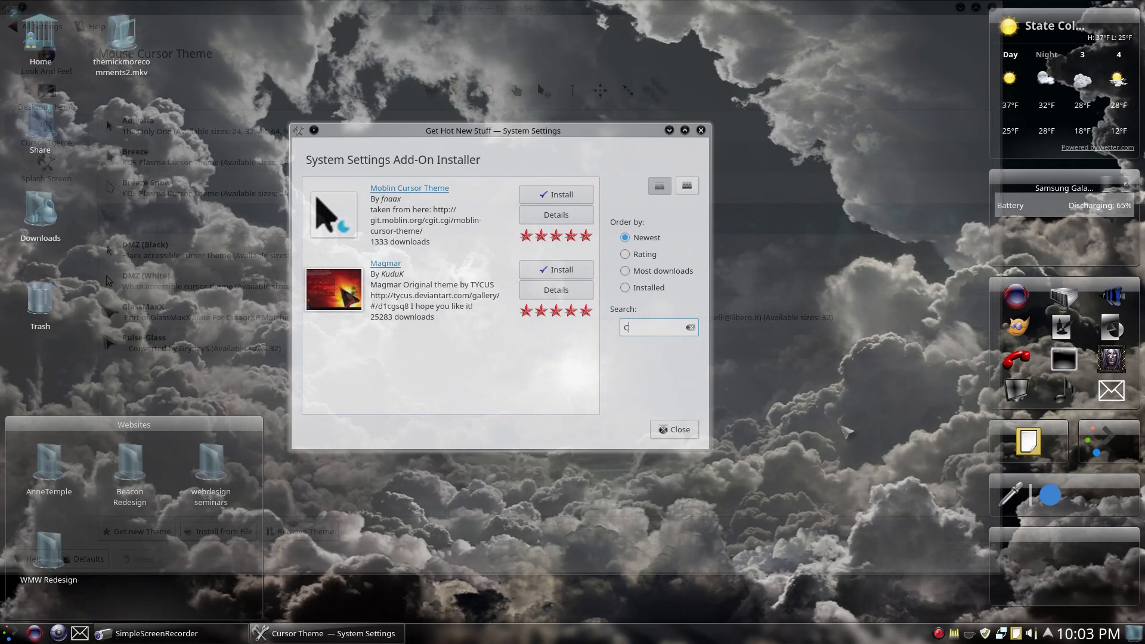
Browse the newest downloadable cursor themes, examining their previews and descriptions as far down as Azenis 32px and Breeze
scroll(513, 257, "down", 3)
scroll(514, 258, "down", 10)
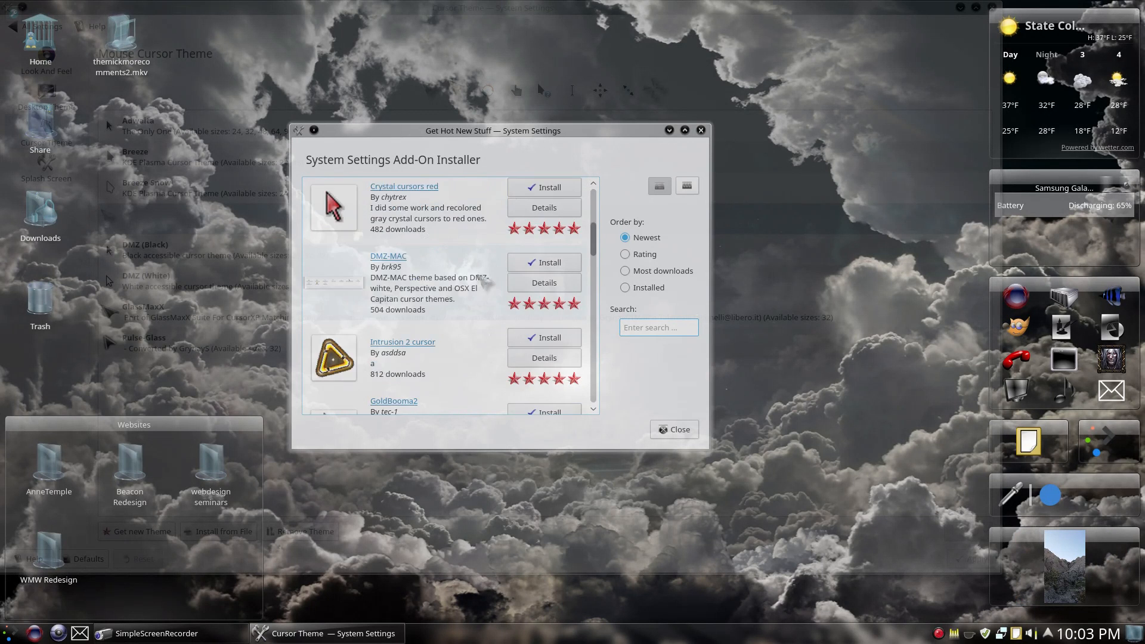
scroll(485, 290, "down", 6)
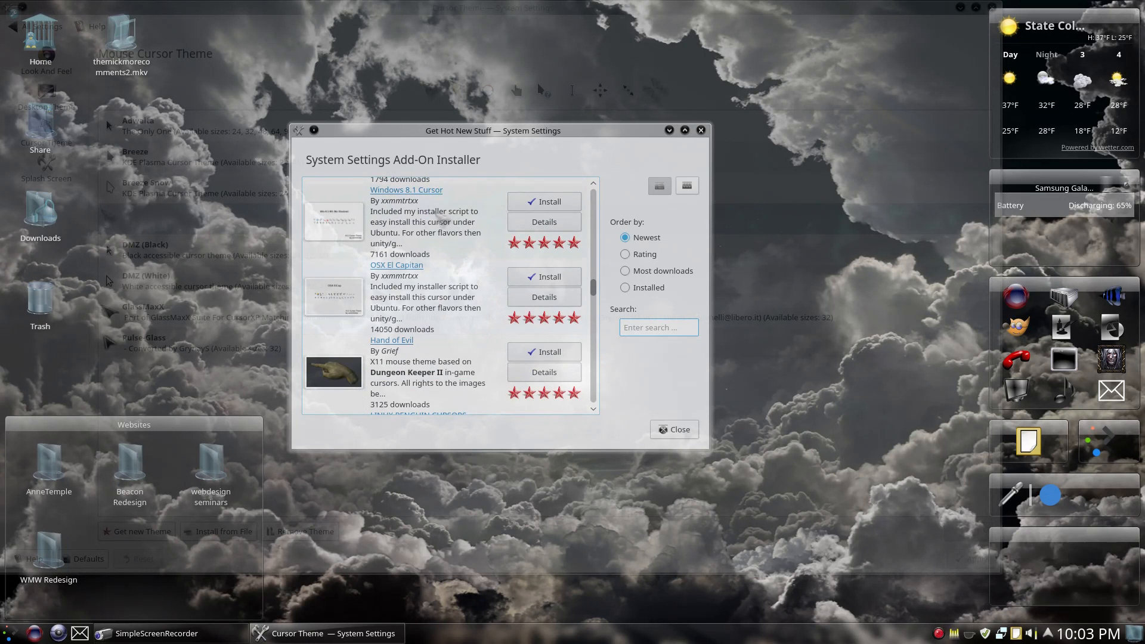
scroll(485, 290, "down", 4)
scroll(457, 297, "down", 2)
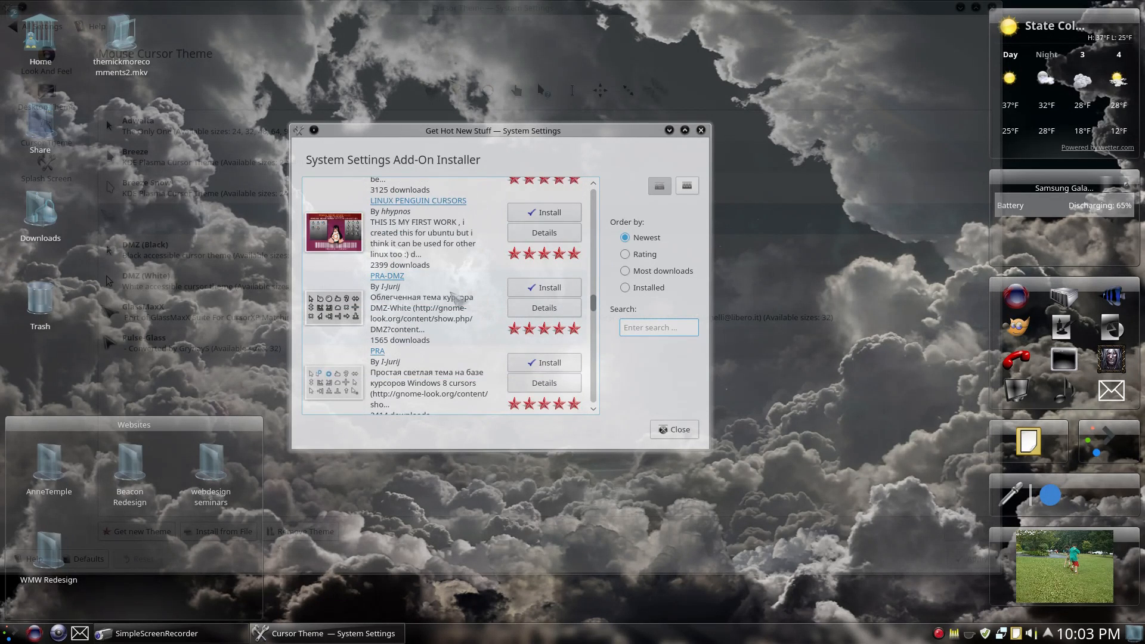
scroll(474, 322, "down", 3)
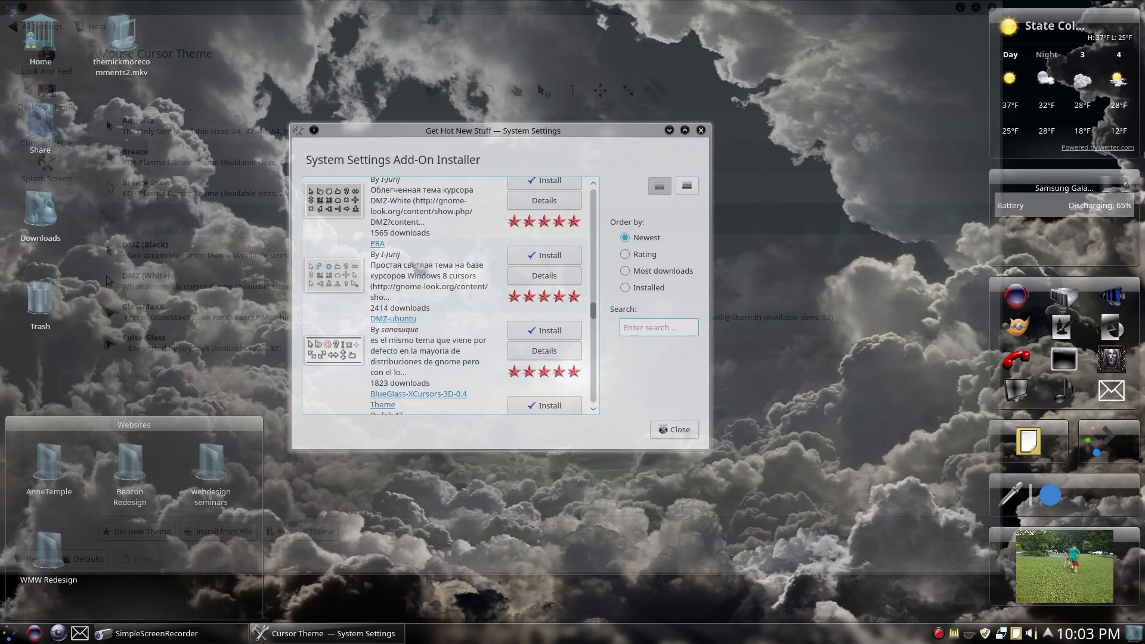
scroll(411, 262, "down", 4)
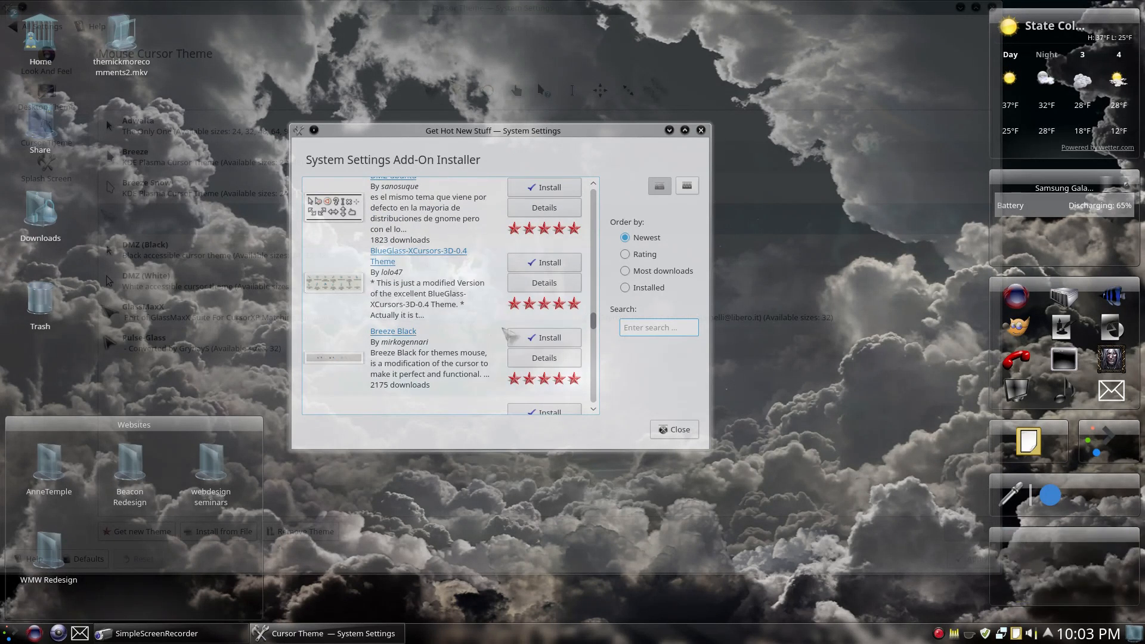
scroll(459, 358, "down", 2)
scroll(464, 365, "down", 5)
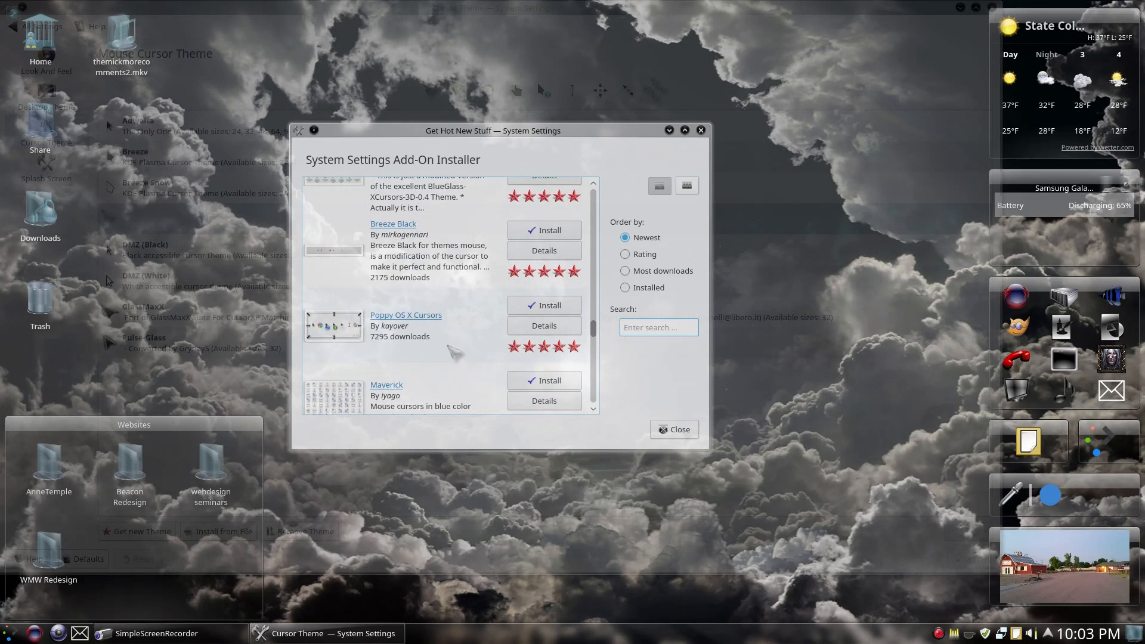
scroll(437, 296, "down", 8)
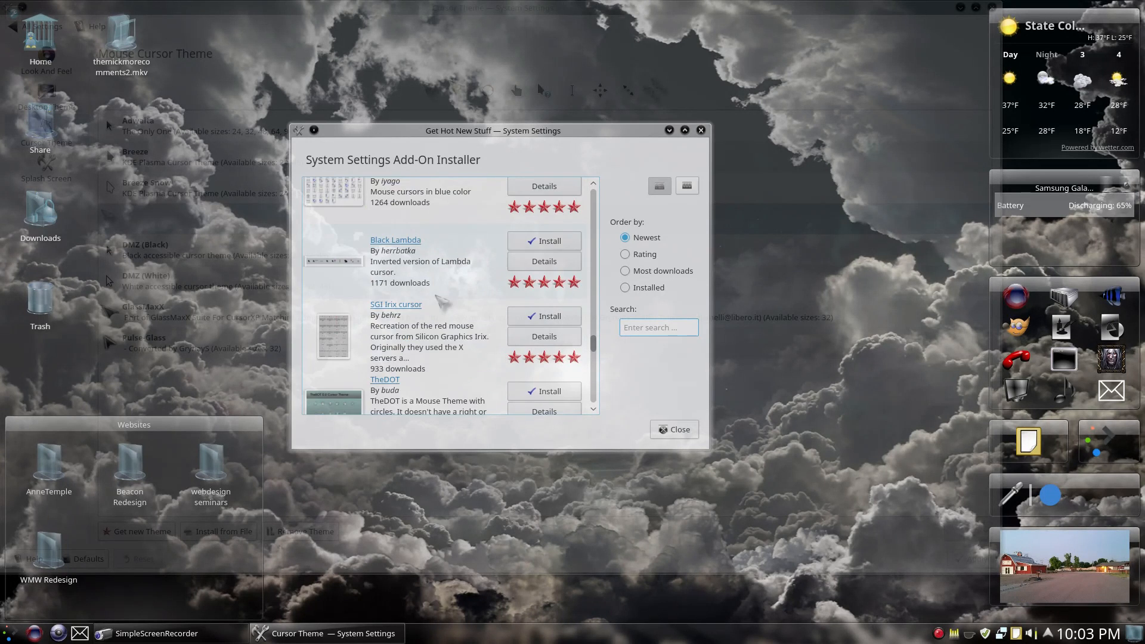
scroll(441, 300, "down", 10)
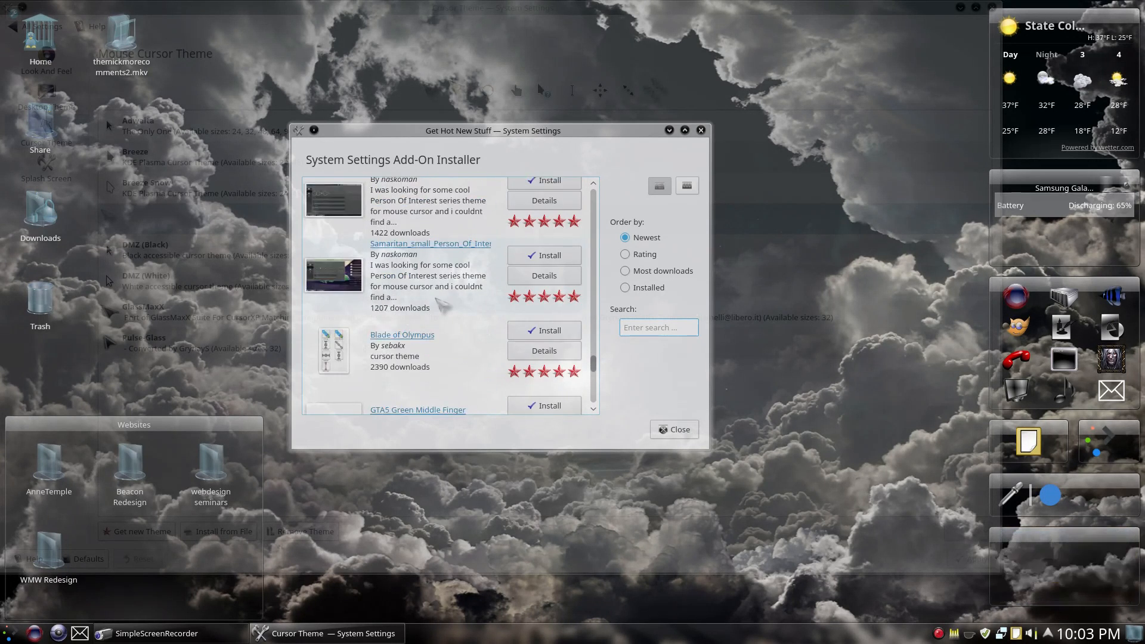
scroll(444, 308, "down", 10)
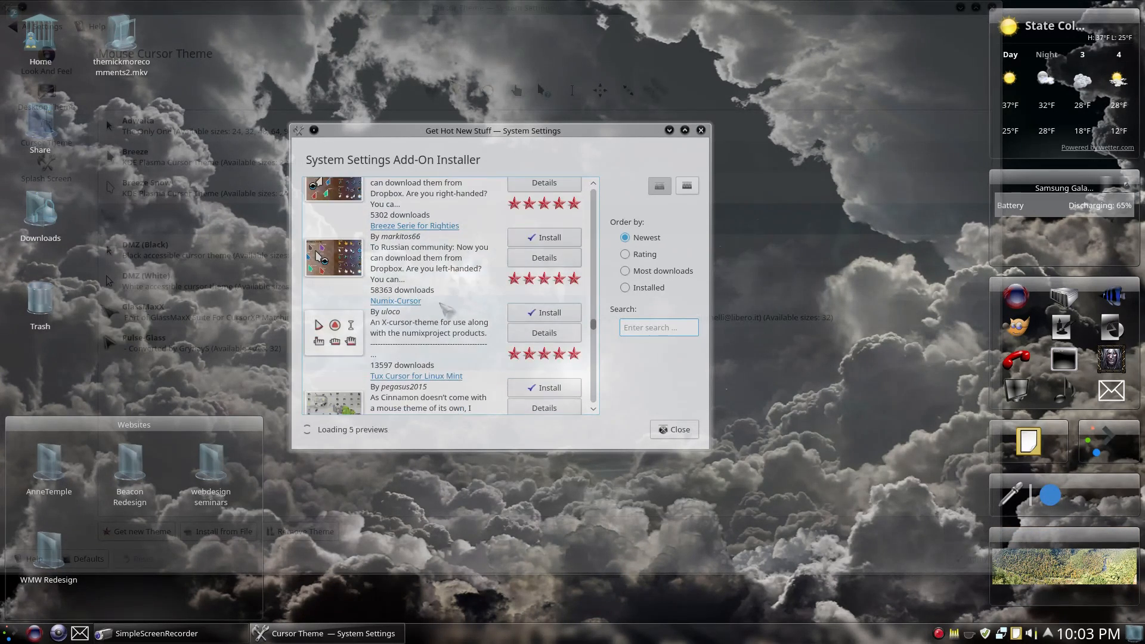
scroll(446, 308, "down", 10)
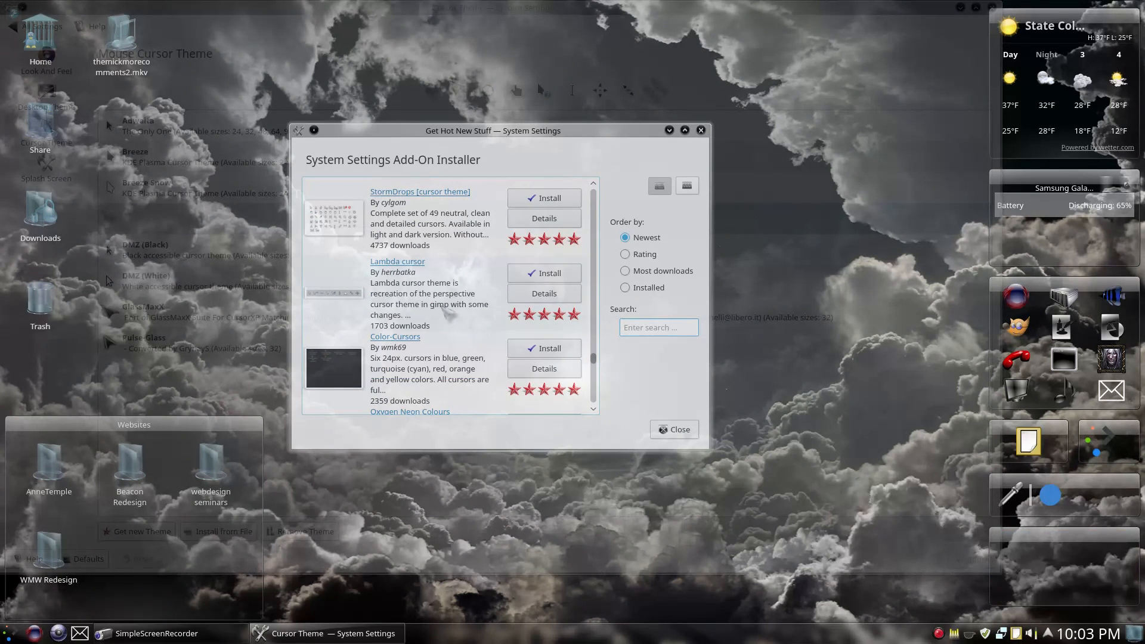
scroll(447, 312, "down", 5)
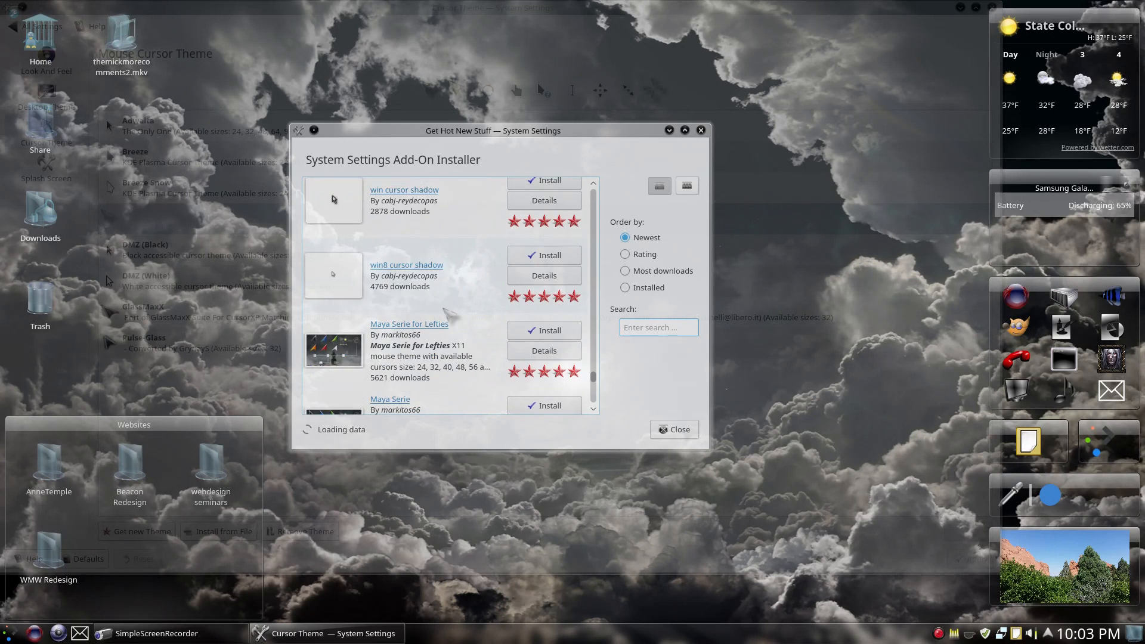
scroll(448, 313, "down", 5)
scroll(449, 313, "down", 2)
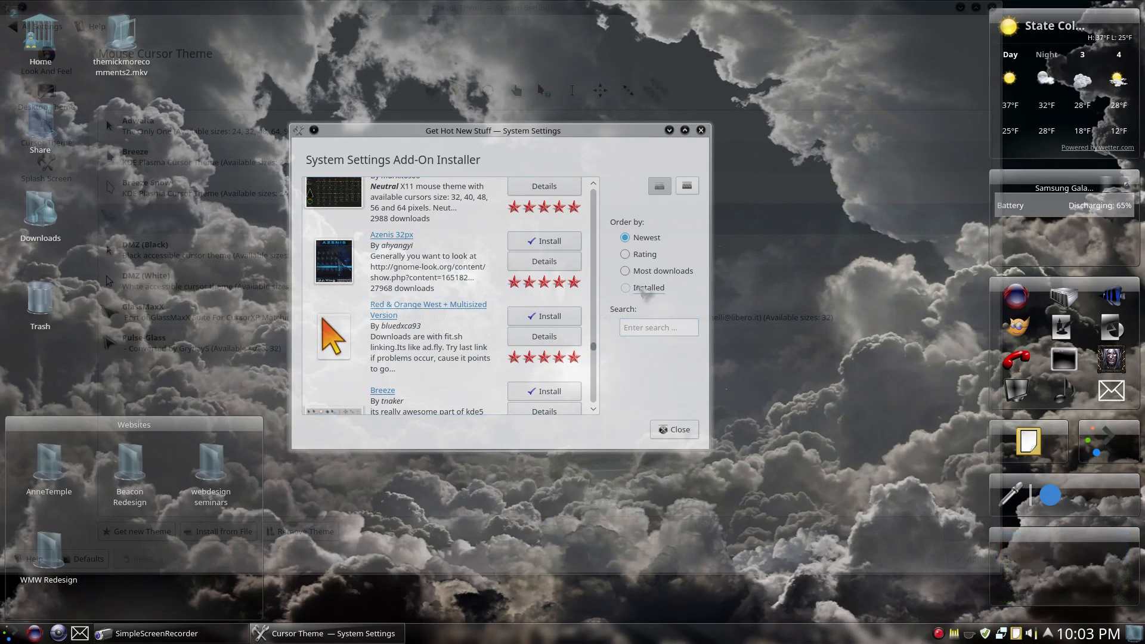
List the installed cursor themes down to Chrome Glass, and close the add-on installer
left_click(647, 291)
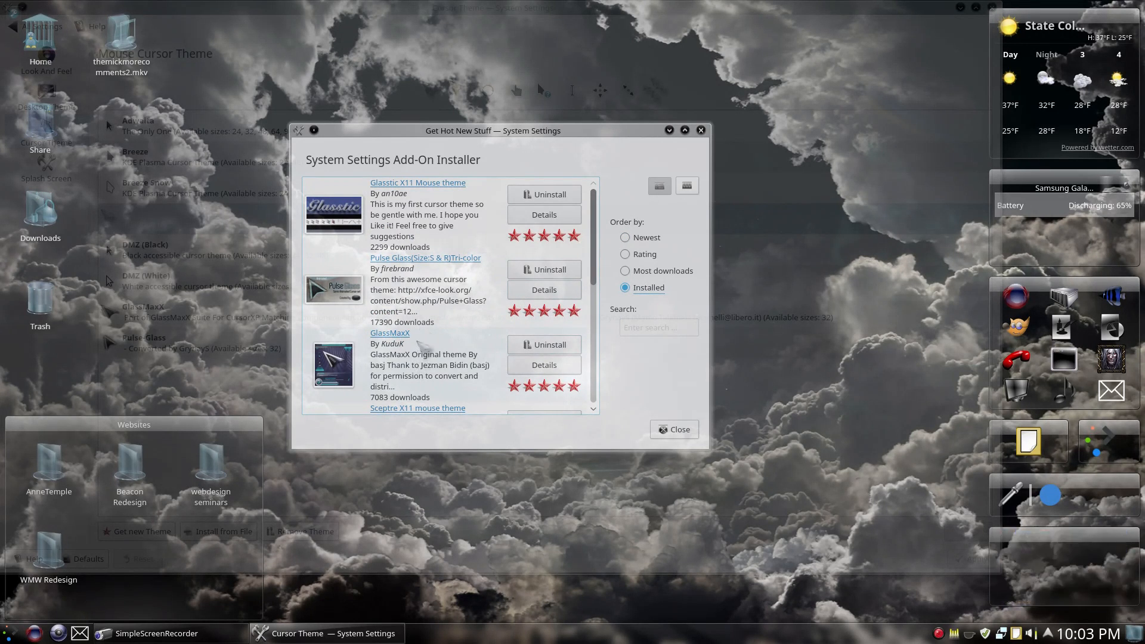
scroll(443, 305, "down", 3)
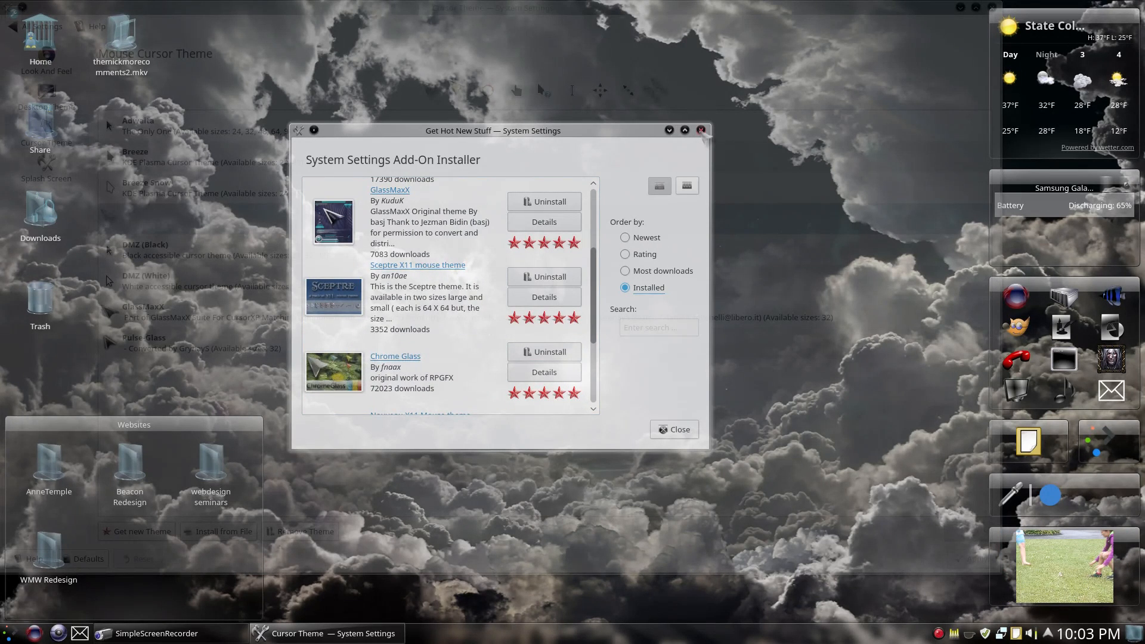
left_click(701, 130)
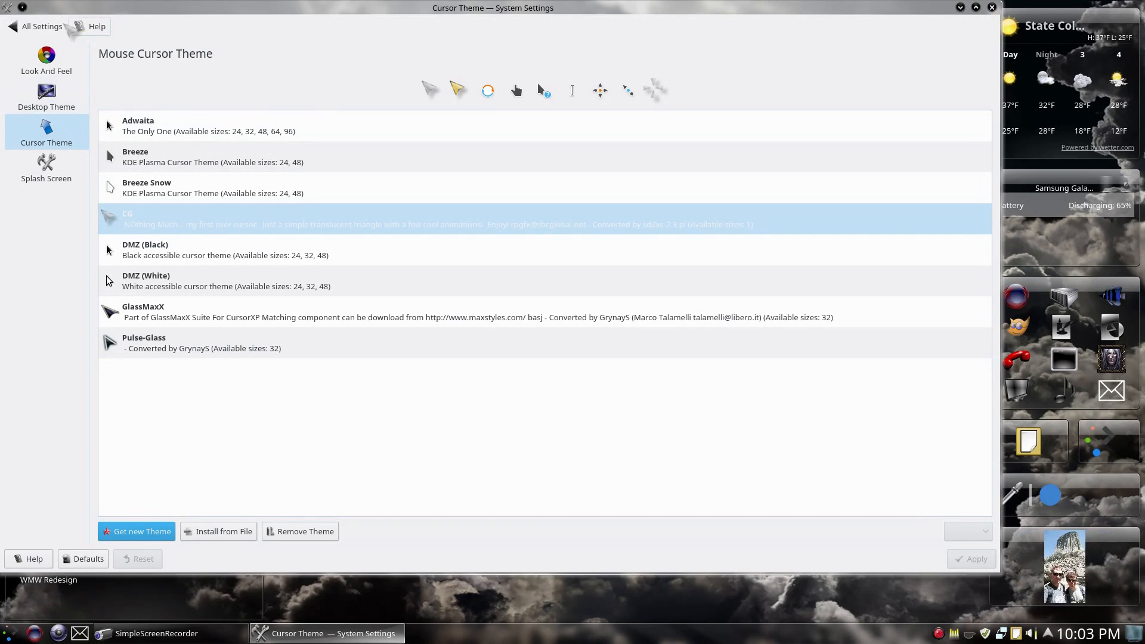
View the Application Color Scheme page in the Appearance settings, and return to the settings overview
left_click(39, 26)
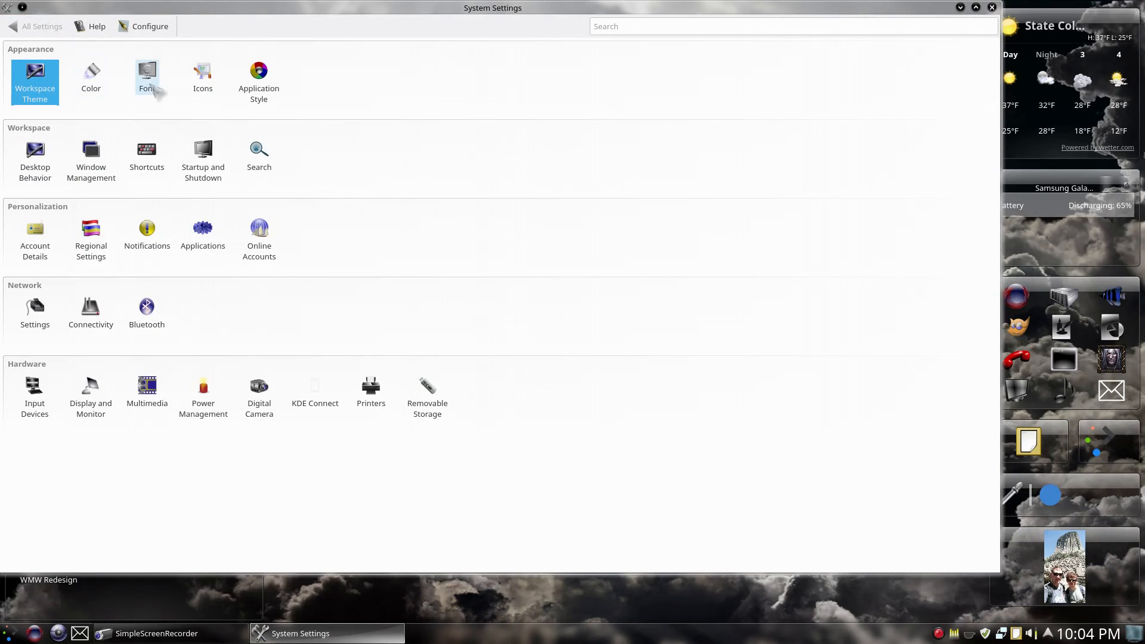
left_click(106, 74)
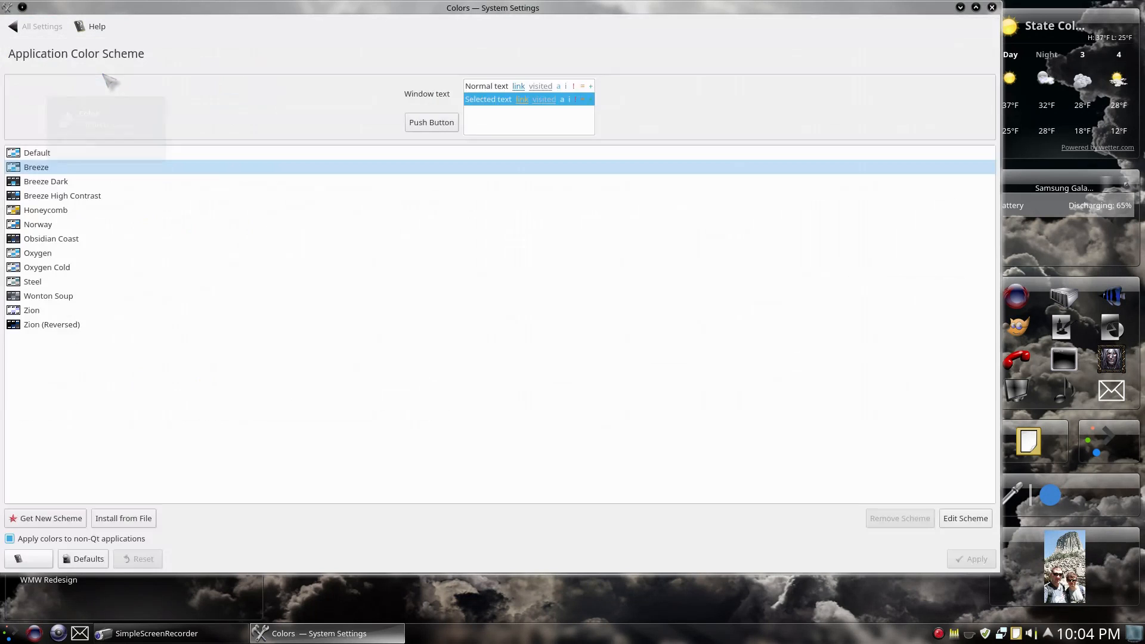
left_click(28, 27)
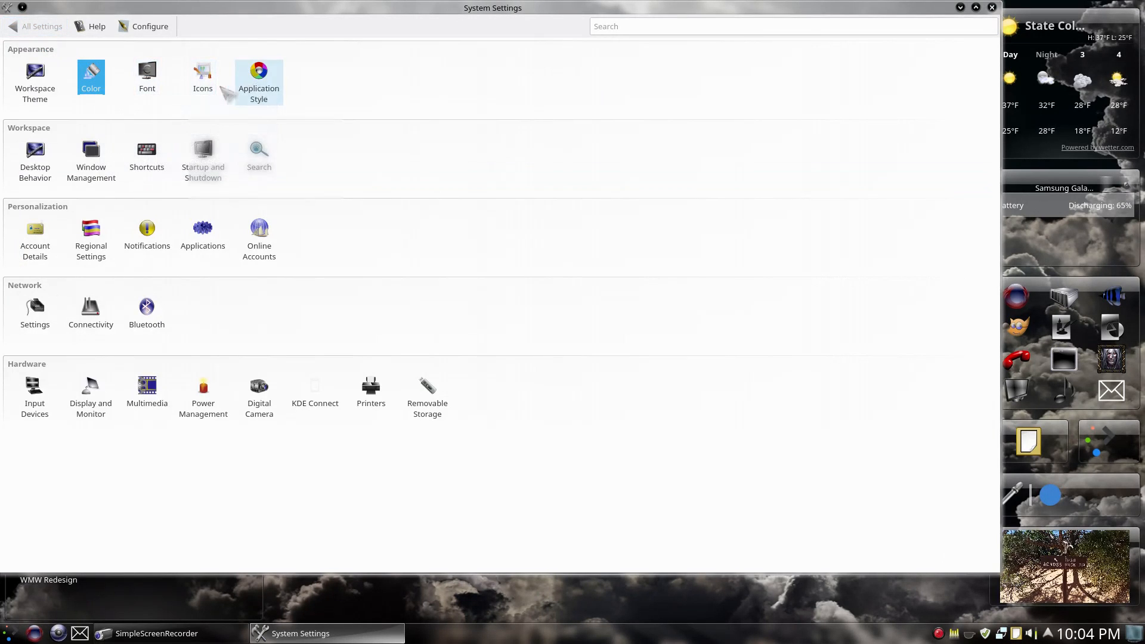
Look through the Window Management pages up to Window Rules and the Desktop Behavior workspace page, returning to the settings overview
left_click(91, 158)
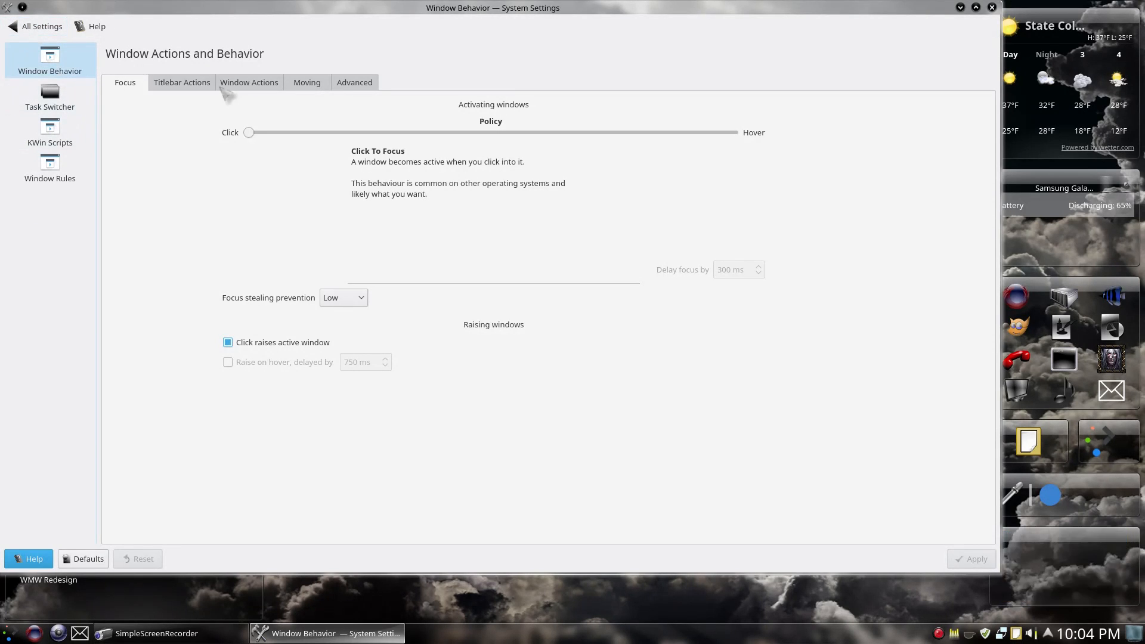
left_click(58, 95)
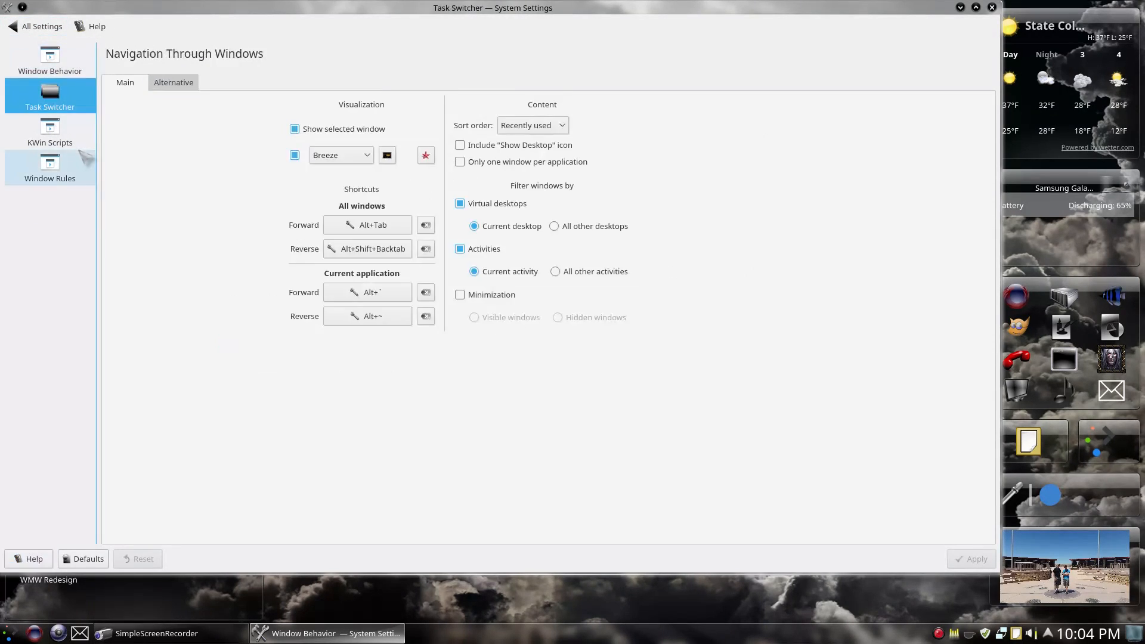
left_click(66, 138)
left_click(62, 169)
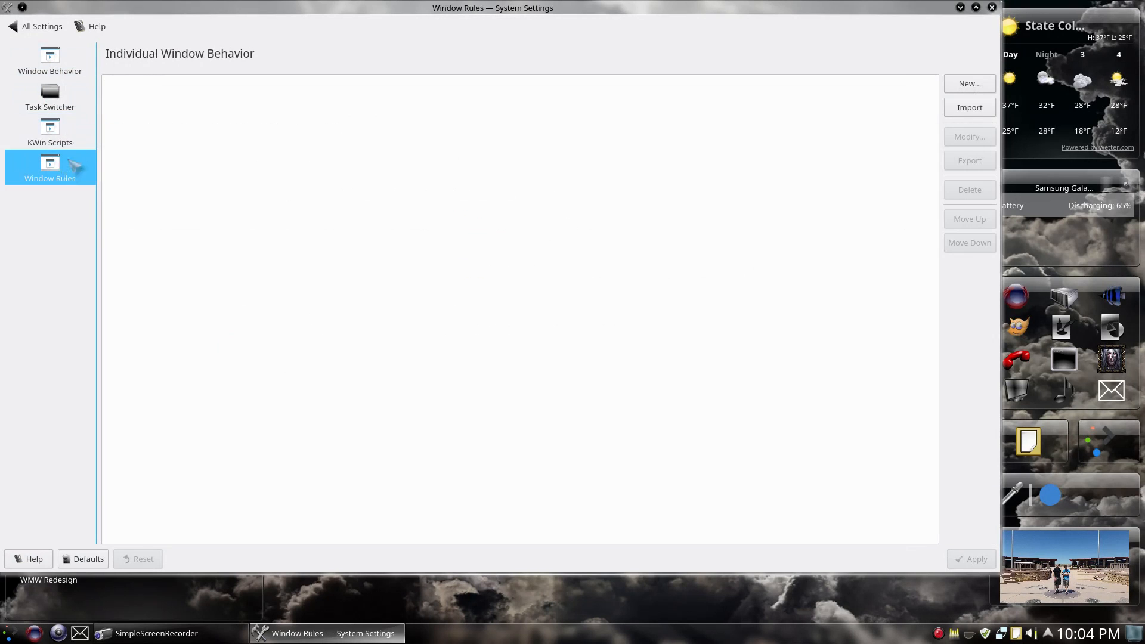
left_click(36, 26)
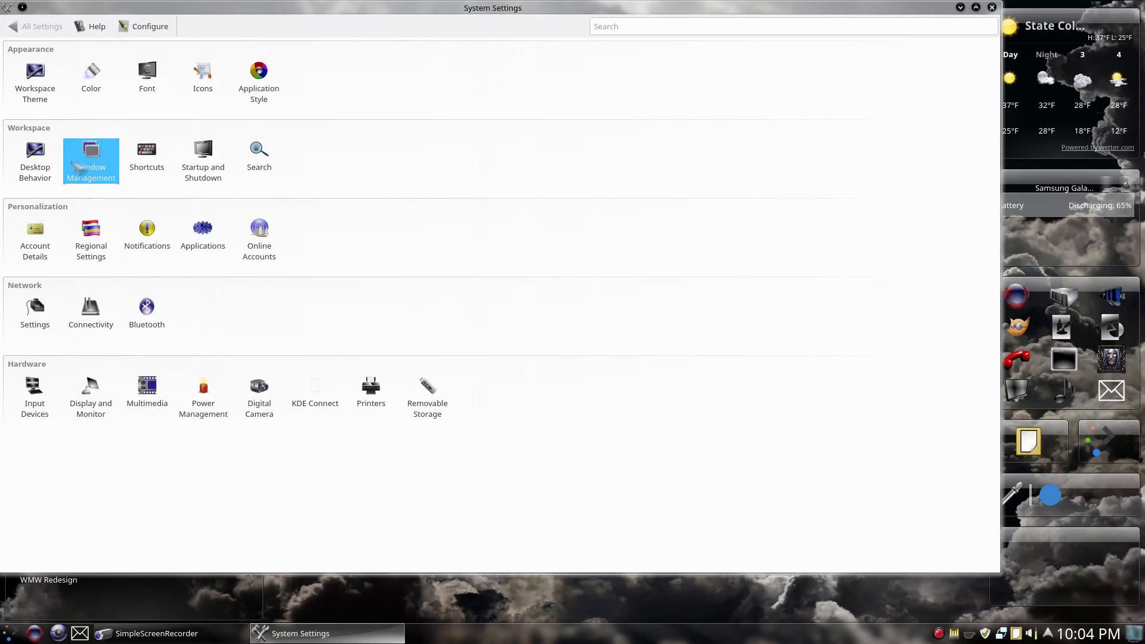
left_click(34, 160)
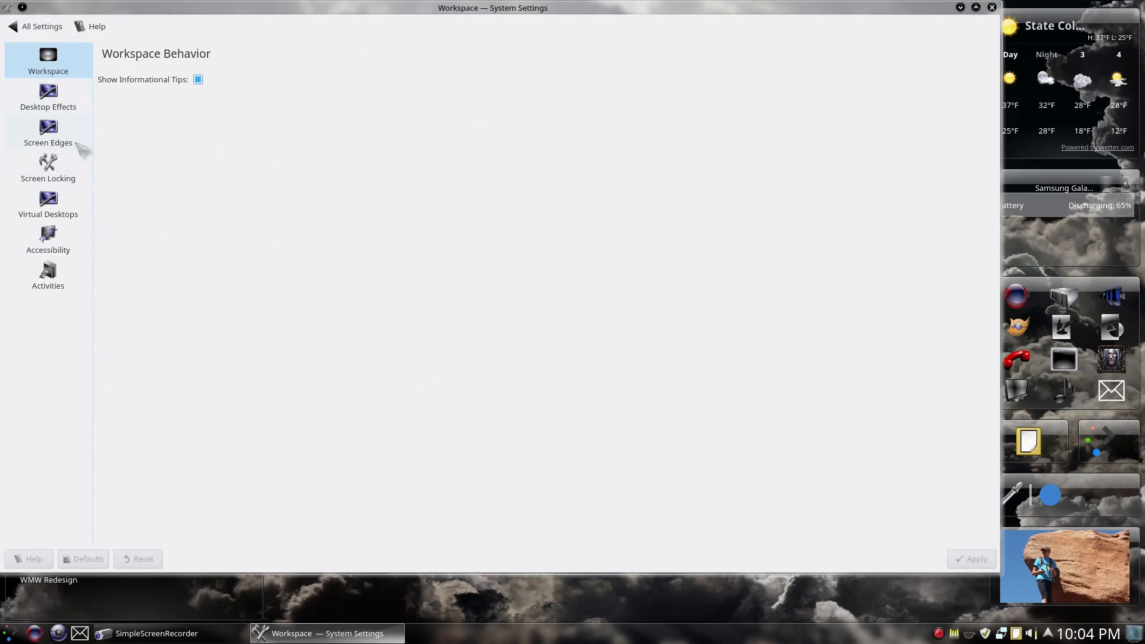
left_click(36, 30)
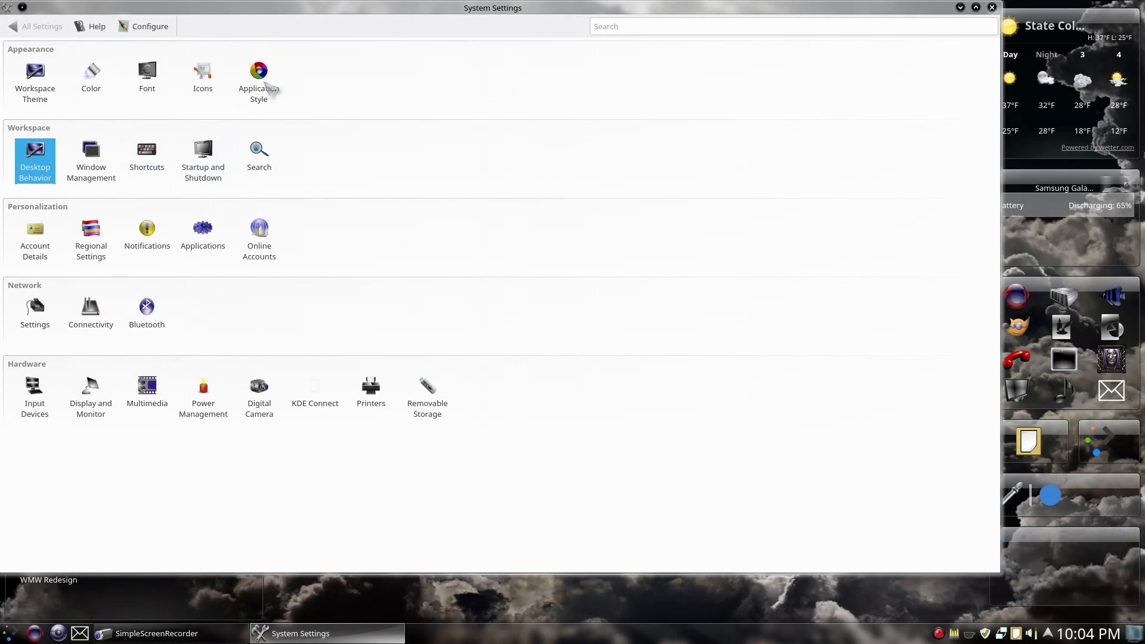
View the Widget Style and Window Decorations pages of Application Style, and return to the settings overview
left_click(259, 75)
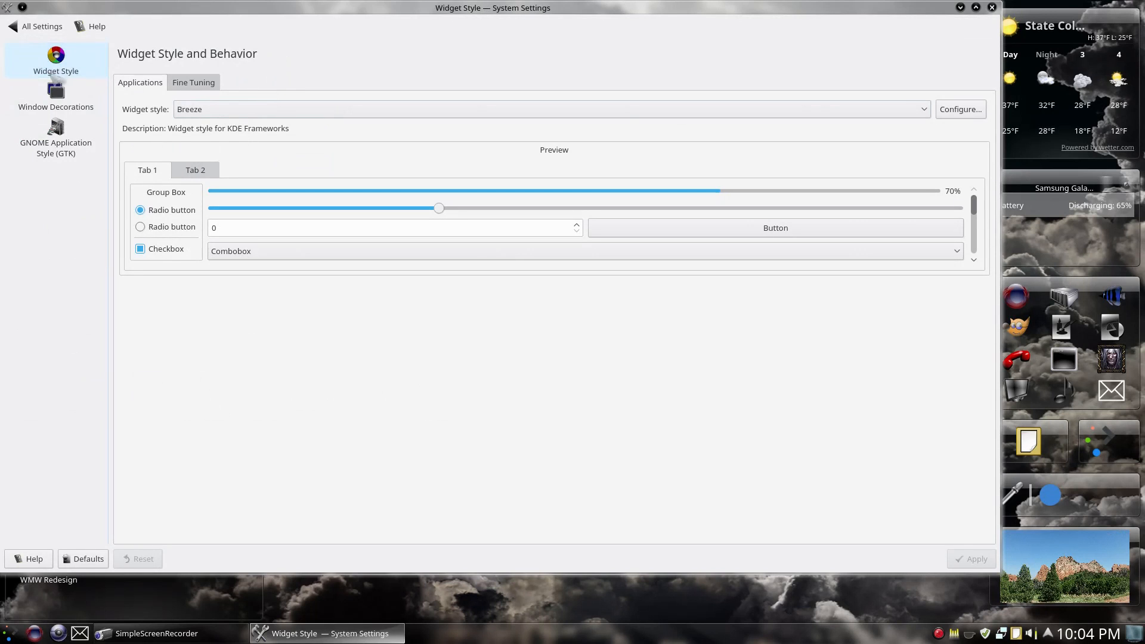
left_click(56, 96)
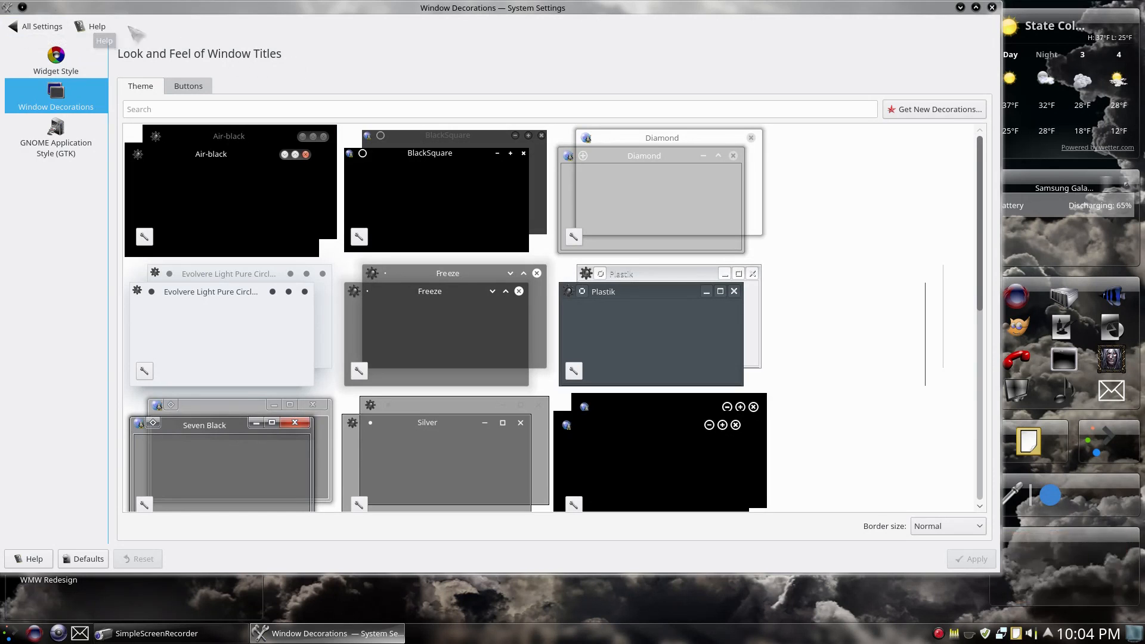
left_click(24, 26)
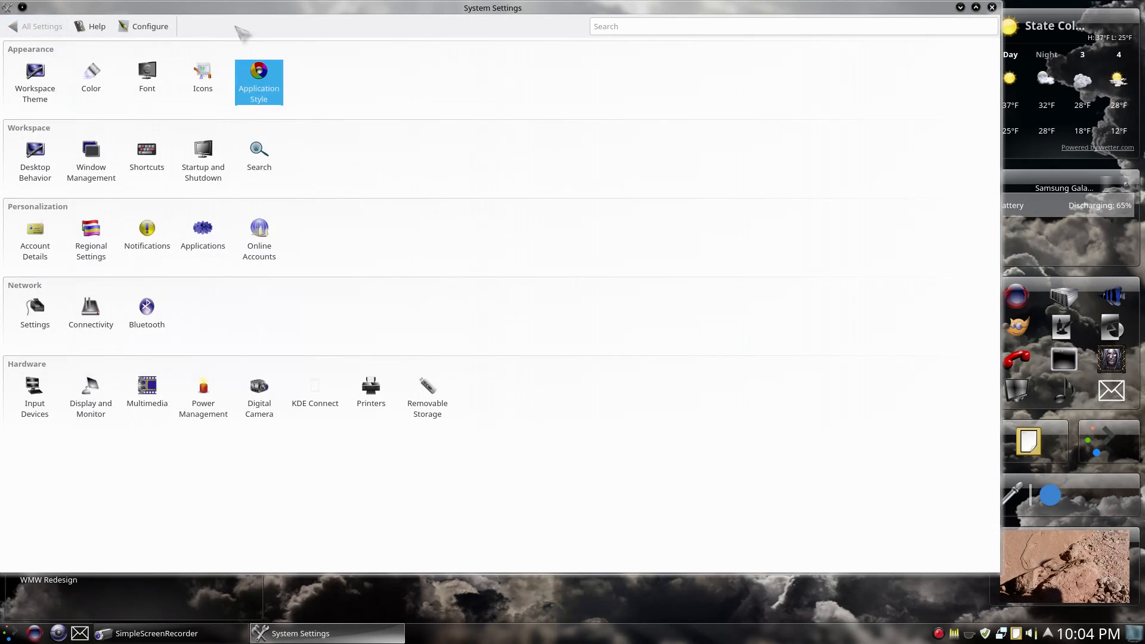
Open the Window Decorations page of Application Style and look through the installed window title themes
left_click(267, 91)
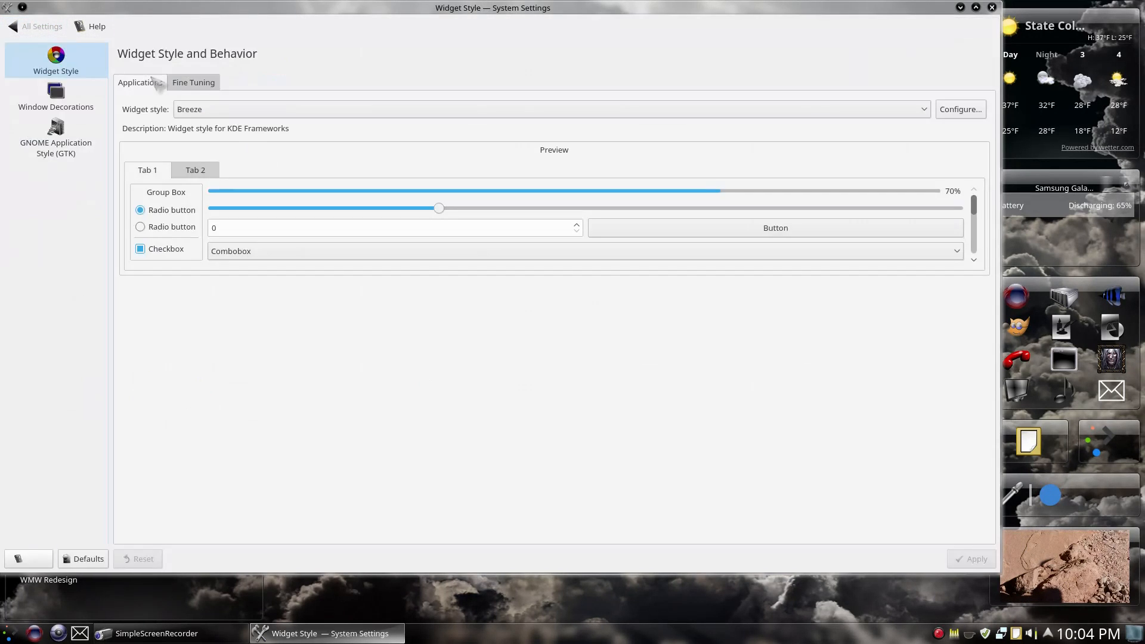
left_click(68, 96)
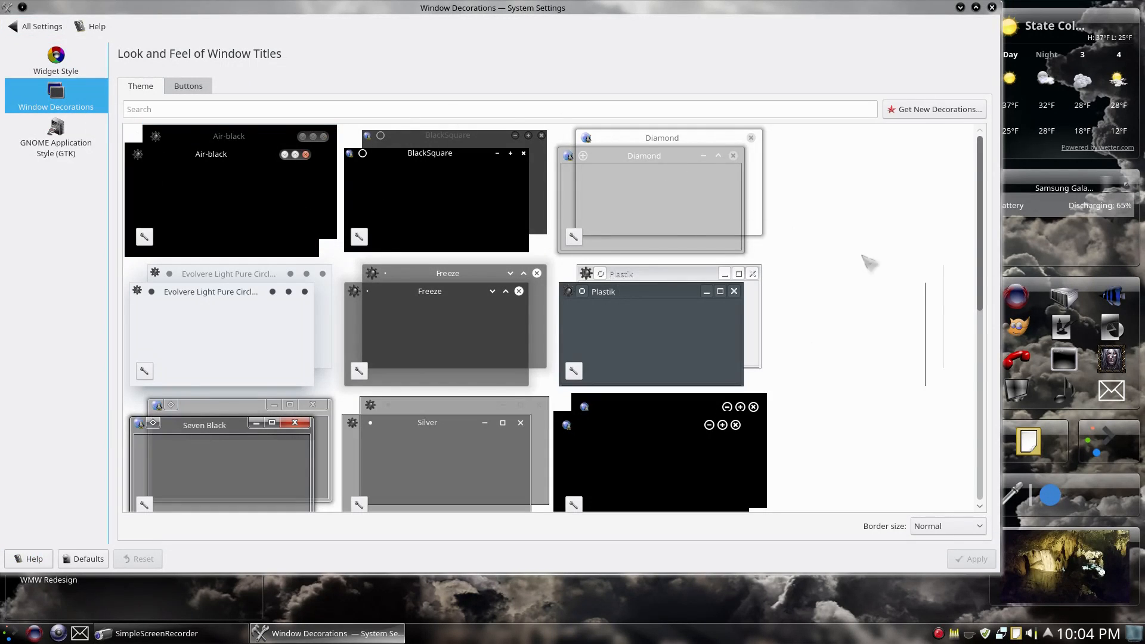
scroll(867, 262, "down", 6)
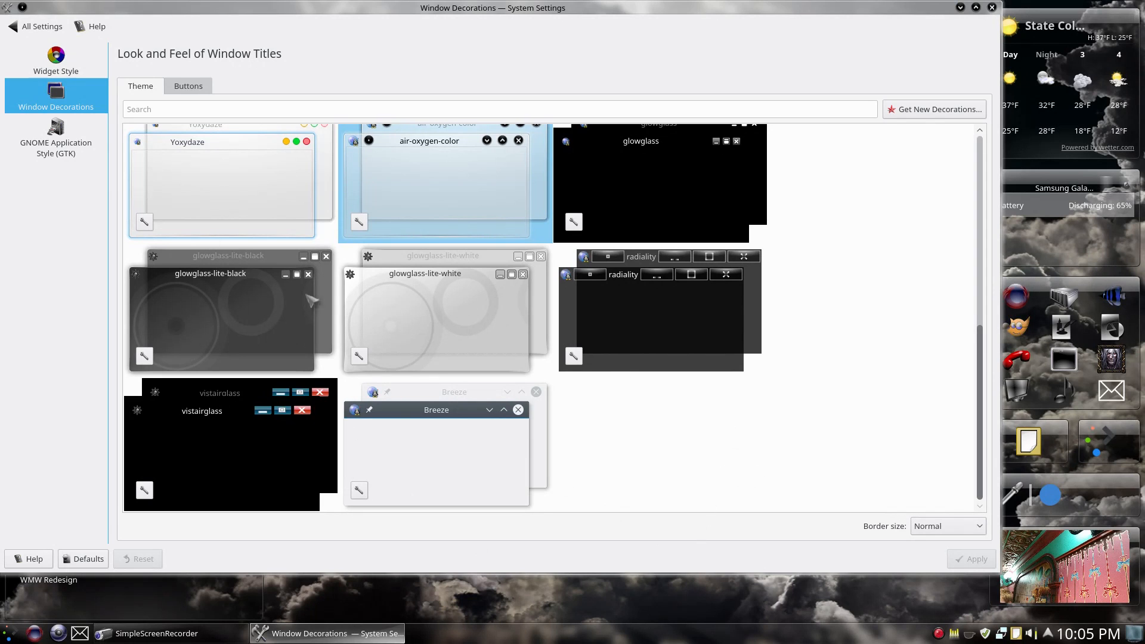
scroll(564, 373, "up", 2)
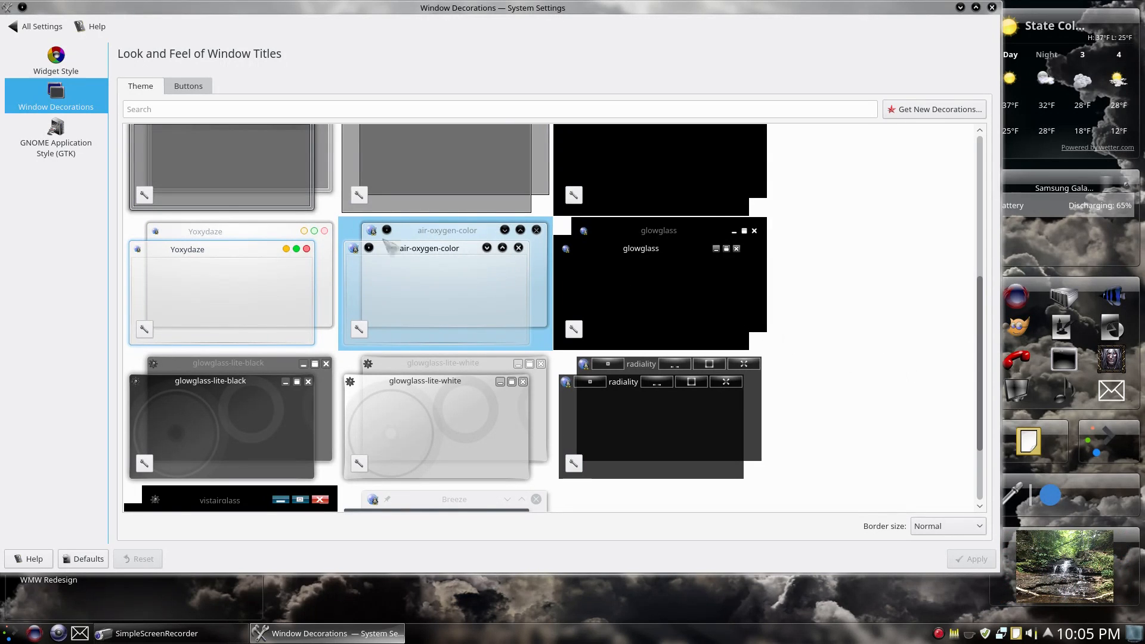
Set the window decorations' border size to Tiny and apply it
left_click(979, 527)
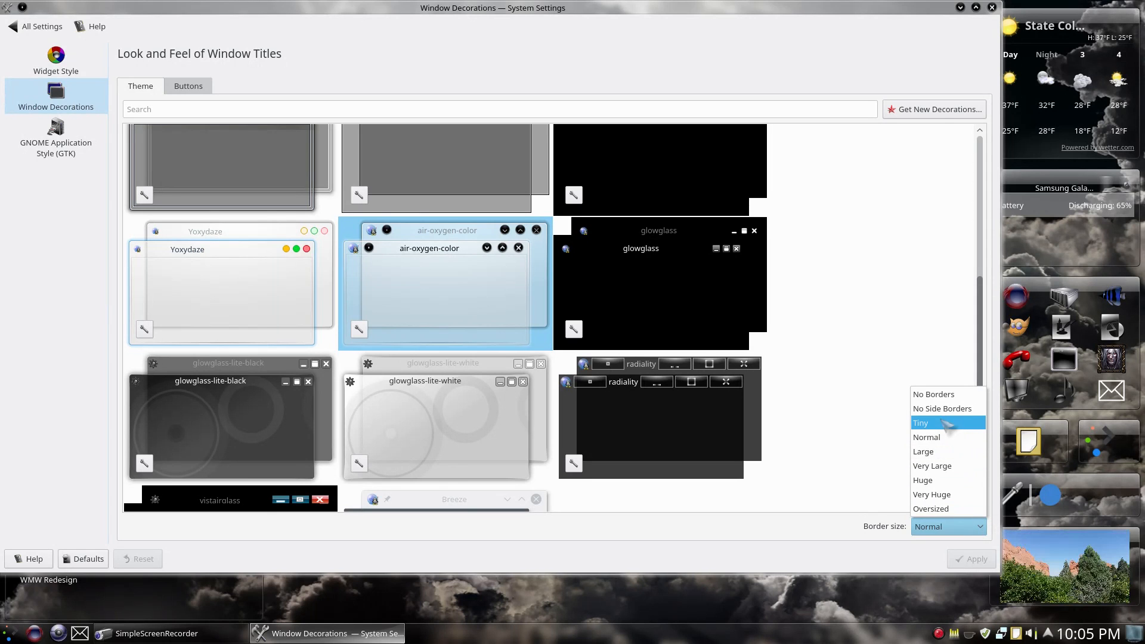
left_click(921, 423)
left_click(971, 558)
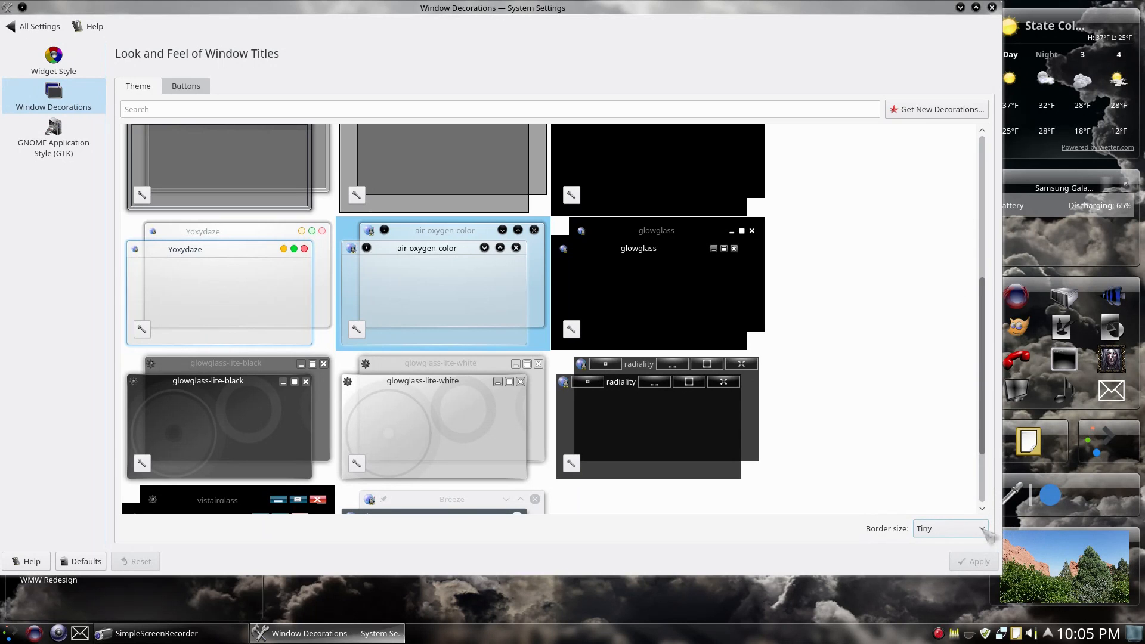
Set the window decorations' border size back to Normal and apply it
left_click(981, 529)
left_click(944, 441)
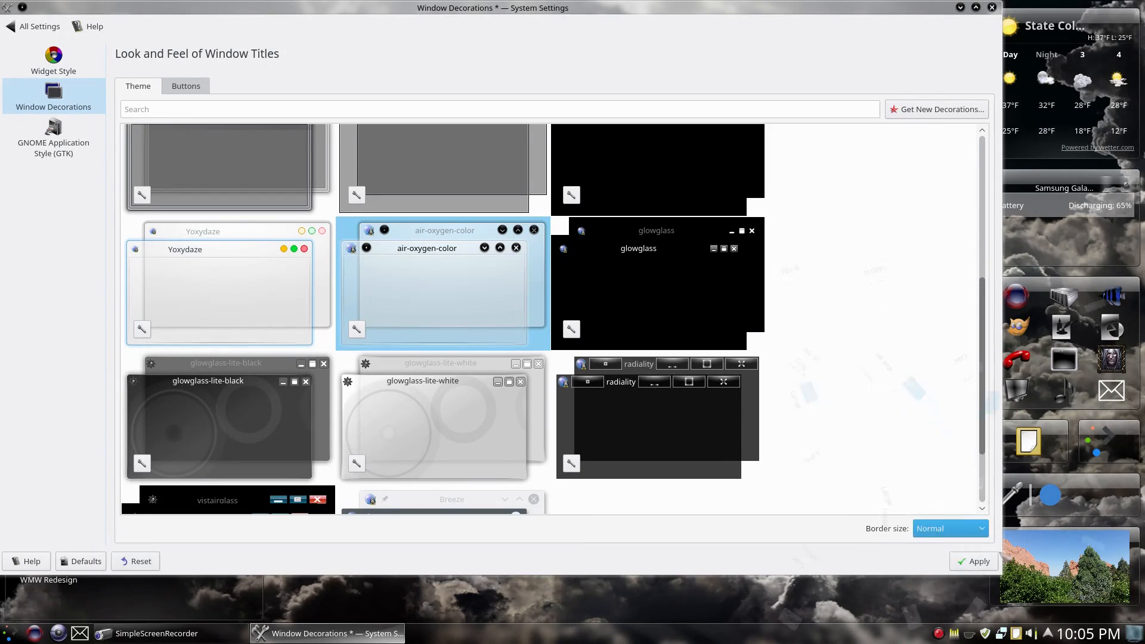
left_click(974, 561)
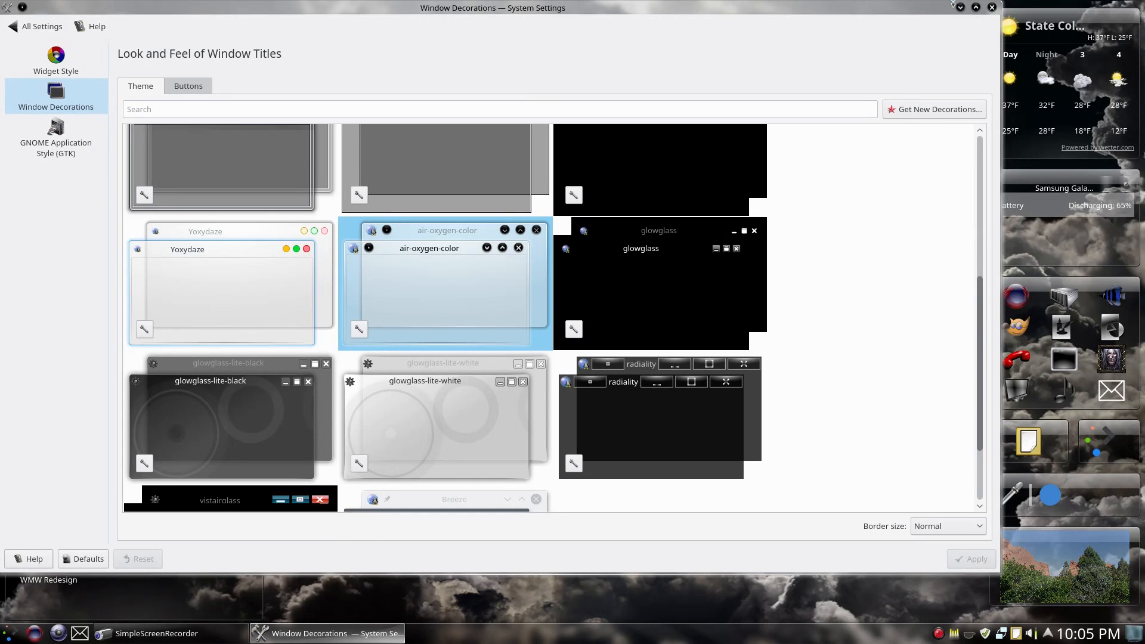
Minimize and restore the settings window, and return to the settings overview
left_click(959, 7)
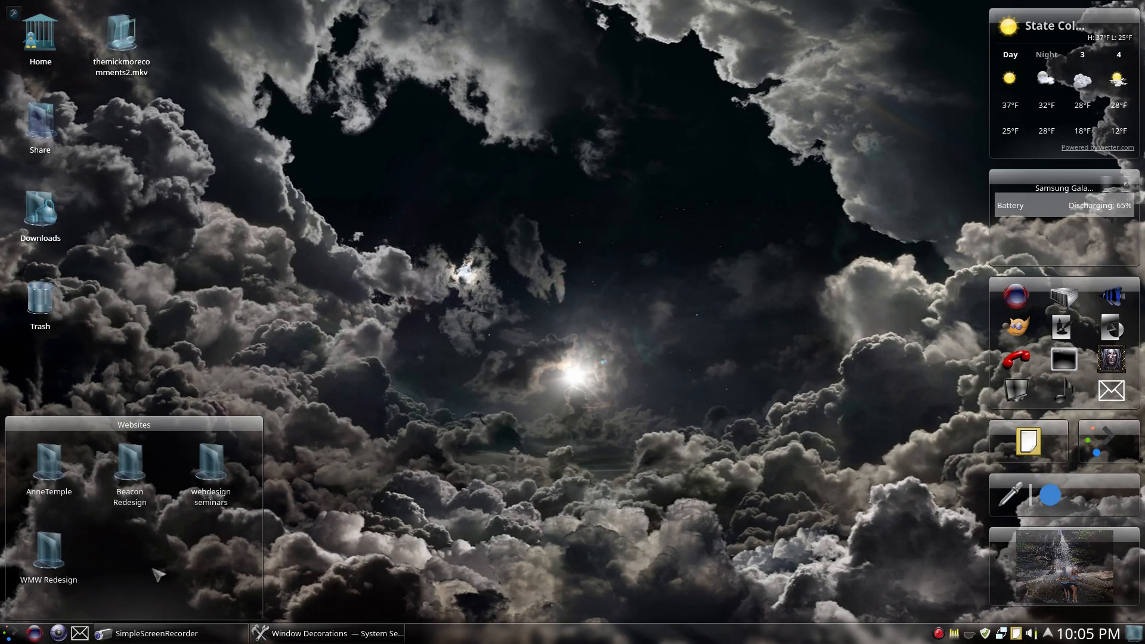
left_click(326, 633)
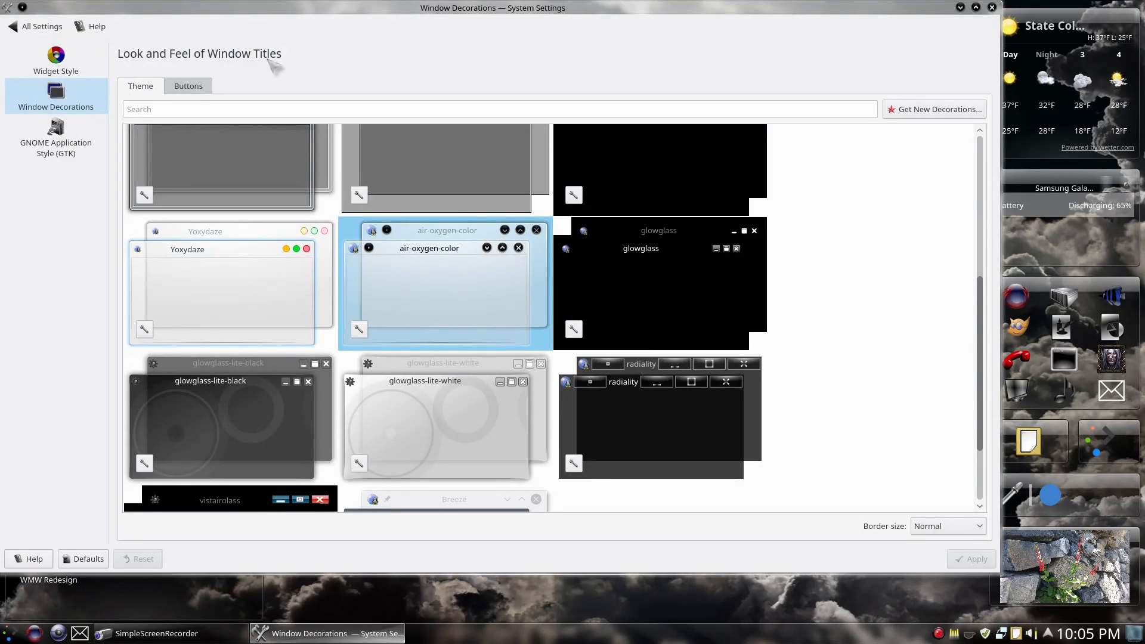
left_click(37, 27)
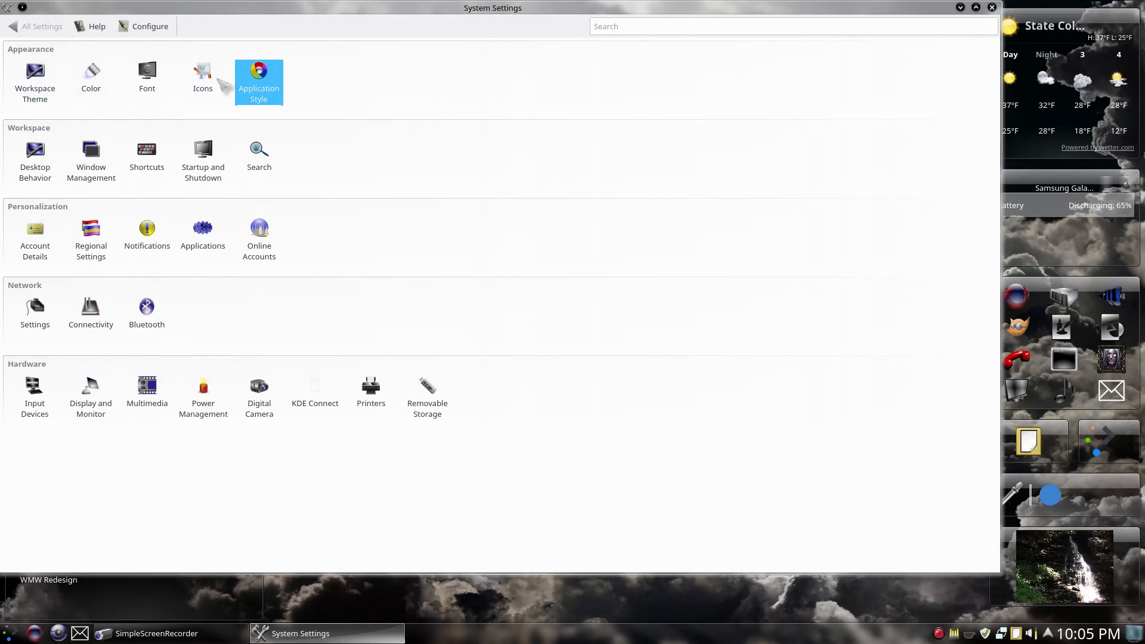
Open the Icons page and search the downloadable icon themes for "glass"
left_click(206, 75)
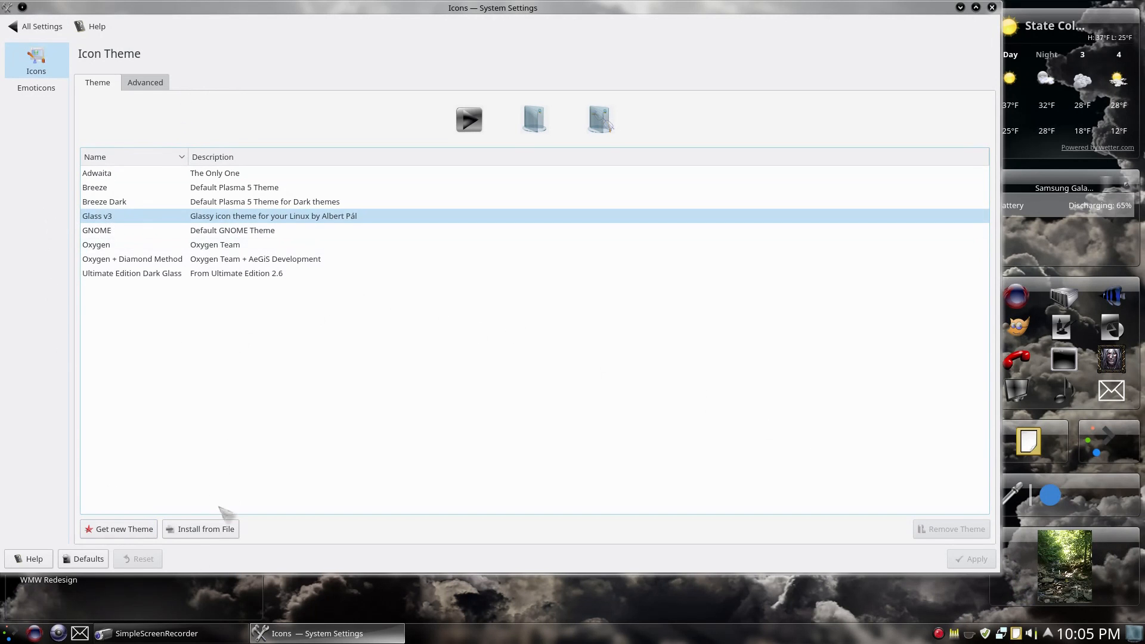
left_click(139, 525)
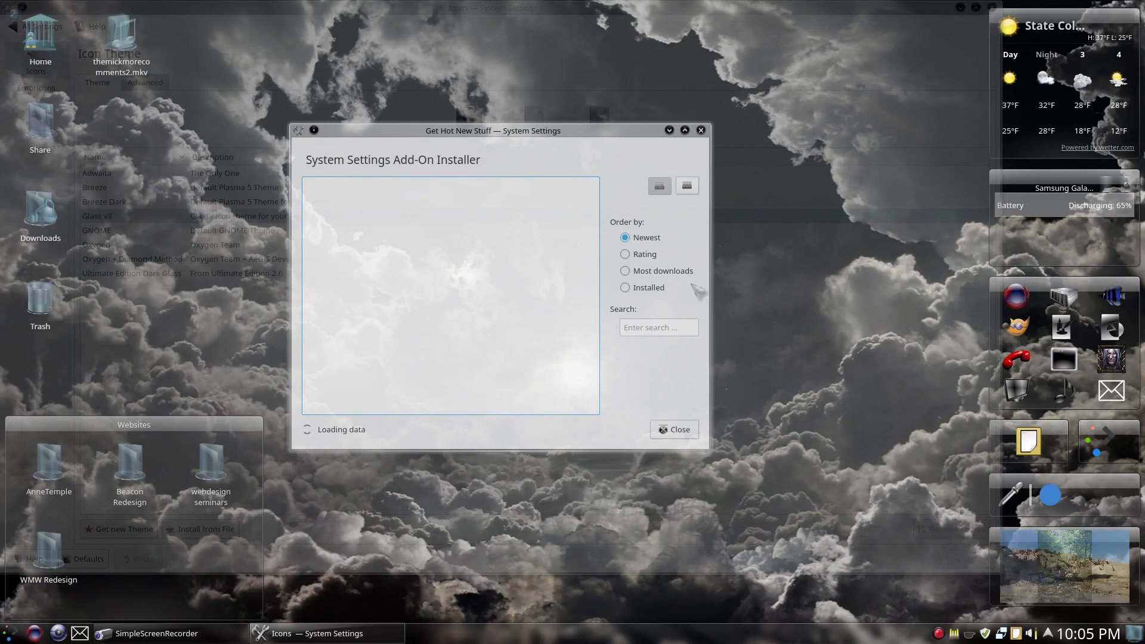
left_click(668, 328)
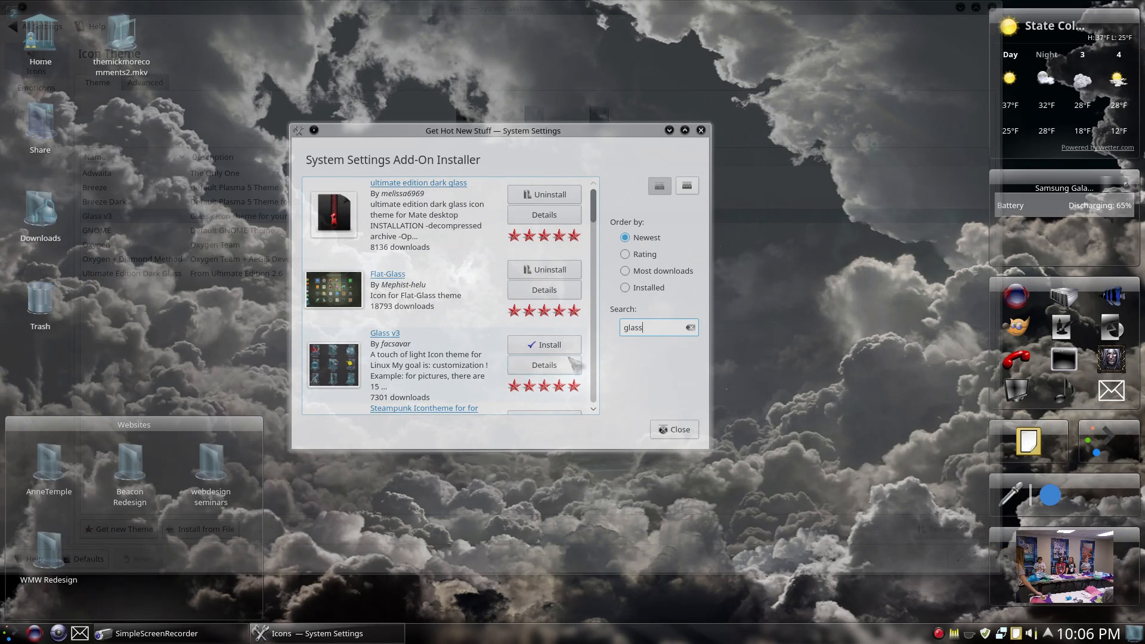
scroll(425, 370, "down", 1)
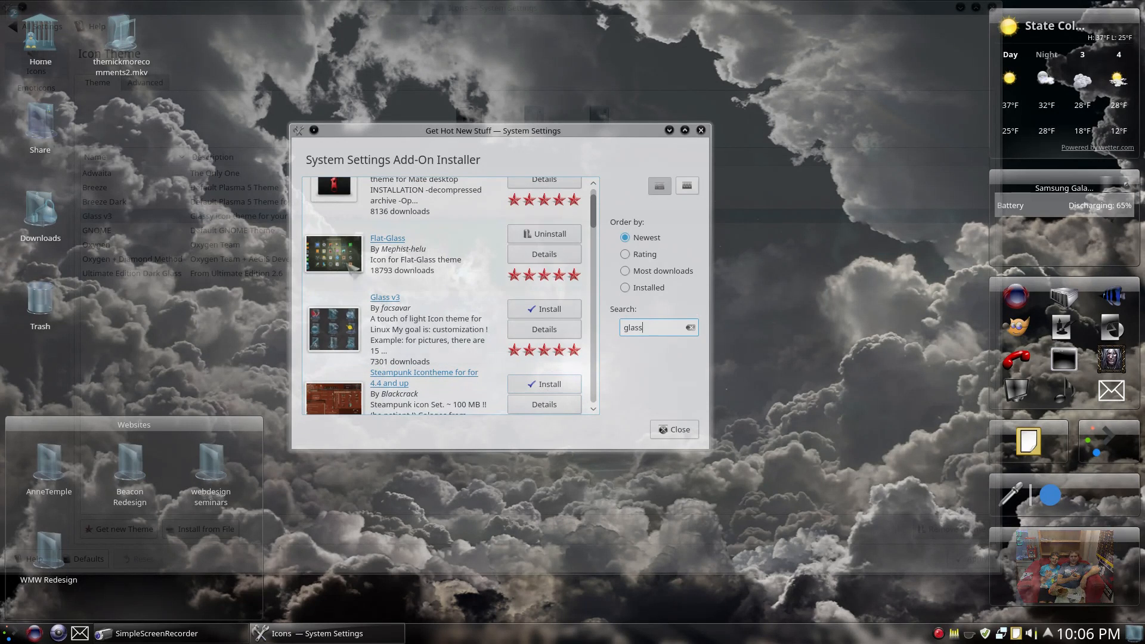
Open the Glass v3 theme's store page in Firefox and move the browser window clear of the desktop widgets
left_click(384, 297)
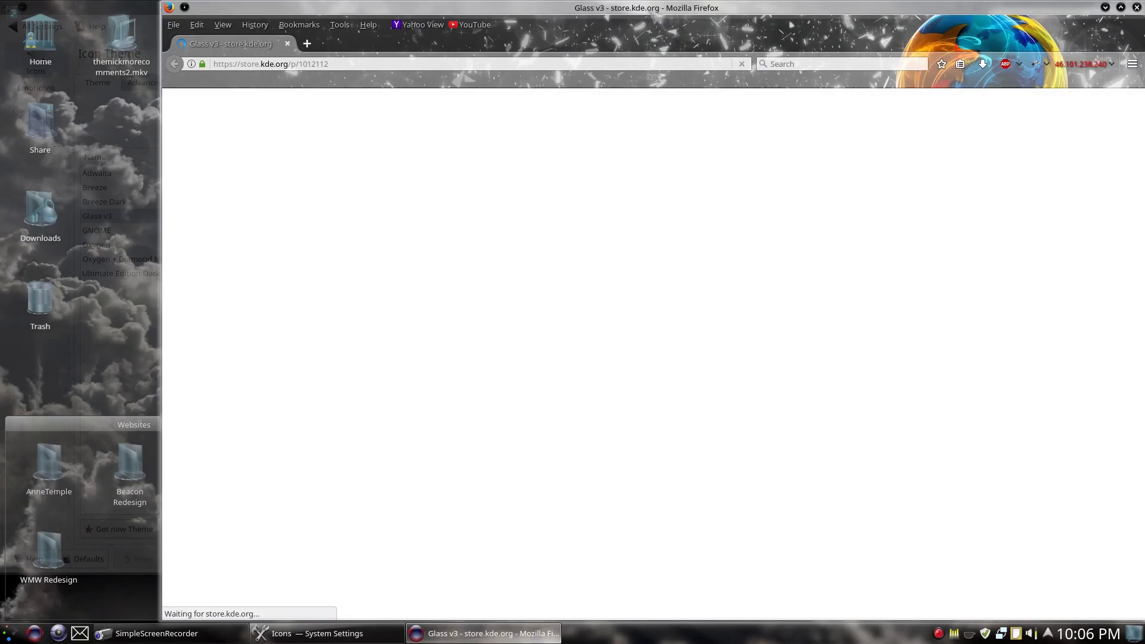
left_click_drag(643, 5, 489, 3)
left_click_drag(474, 3, 486, 3)
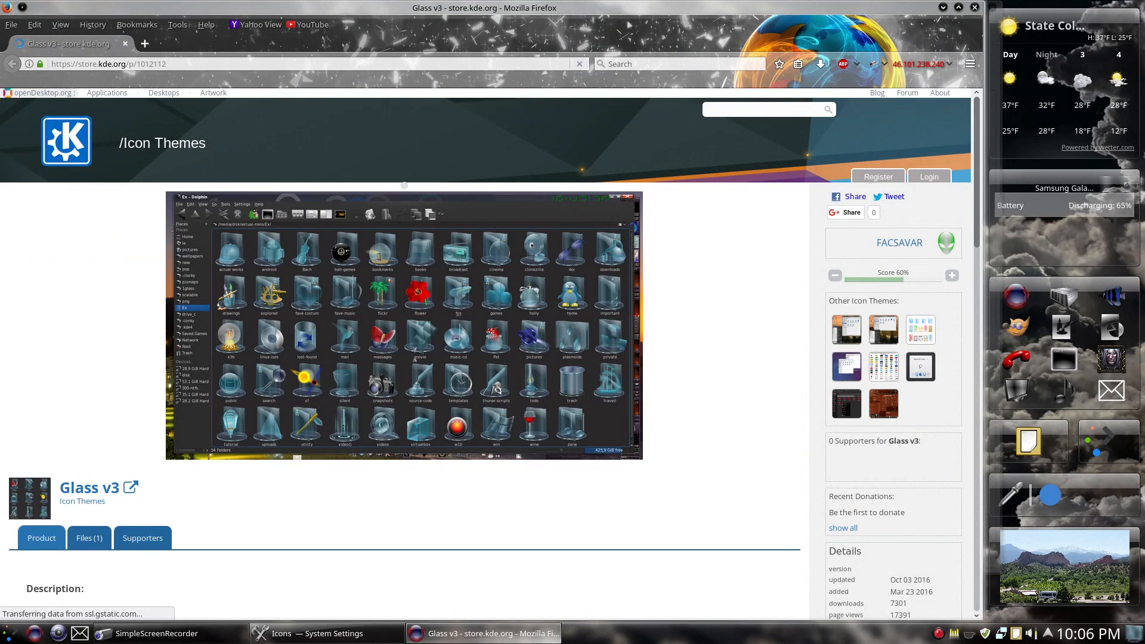
Examine the Glass v3 store page's preview image, description and DeviantArt download link
scroll(336, 459, "down", 3)
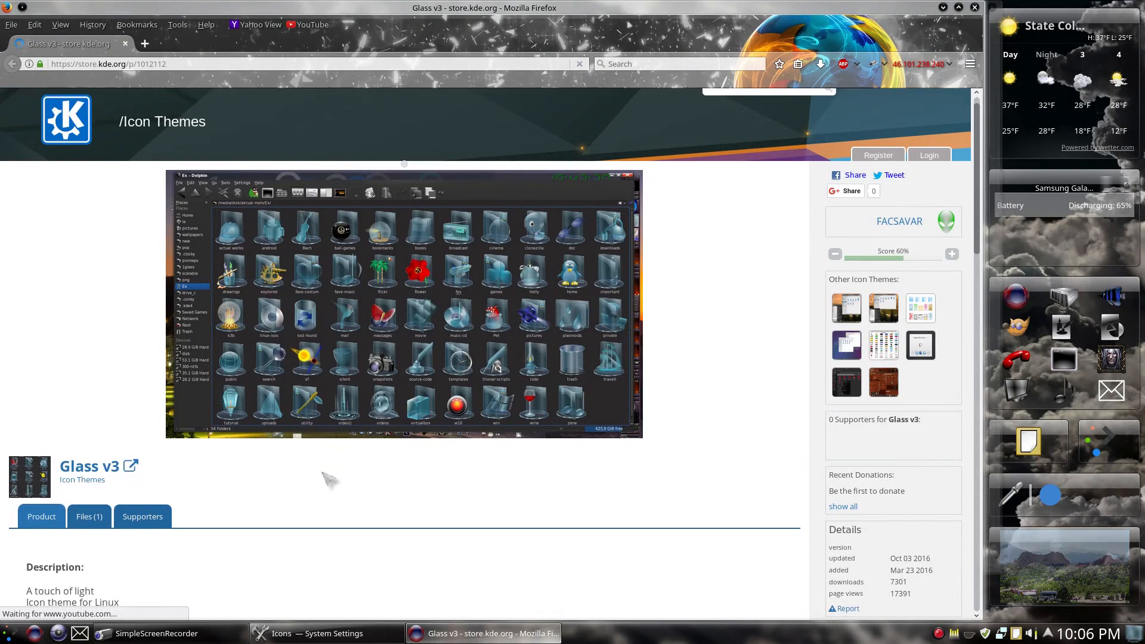
scroll(314, 457, "down", 1)
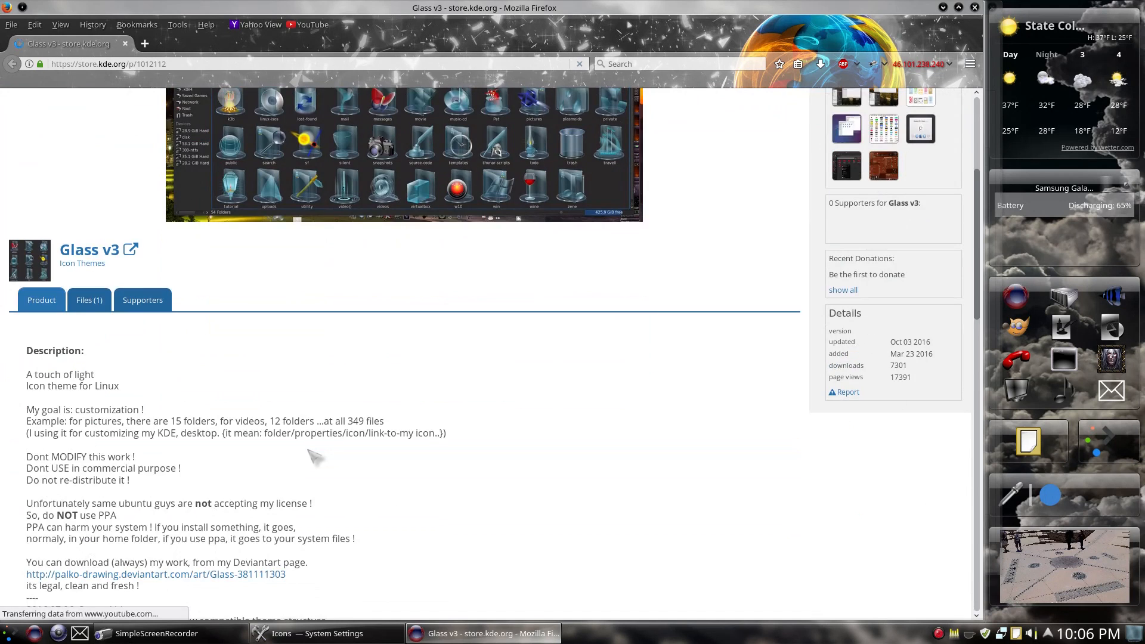
scroll(309, 453, "down", 1)
scroll(748, 488, "up", 2)
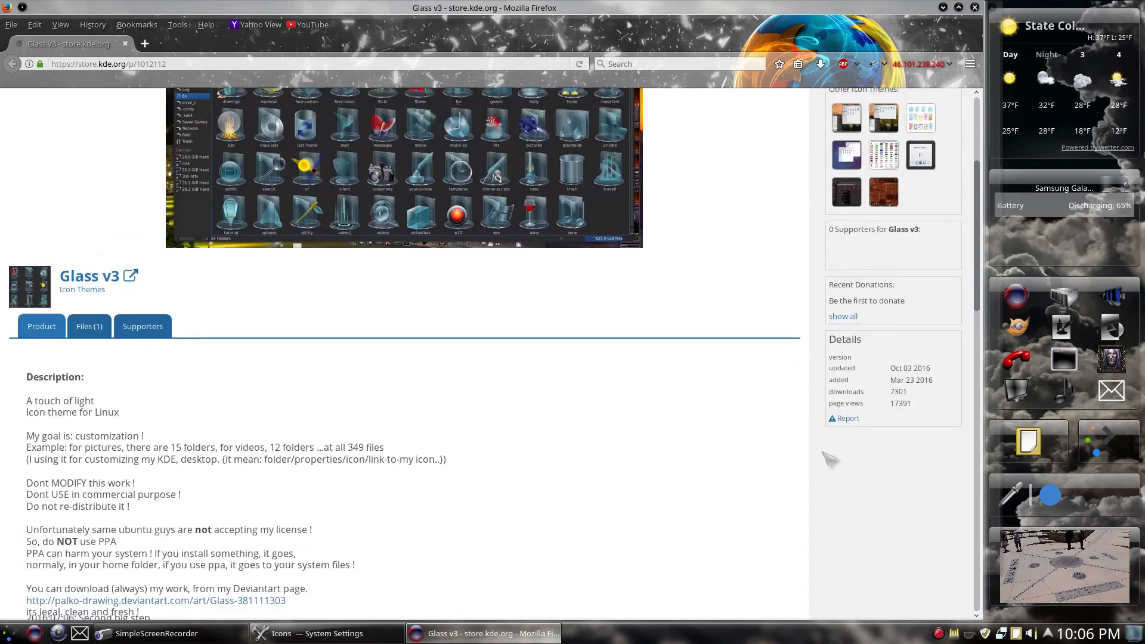
scroll(688, 398, "up", 3)
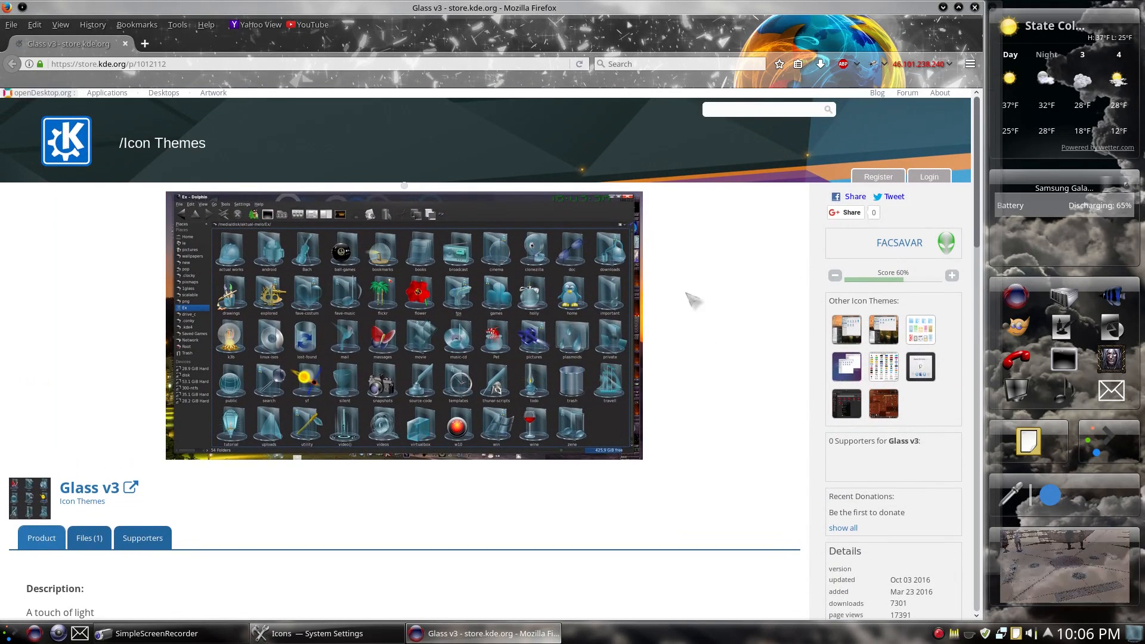
scroll(582, 306, "down", 3)
scroll(582, 306, "down", 2)
scroll(176, 306, "down", 2)
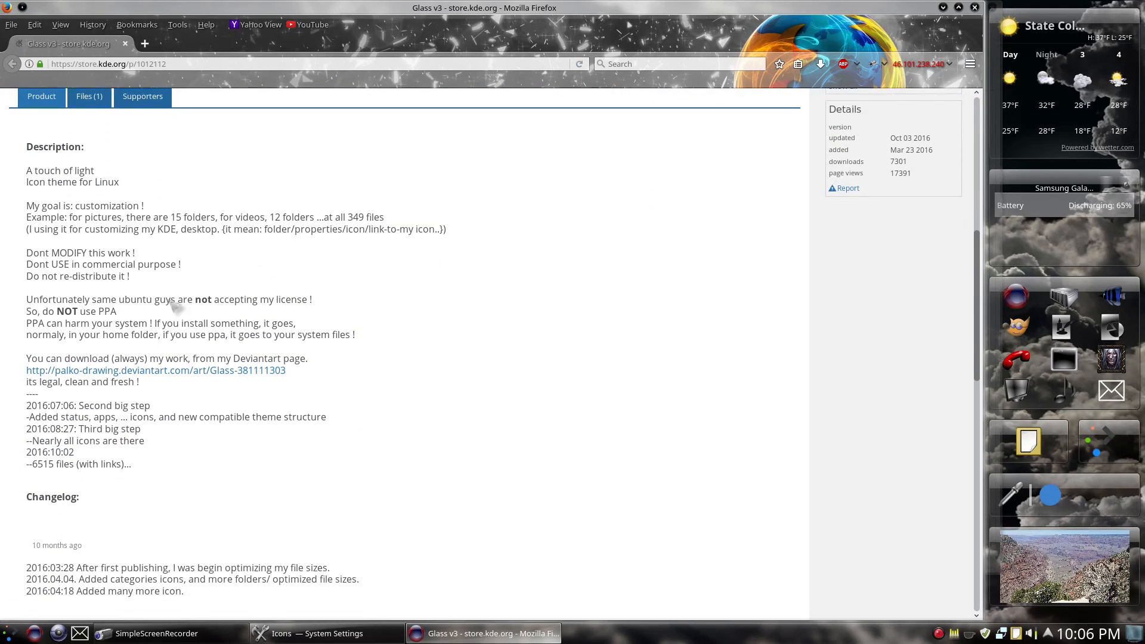
View the Glass theme's linked DeviantArt page and bring up its 7z archive download, cancelling the file prompt
left_click(182, 374)
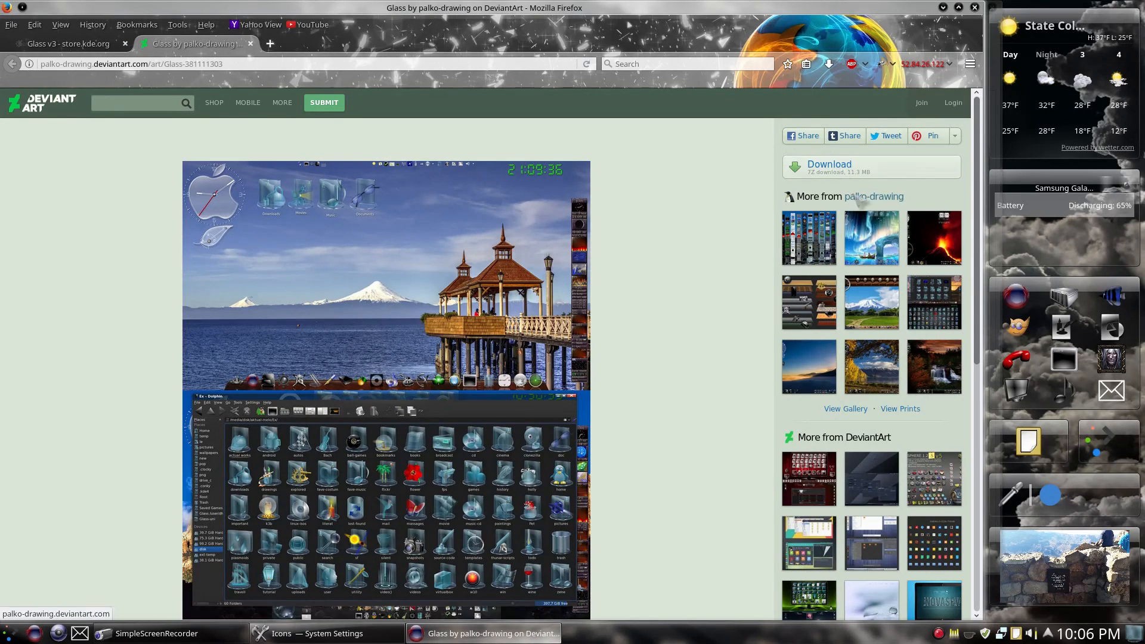
scroll(497, 355, "down", 3)
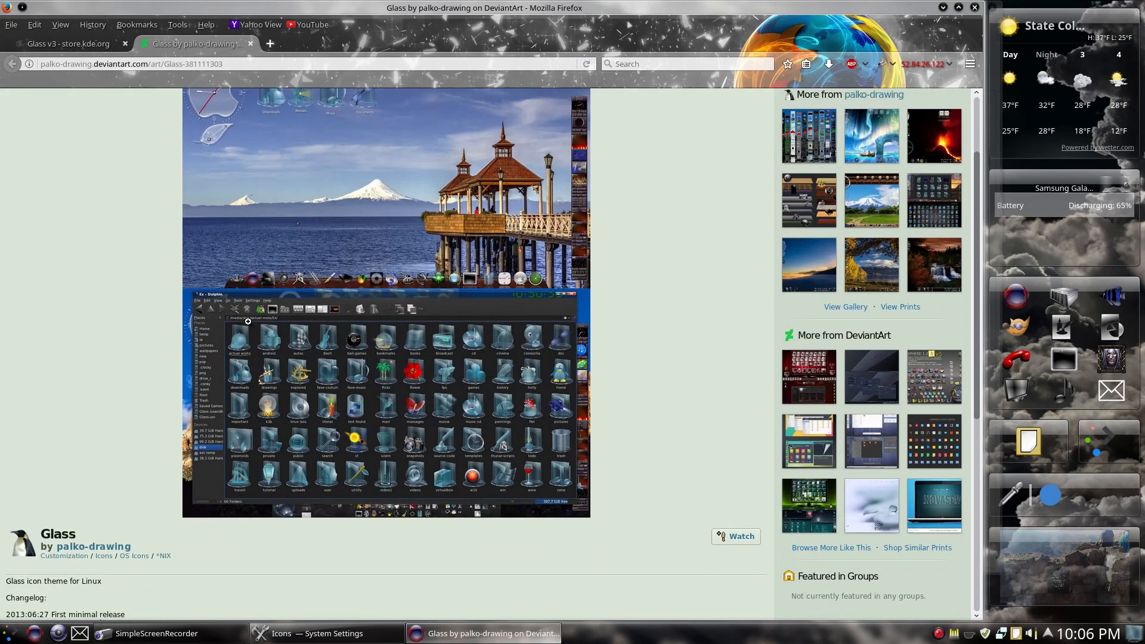
scroll(688, 531, "up", 3)
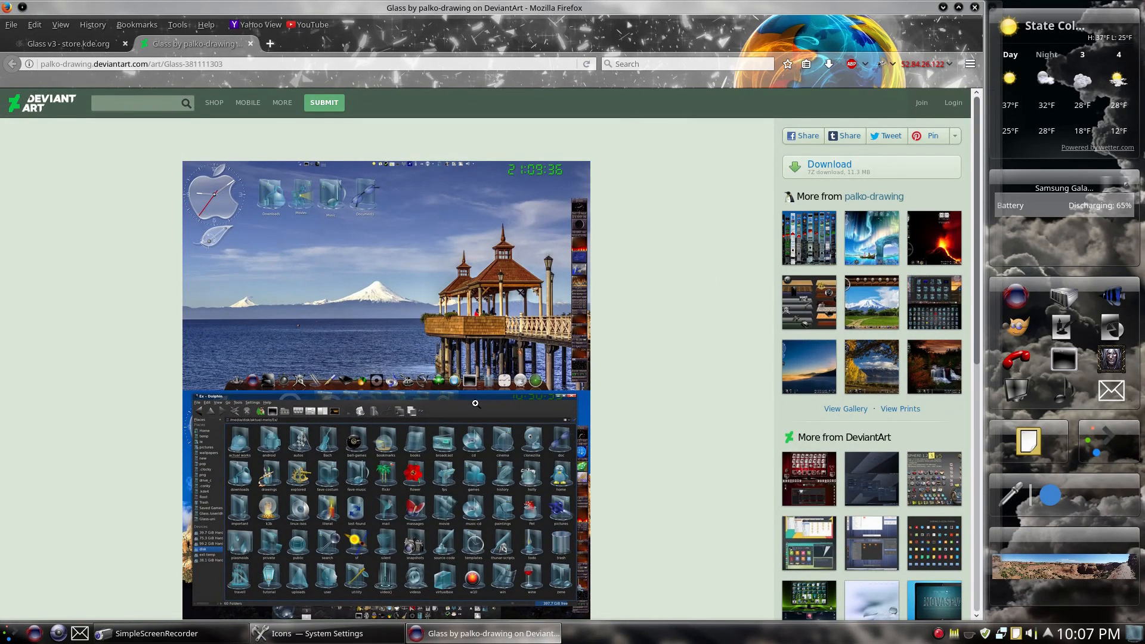
left_click(839, 173)
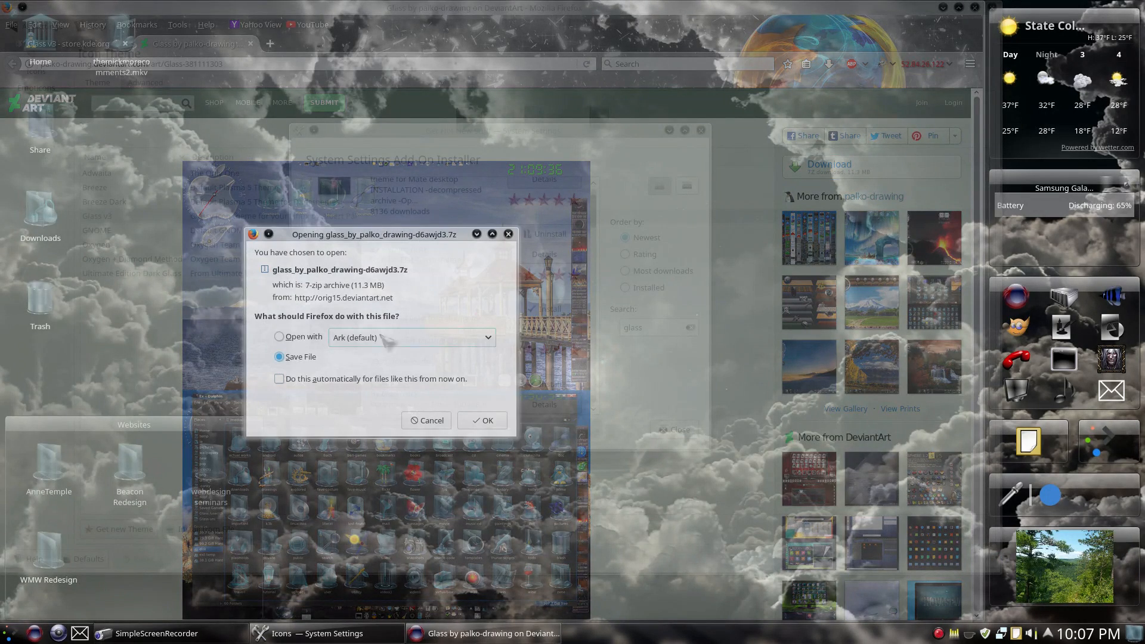
left_click(445, 422)
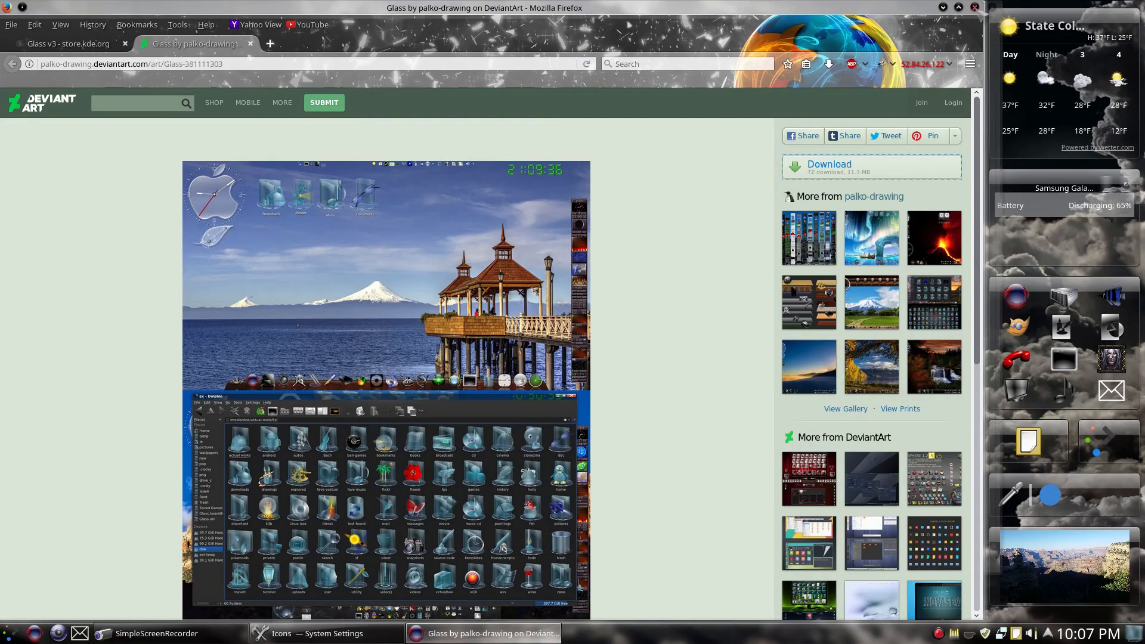
Close Firefox with both its tabs, the add-on installer and the System Settings window
left_click(975, 8)
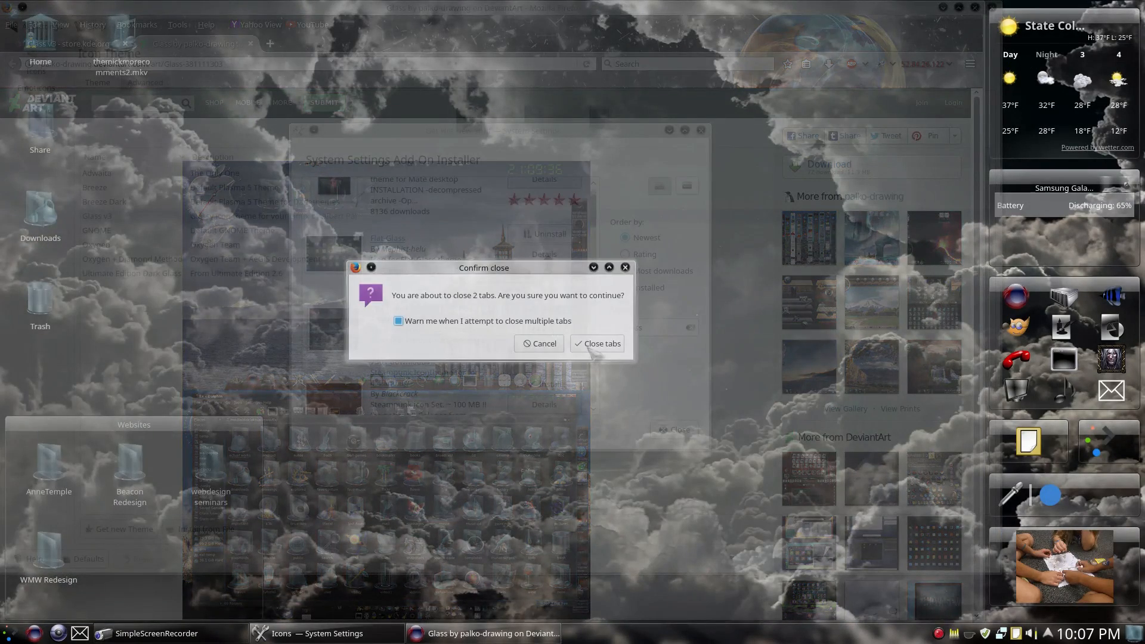
left_click(589, 348)
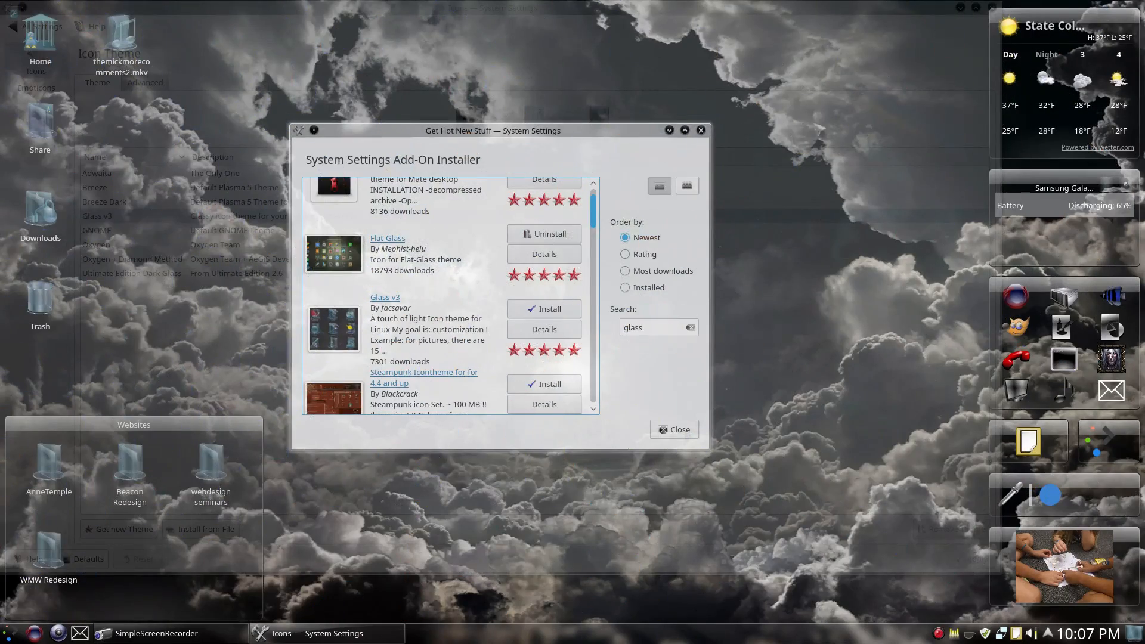
left_click(702, 131)
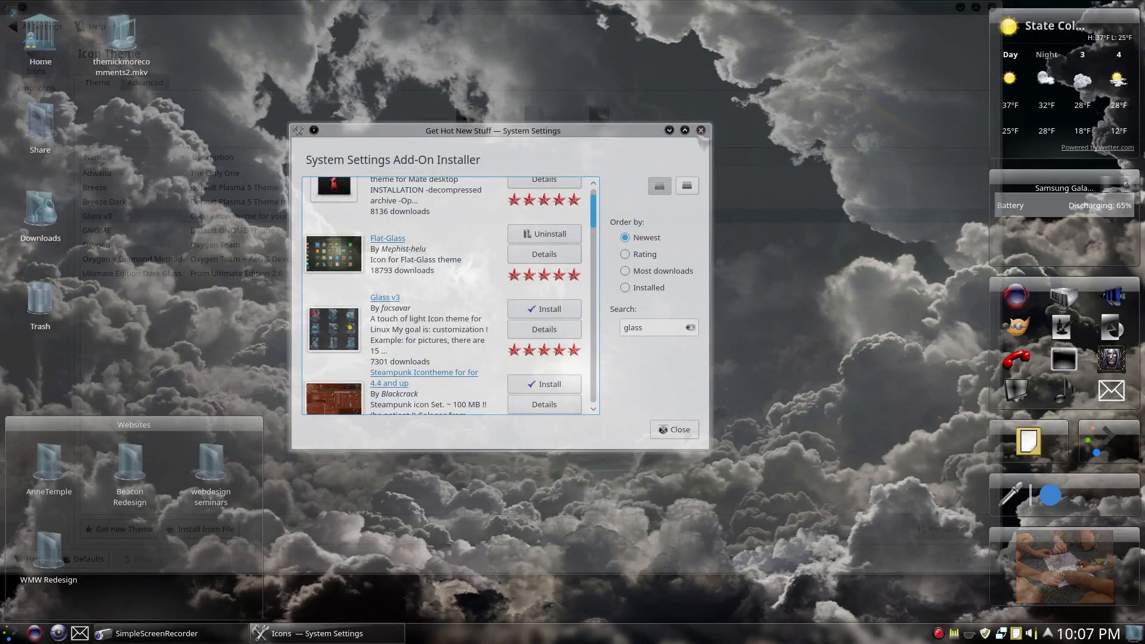
left_click(992, 7)
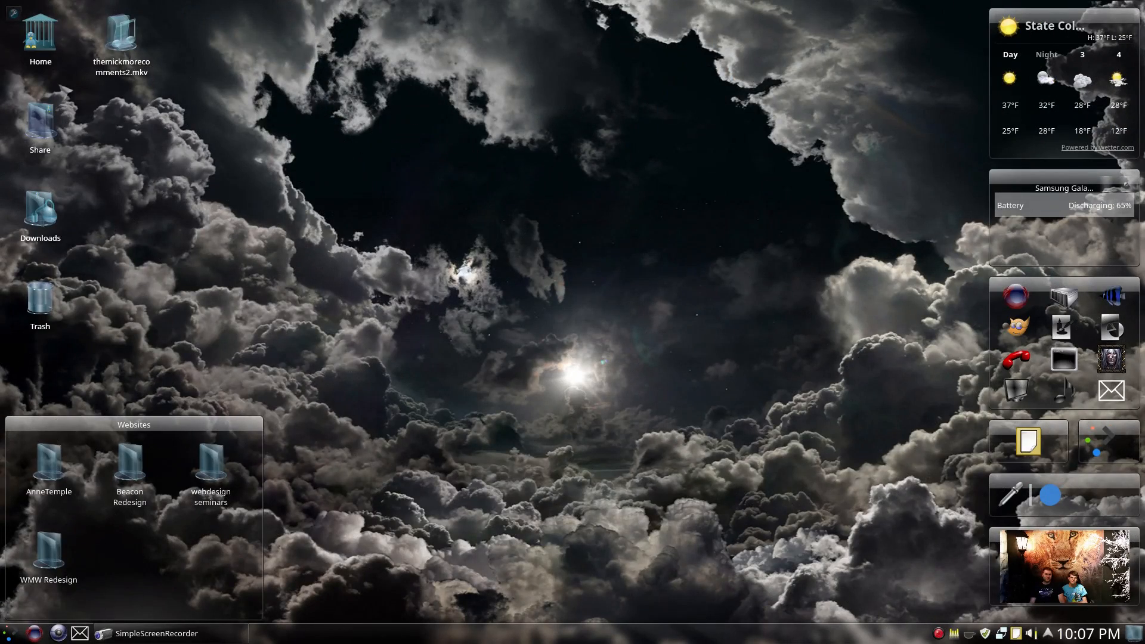
Open the Home folder in Dolphin and show its hidden files and folders
left_click(51, 65)
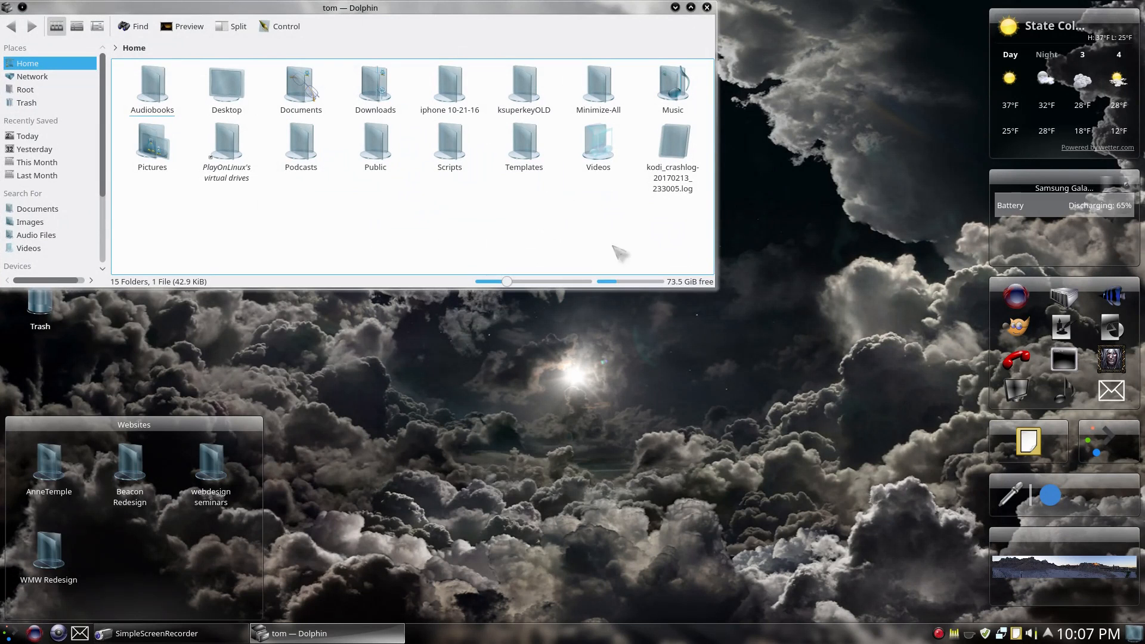
key("alt+period")
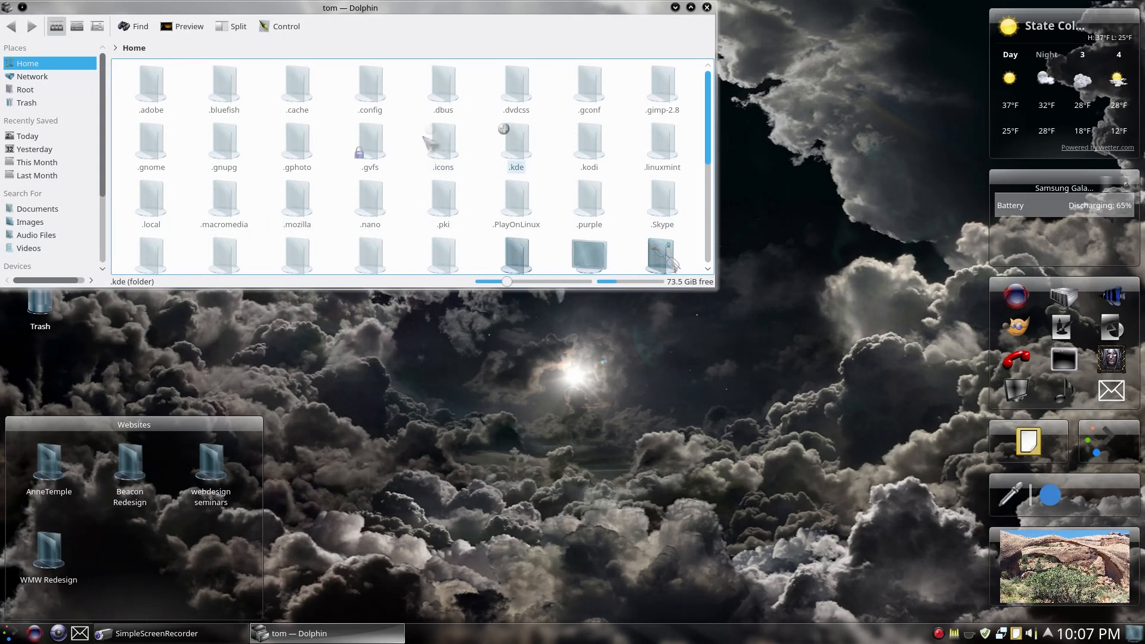
scroll(310, 143, "down", 4)
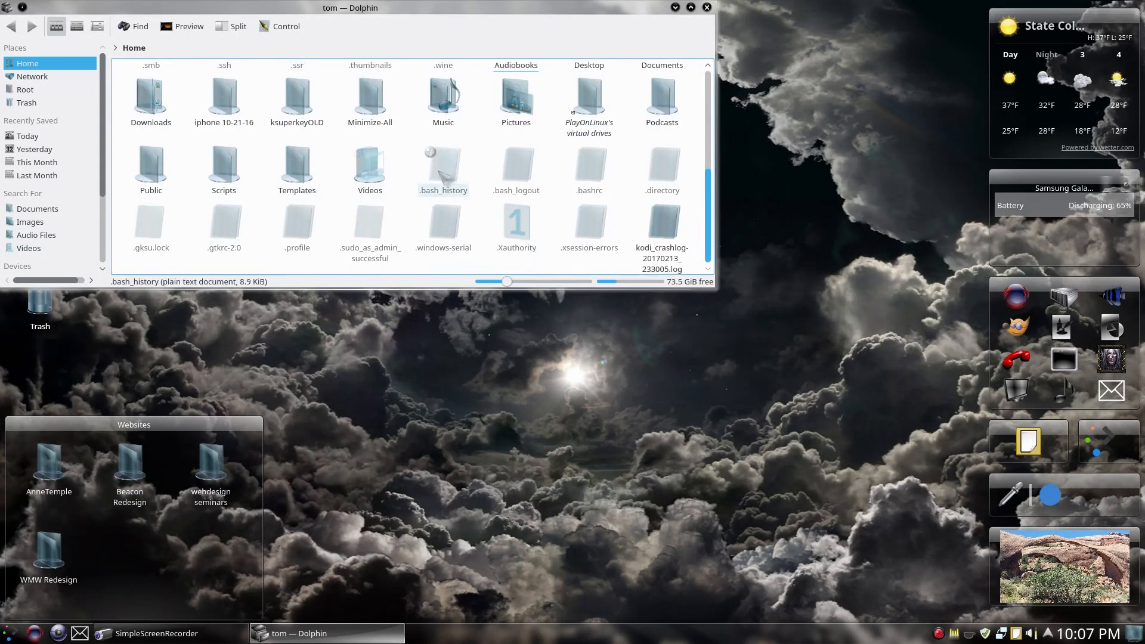
scroll(429, 173, "down", 1)
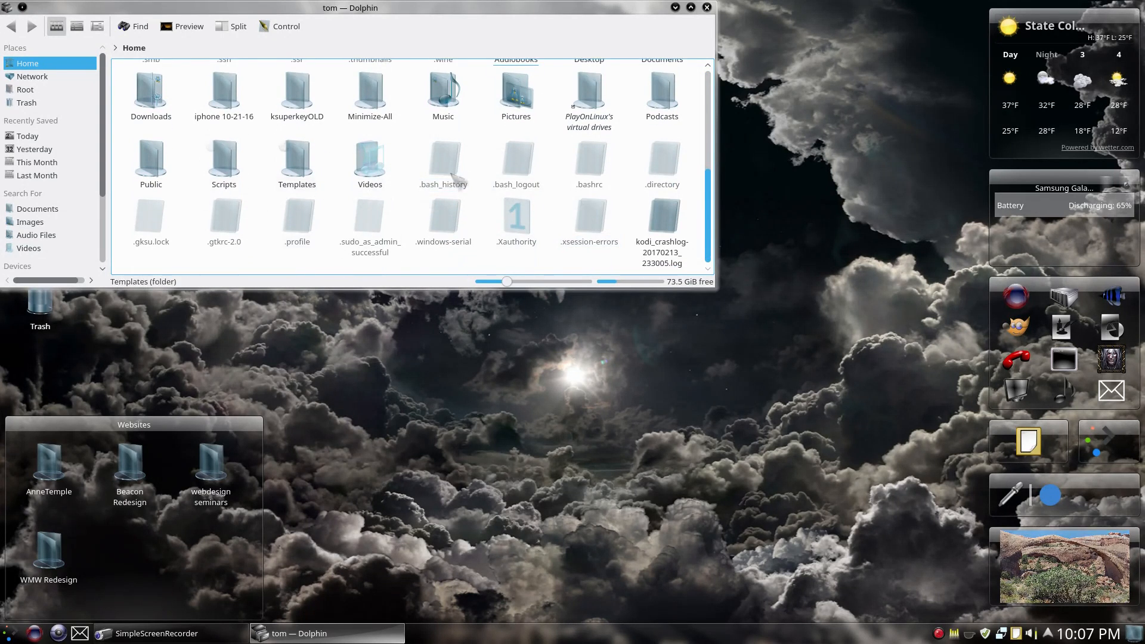
Enlarge the Dolphin window, view the Glass folder under /usr/share/themes on the 106.6 GiB Hard Drive, and close the file manager
scroll(671, 189, "up", 2)
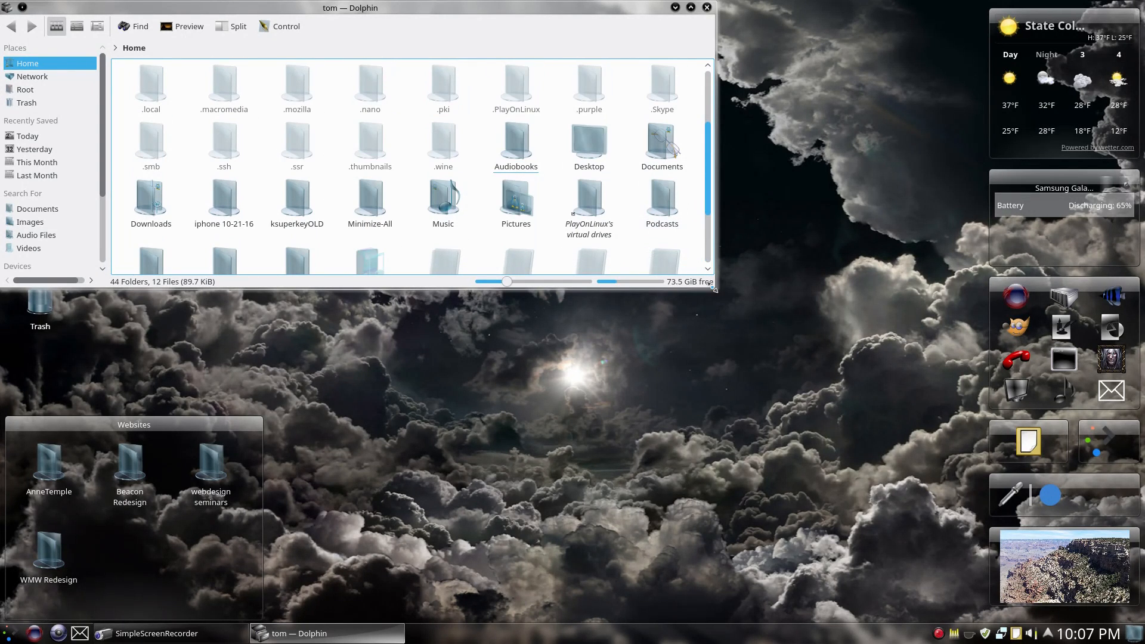
left_click_drag(713, 289, 779, 599)
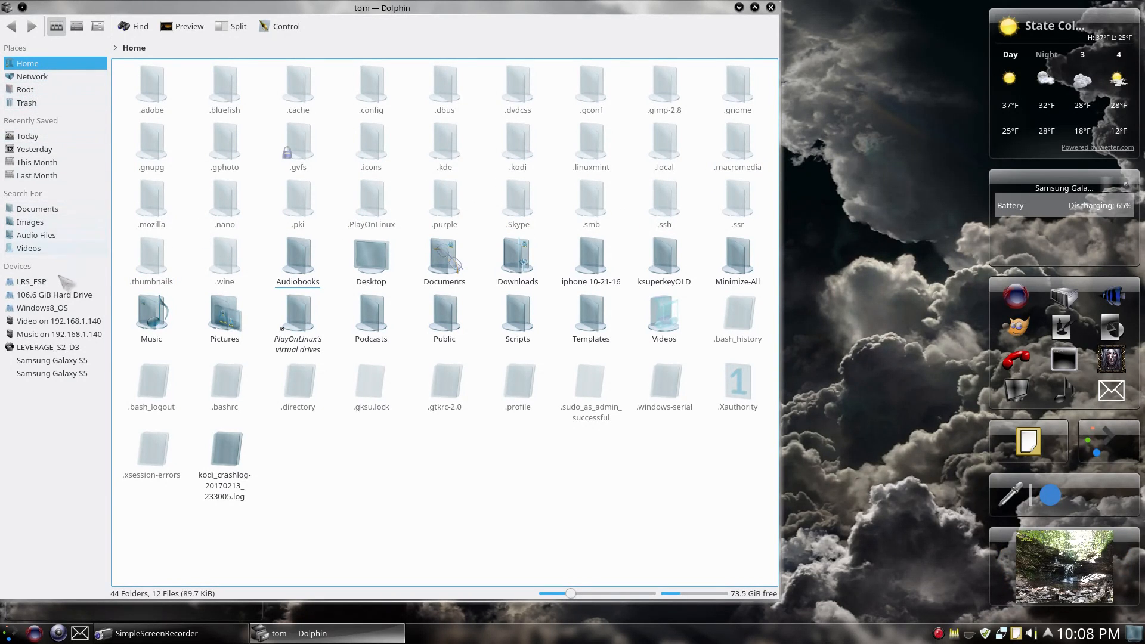
left_click(50, 296)
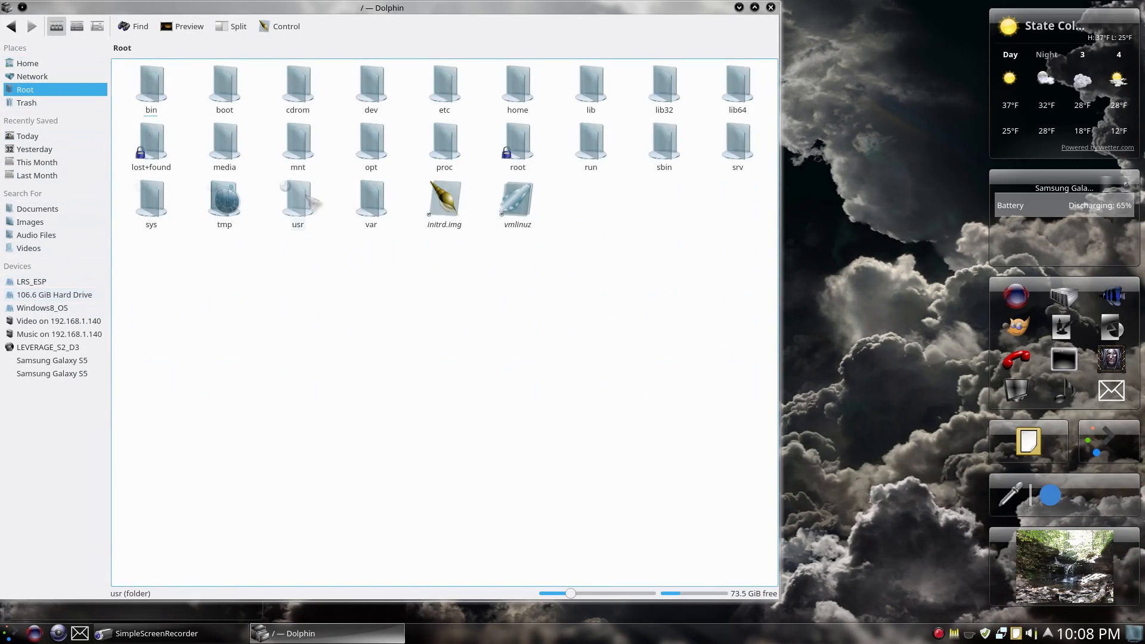
left_click(280, 211)
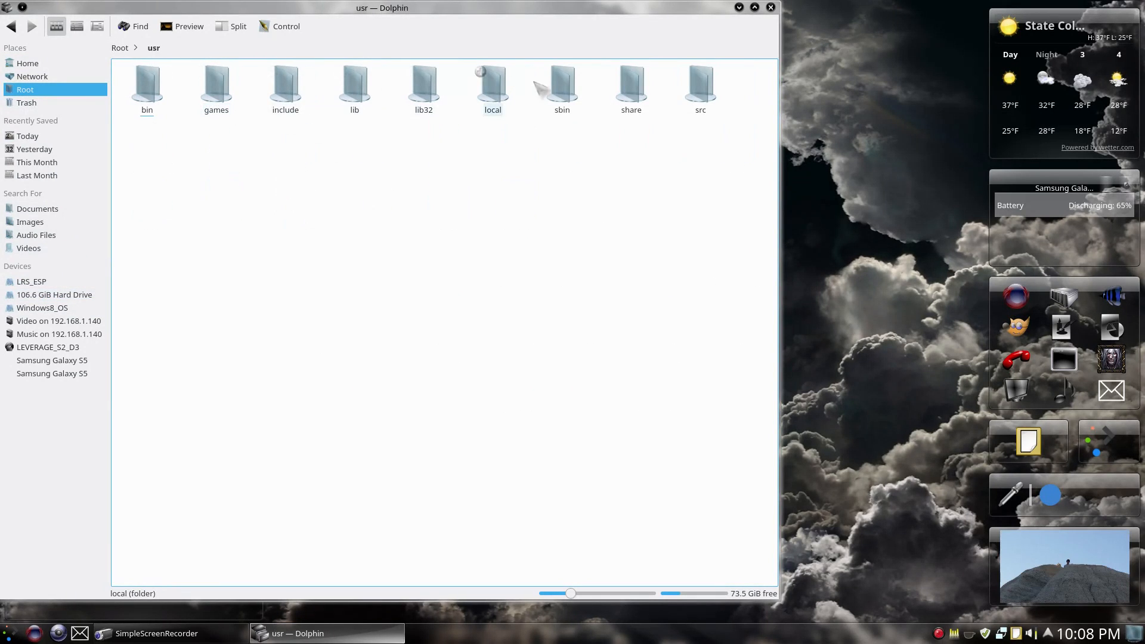
left_click(631, 90)
scroll(603, 319, "down", 15)
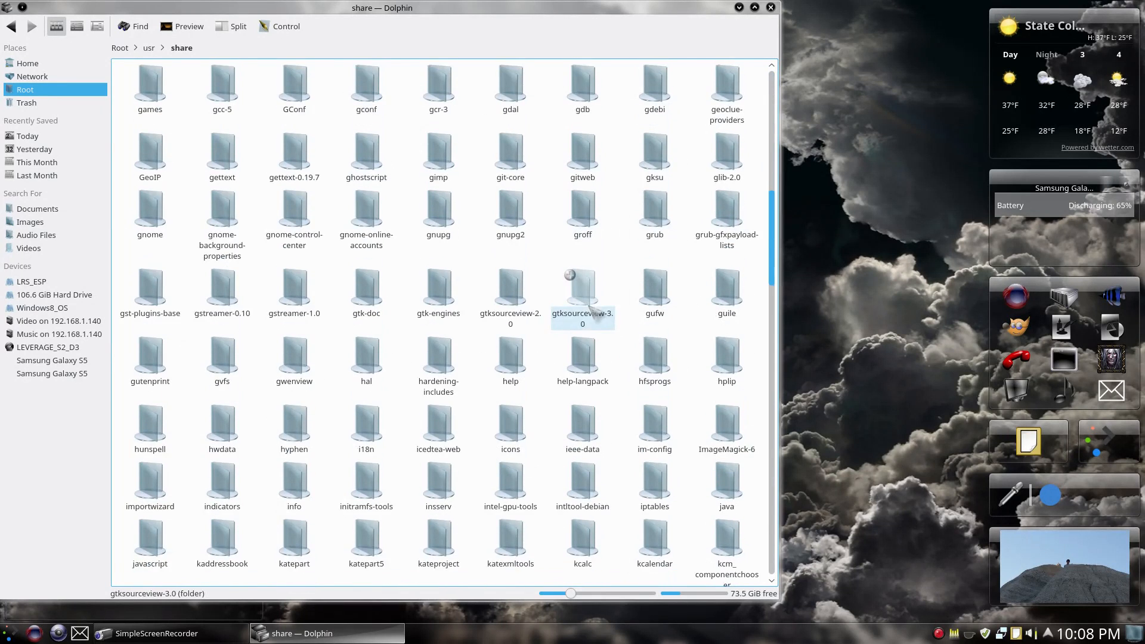
scroll(595, 313, "down", 5)
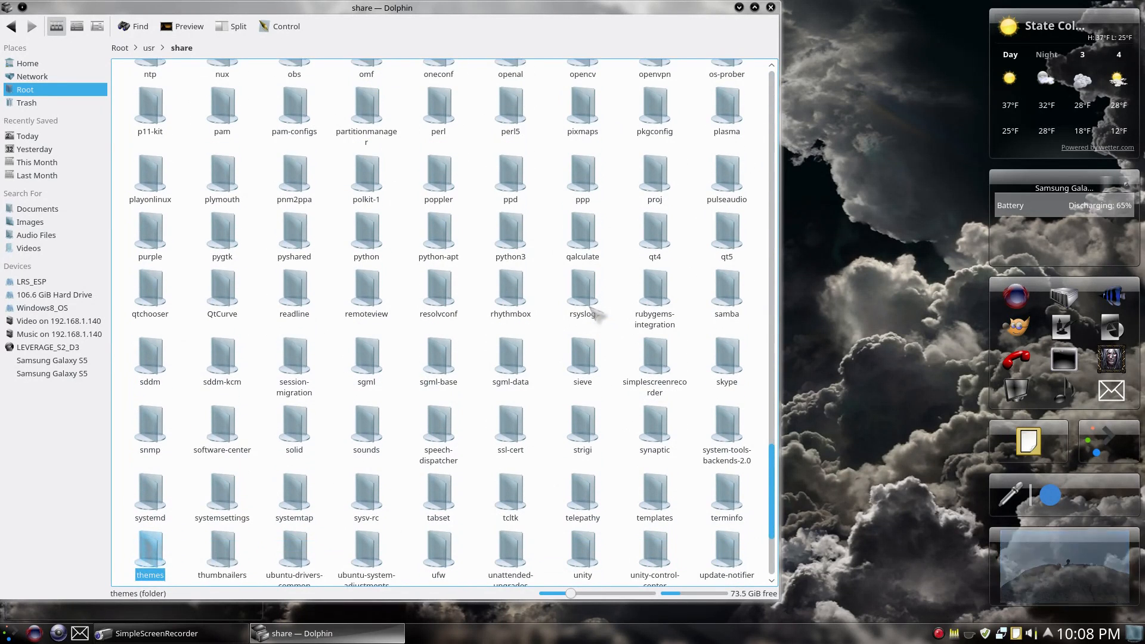
left_click(160, 558)
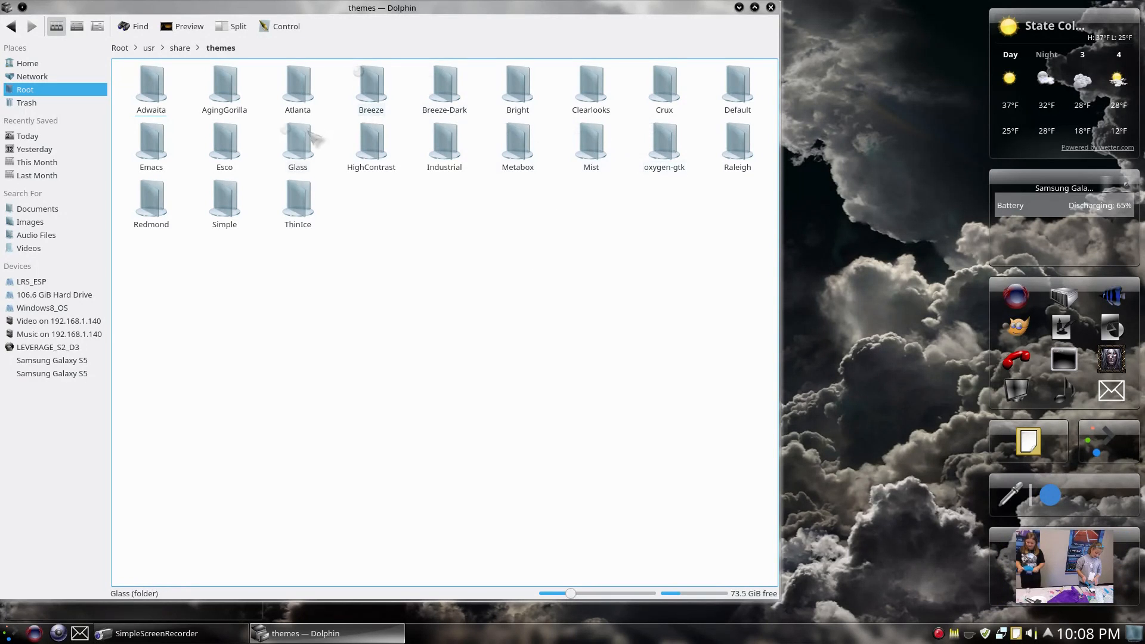
left_click(310, 160)
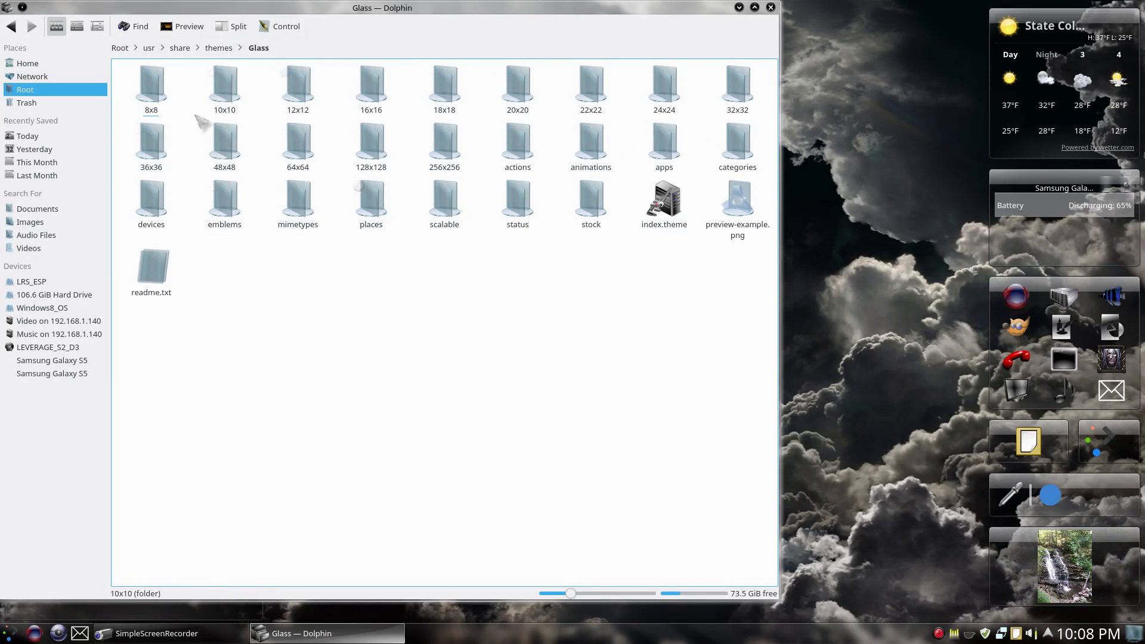
left_click(229, 48)
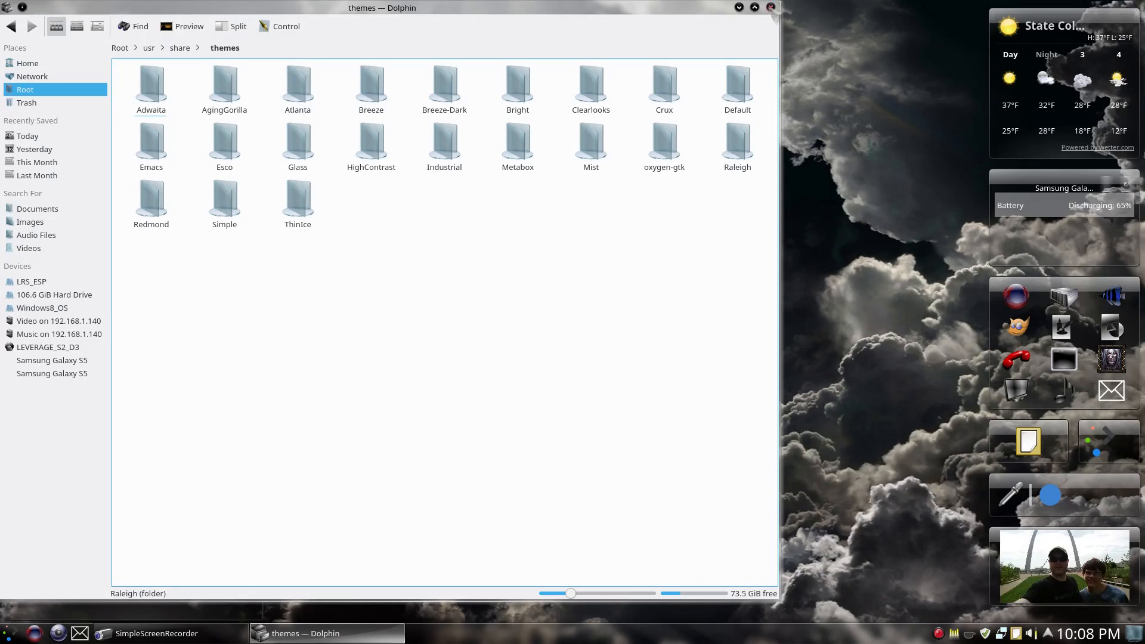
left_click(770, 7)
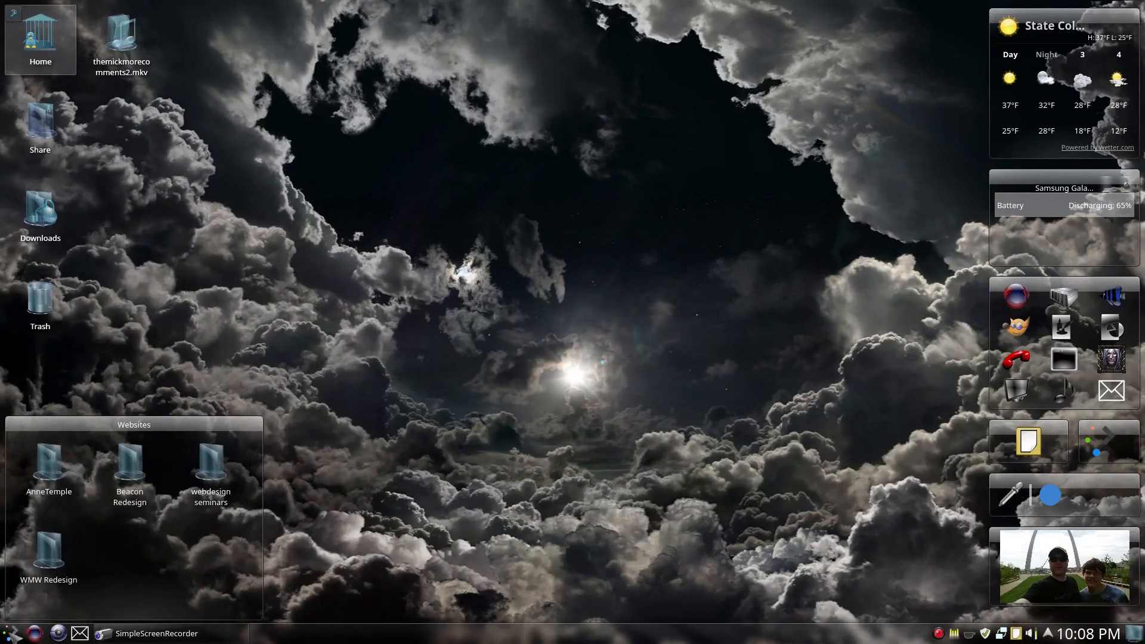
View the installed icon themes in System Settings and close the settings window
left_click(13, 632)
left_click(131, 174)
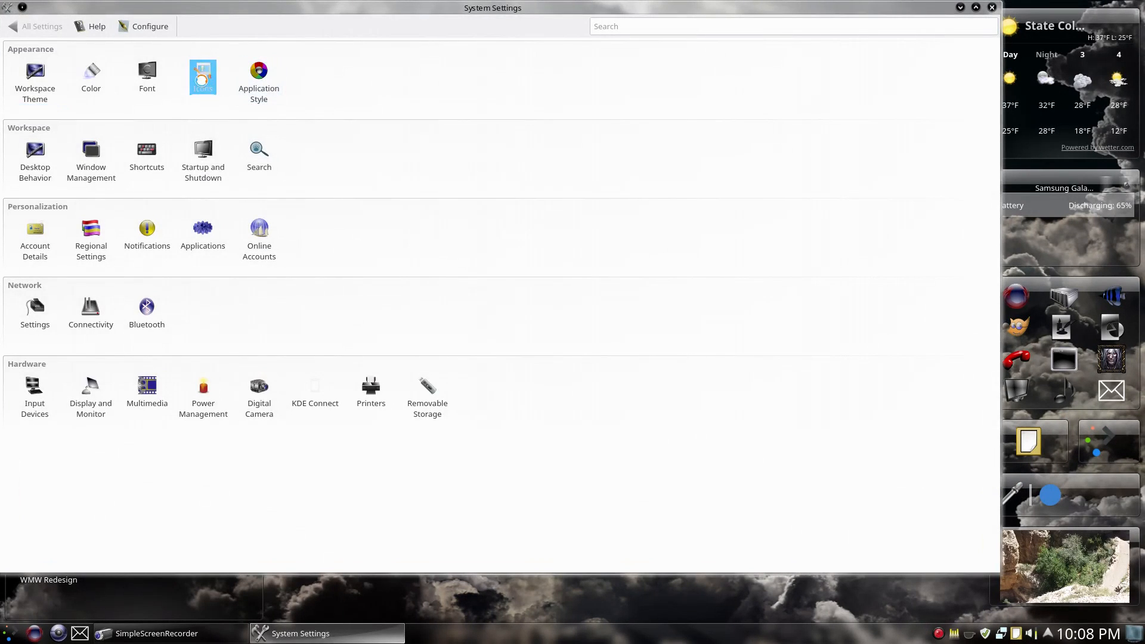
left_click(203, 76)
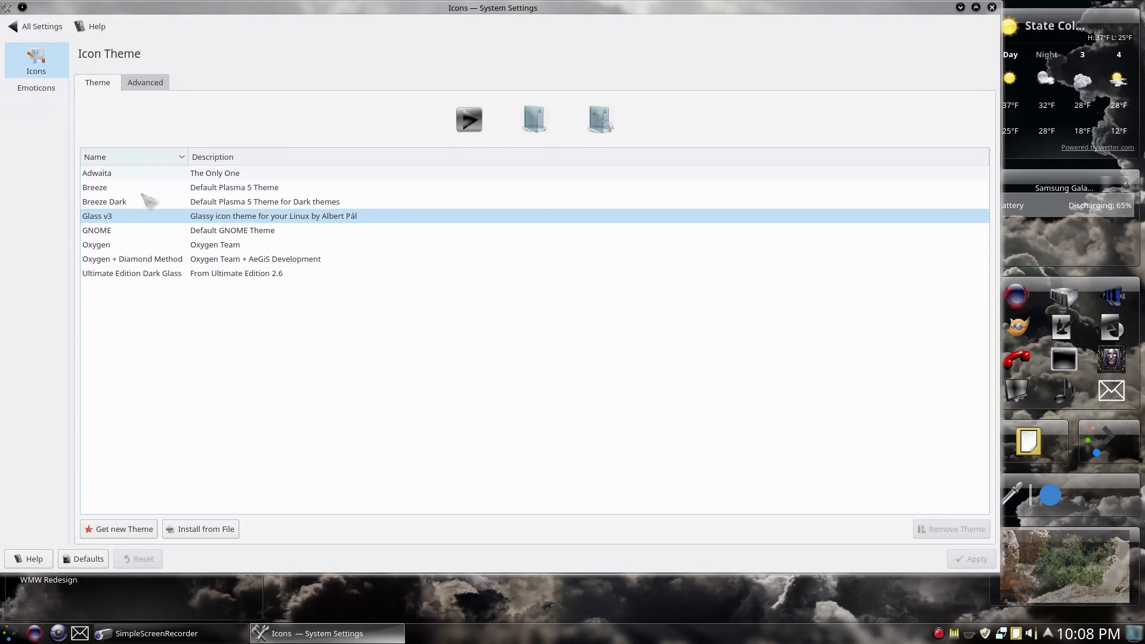
left_click(991, 7)
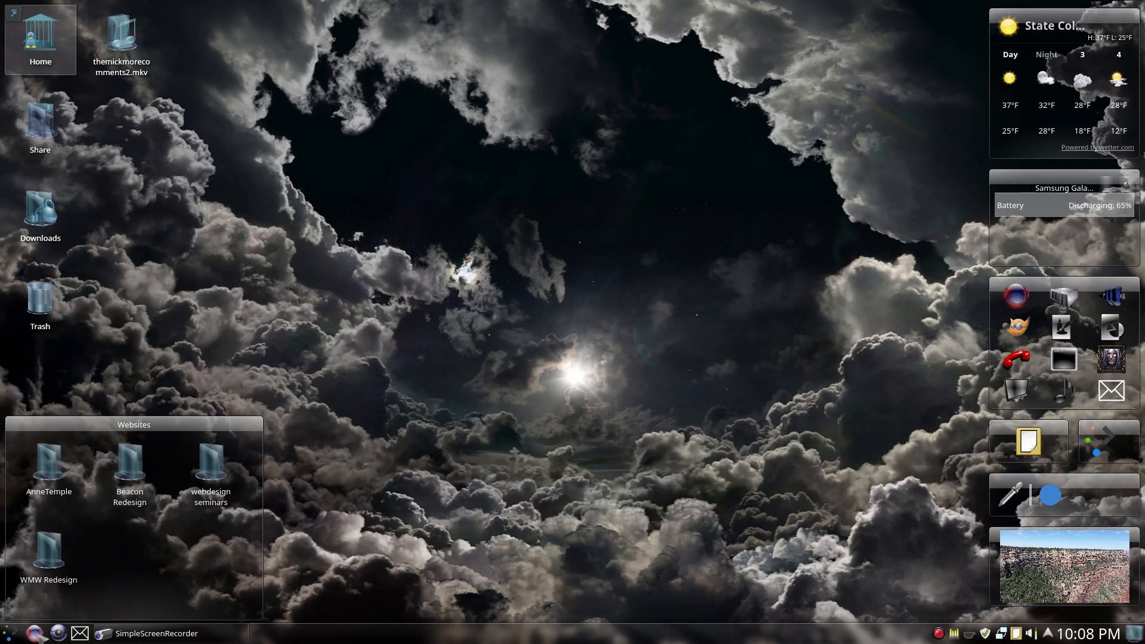
Switch to Firefox and bring up the management page for its installed appearance themes from the Customize view
left_click(35, 633)
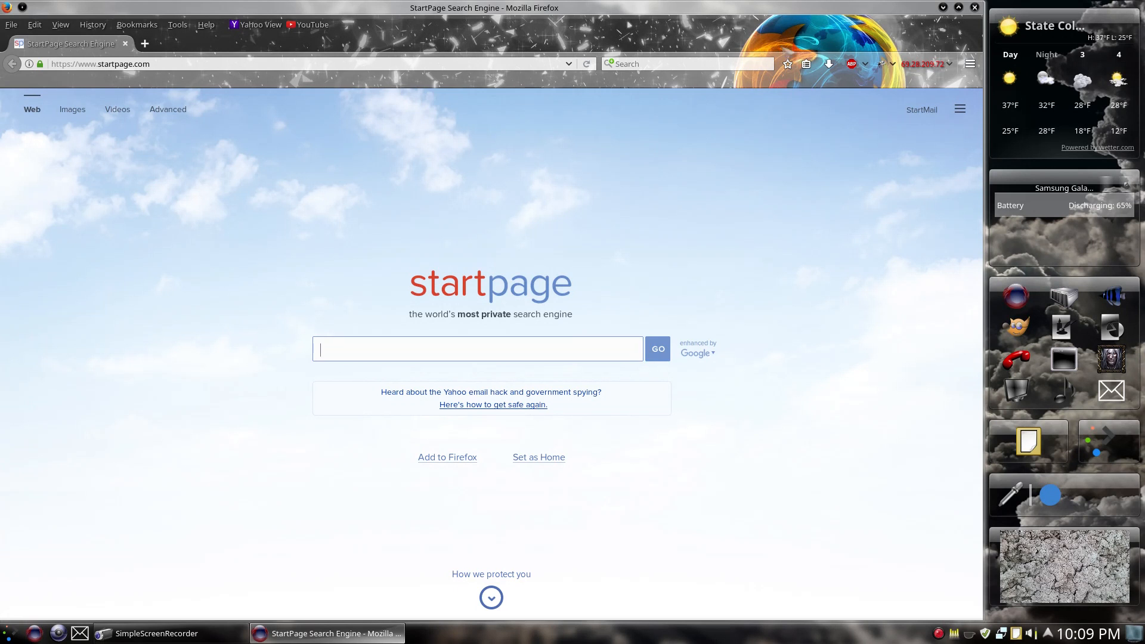
left_click(970, 64)
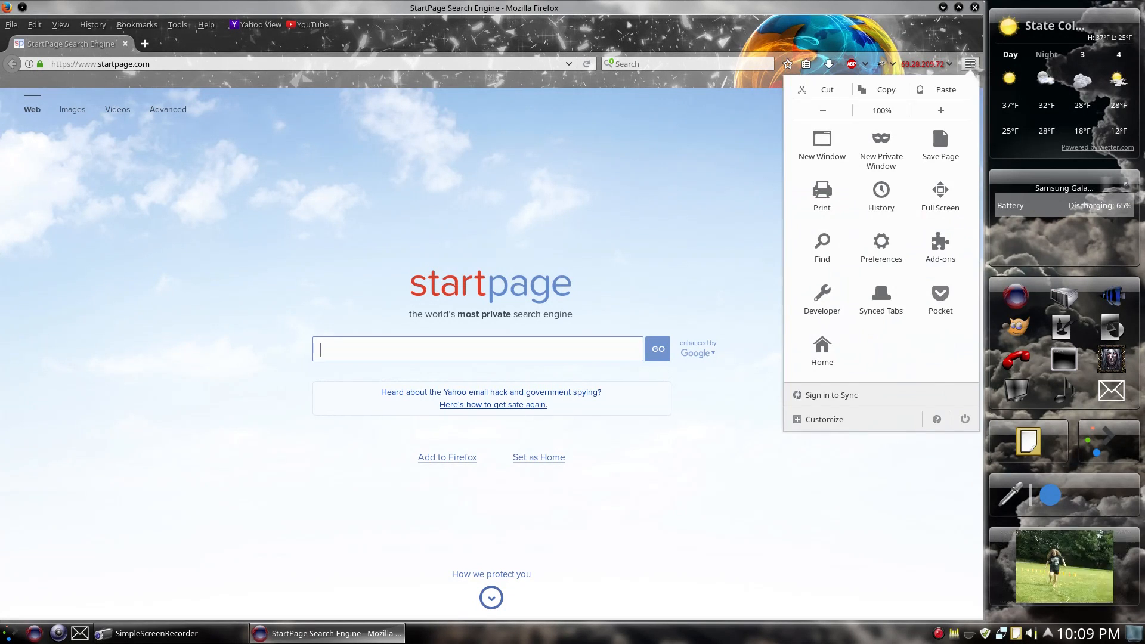
left_click(824, 420)
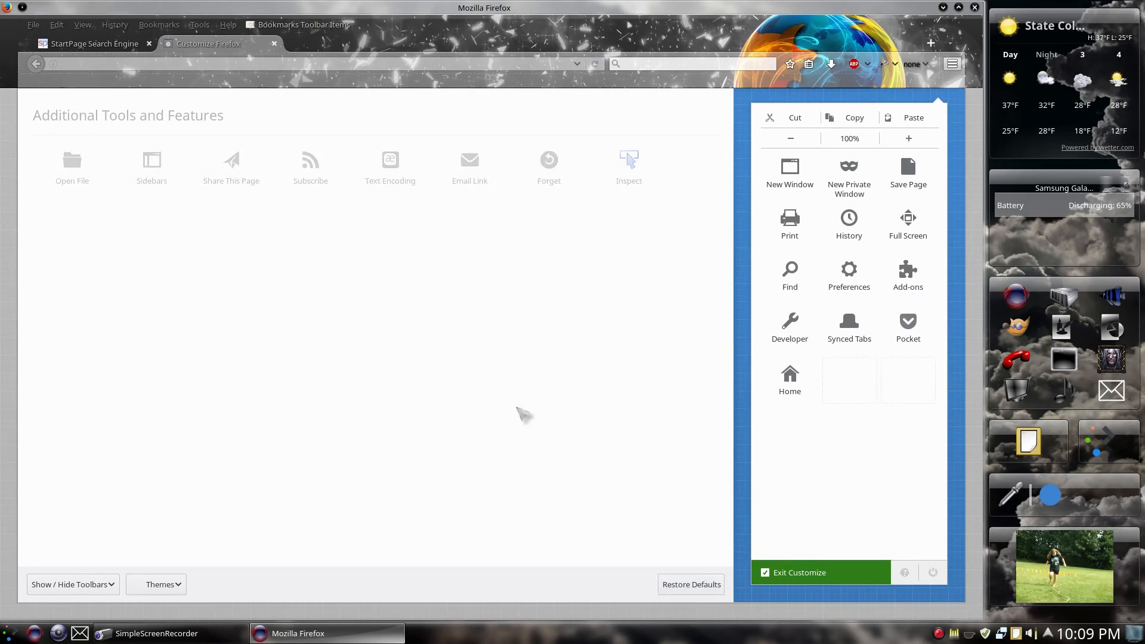
left_click(178, 586)
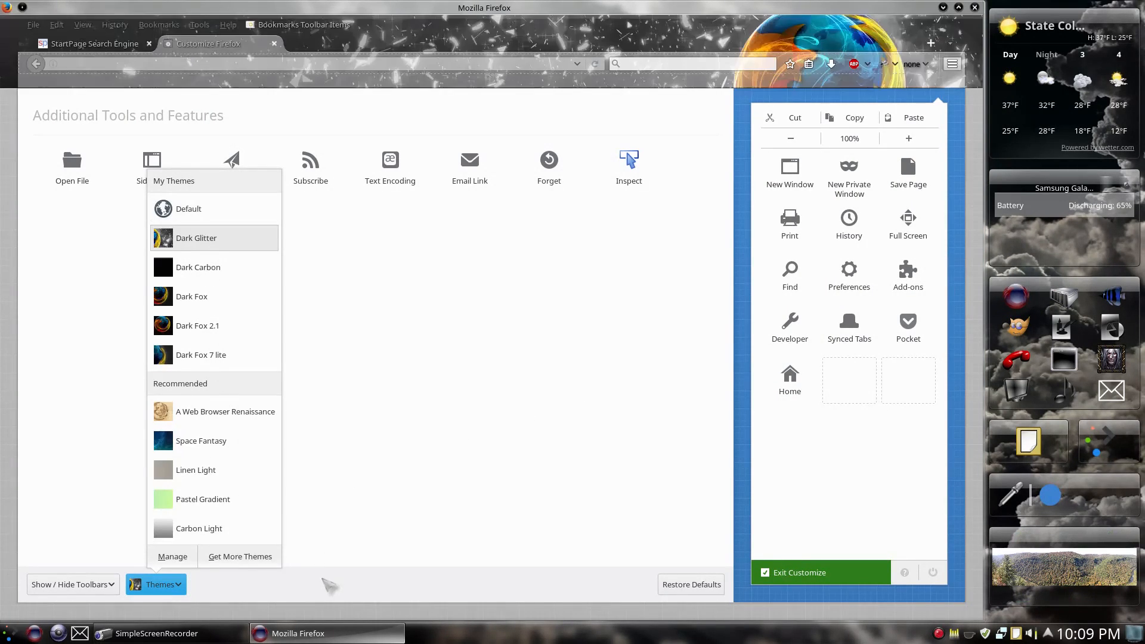
left_click(172, 556)
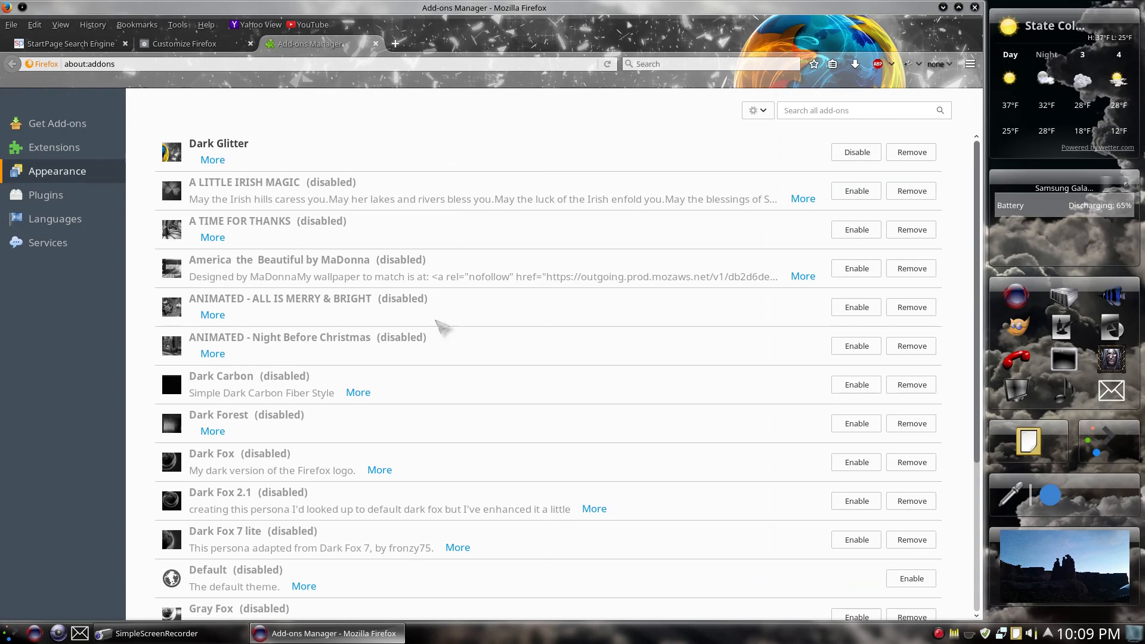
Try out the A LITTLE IRISH MAGIC browser theme, followed by A TIME FOR THANKS
left_click(239, 192)
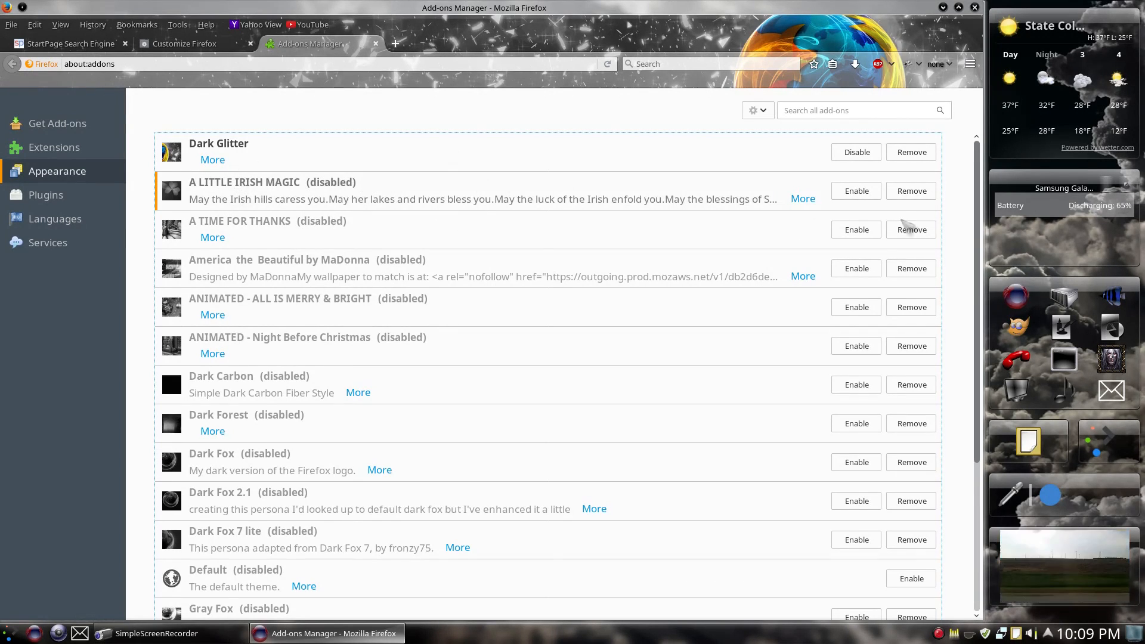
left_click(859, 192)
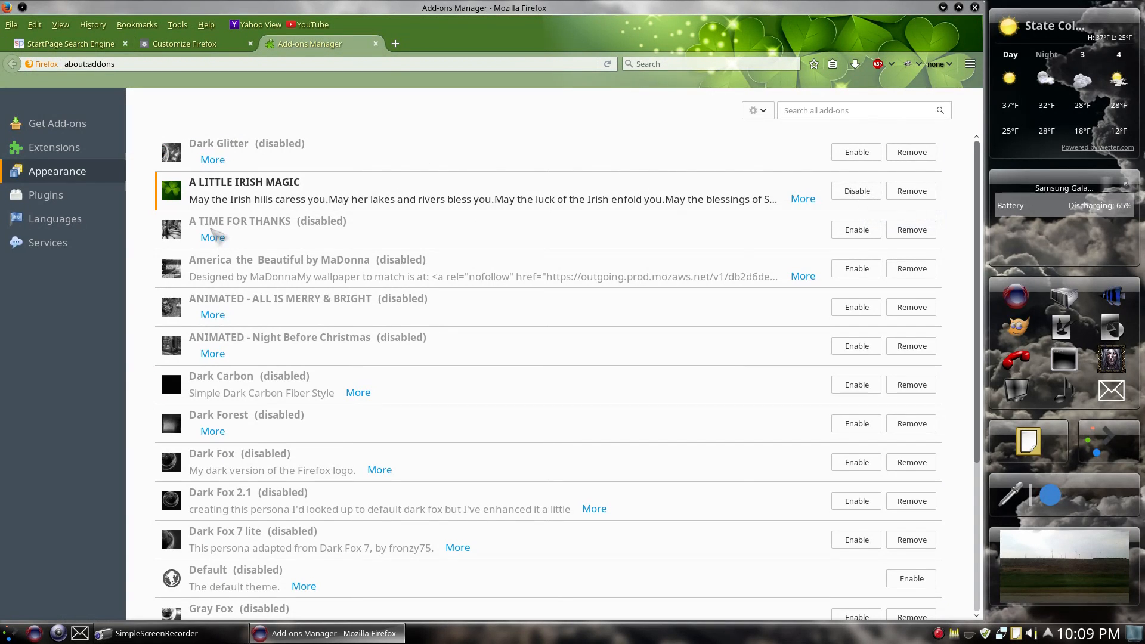
left_click(212, 232)
left_click(847, 229)
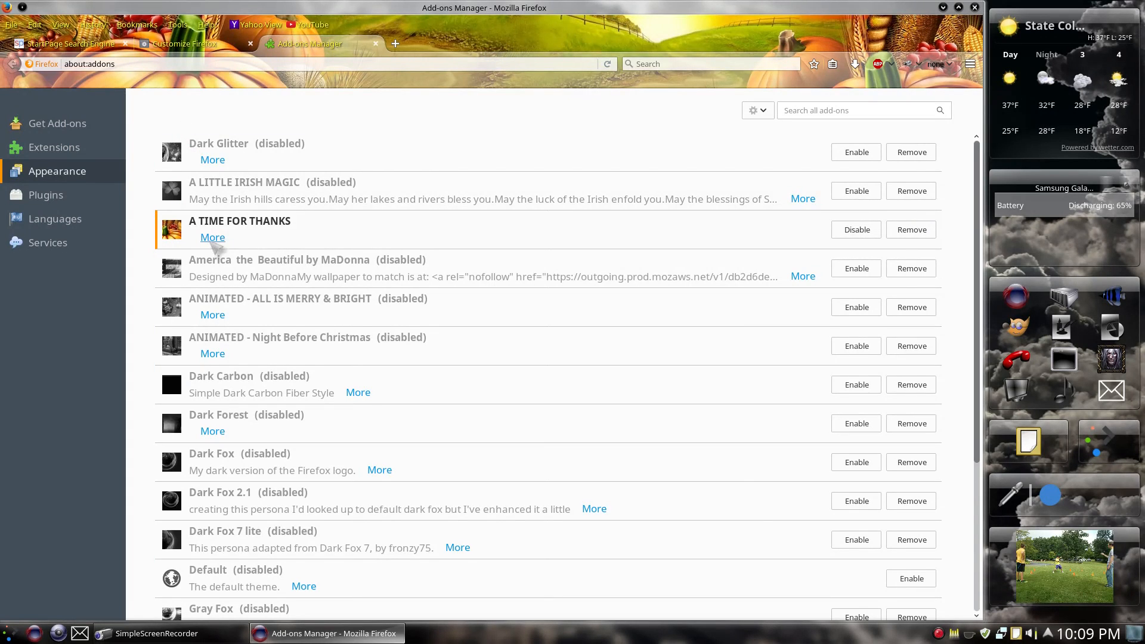
Enable the America the Beautiful theme, followed by ANIMATED - ALL IS MERRY & BRIGHT
left_click(856, 269)
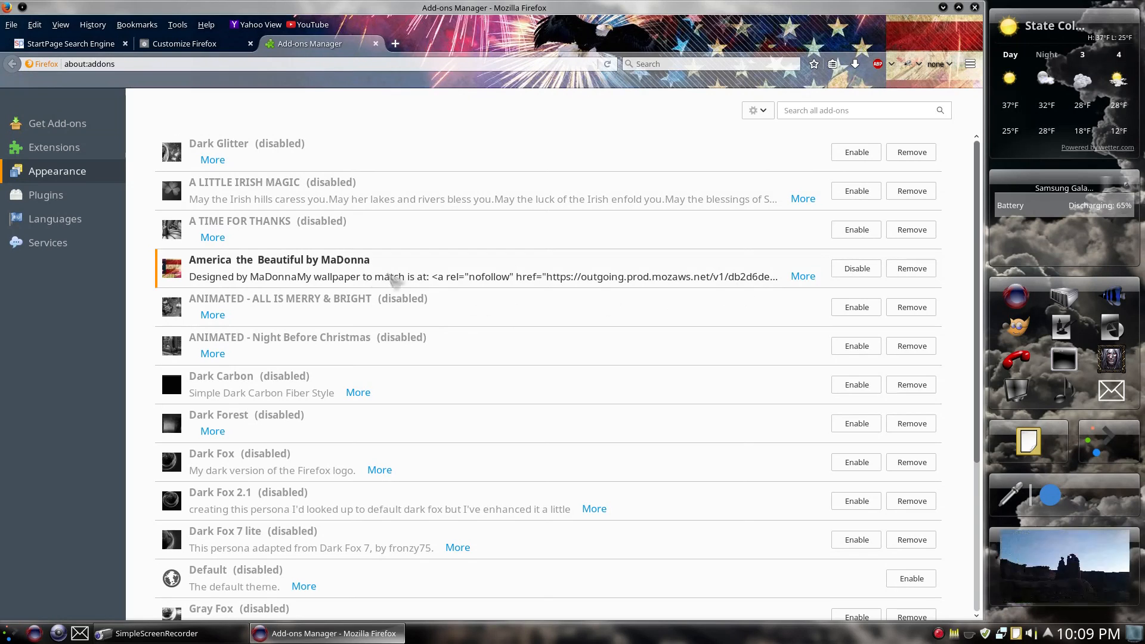
scroll(406, 292, "down", 2)
left_click(360, 248)
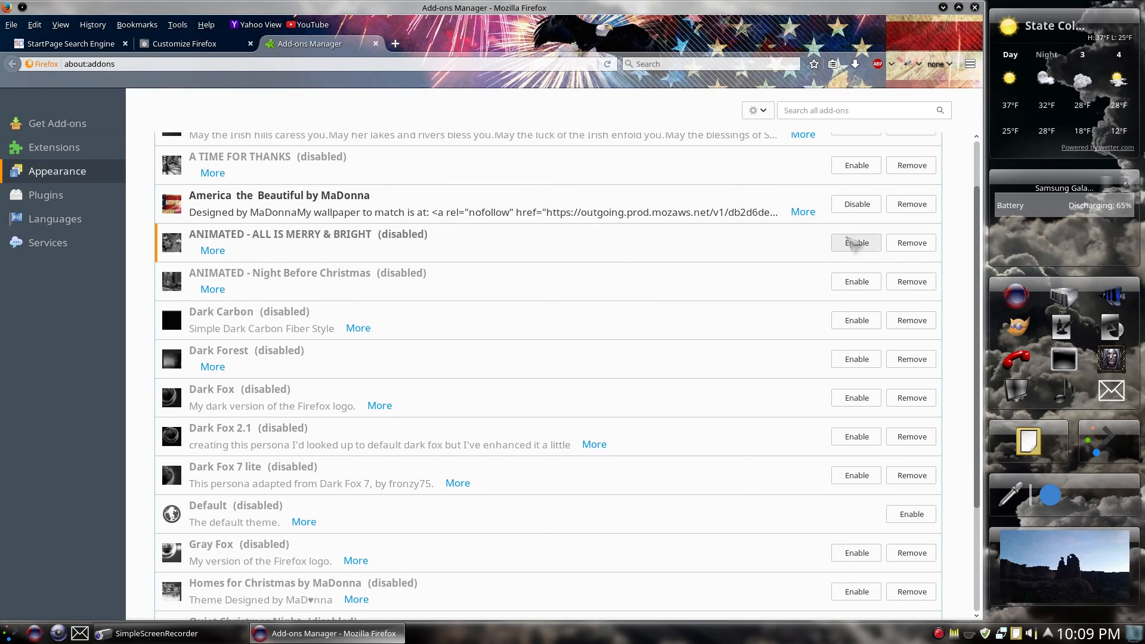
left_click(857, 242)
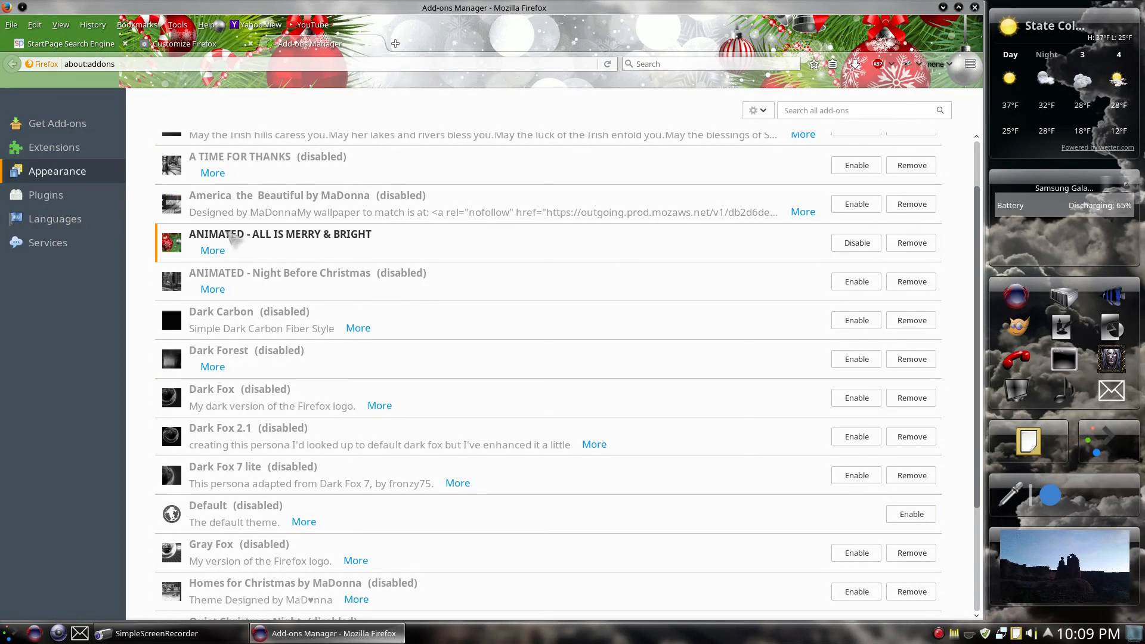
Try out the Gray Fox theme and switch the browser back to the Dark Glitter theme
scroll(387, 370, "down", 5)
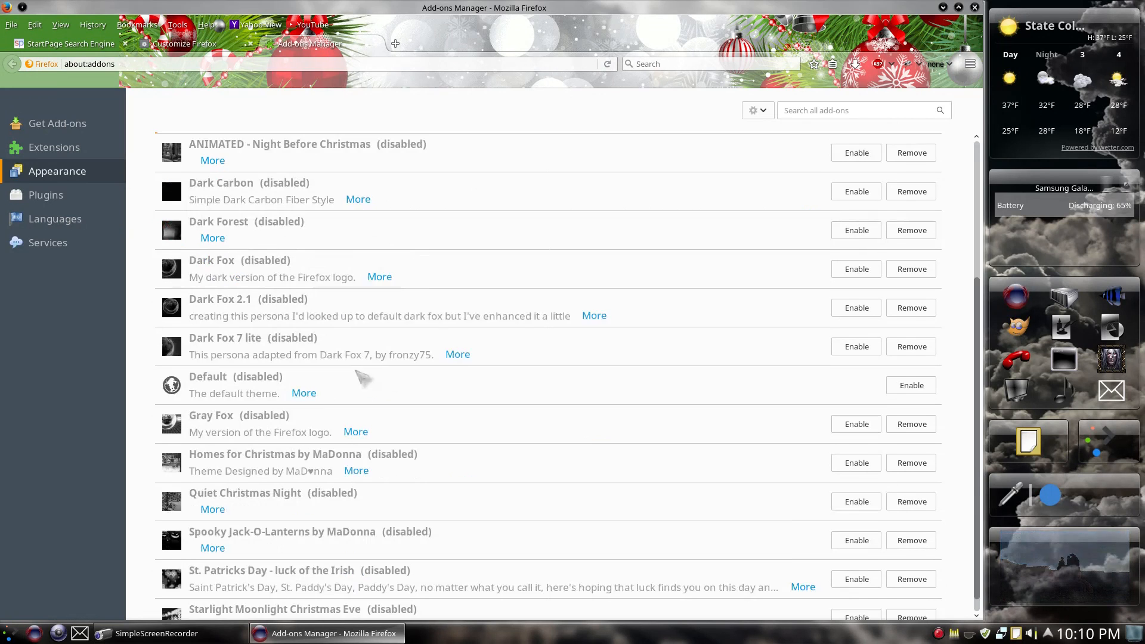
left_click(213, 246)
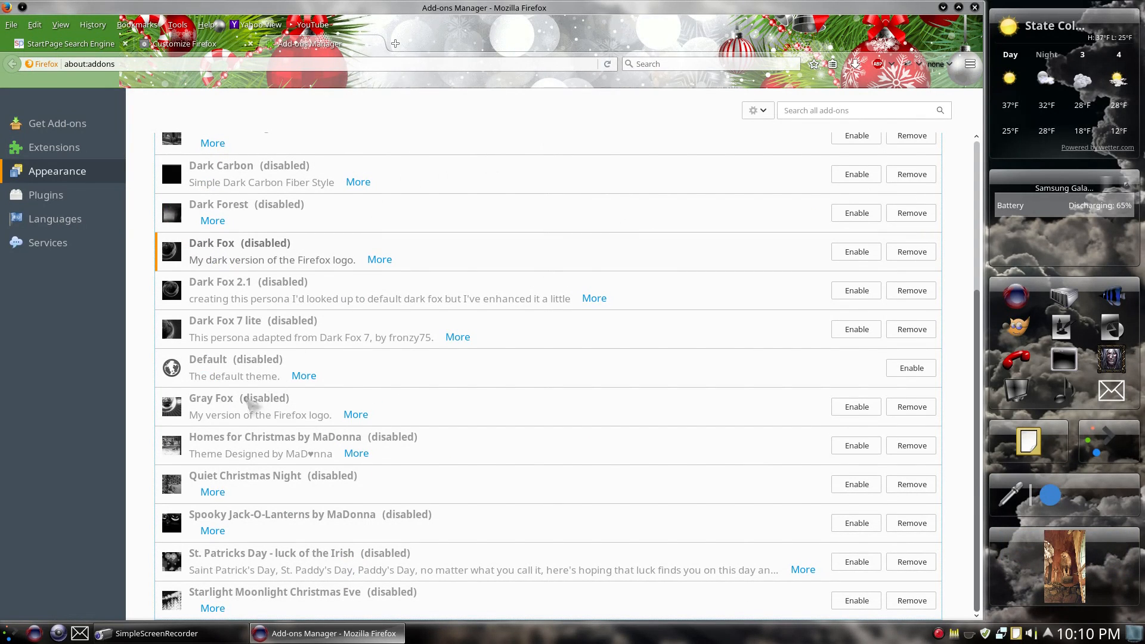
left_click(249, 406)
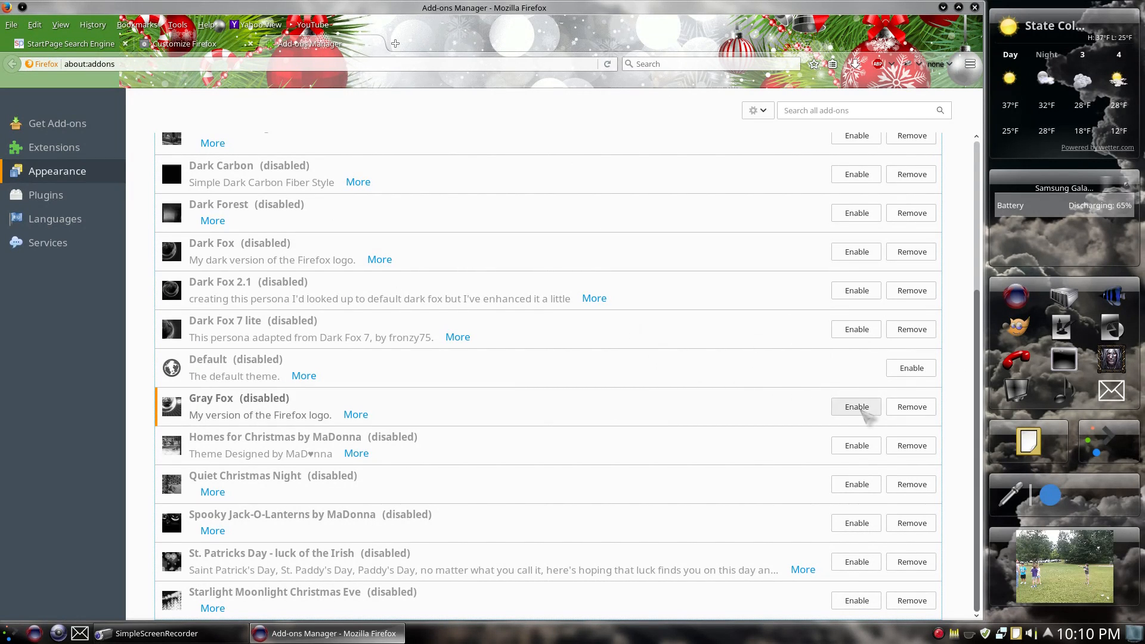
left_click(864, 405)
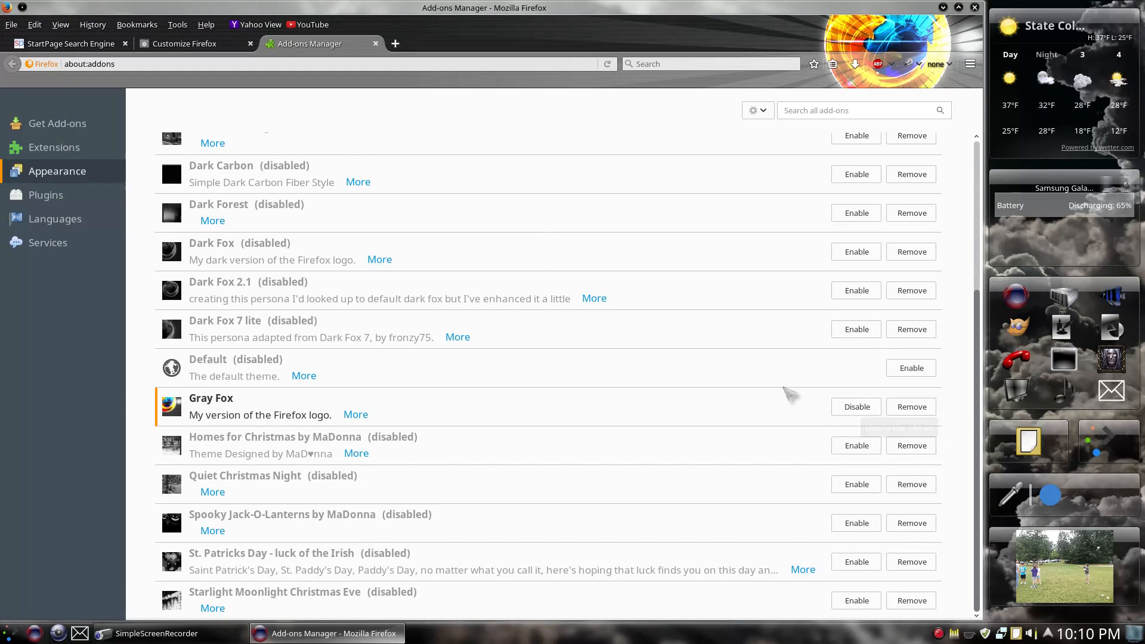
scroll(584, 453, "up", 5)
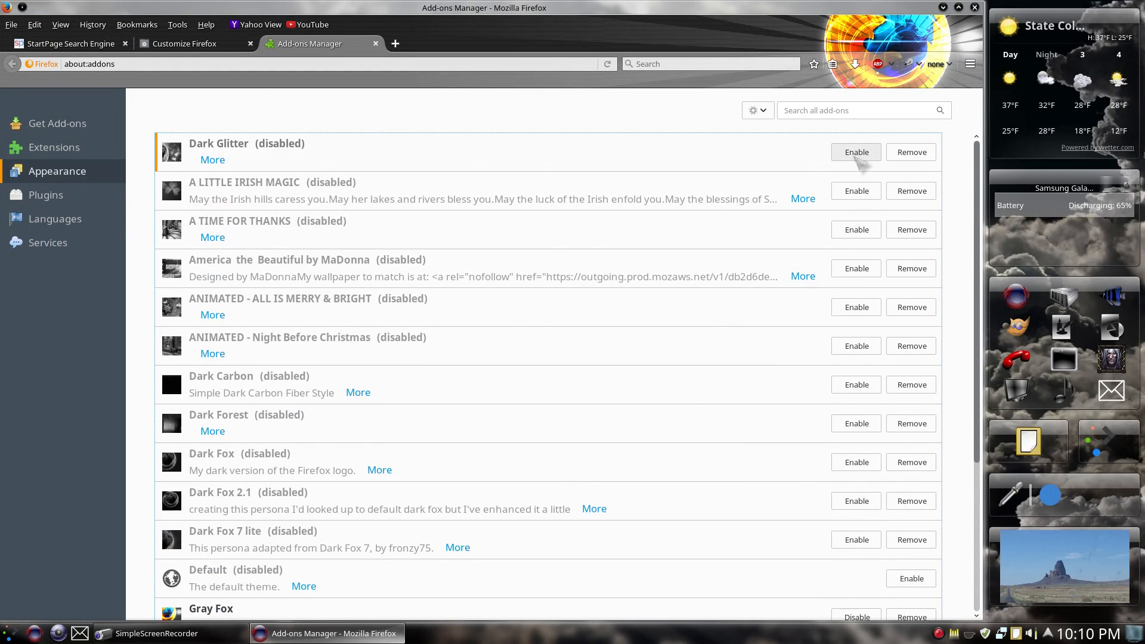
left_click(856, 155)
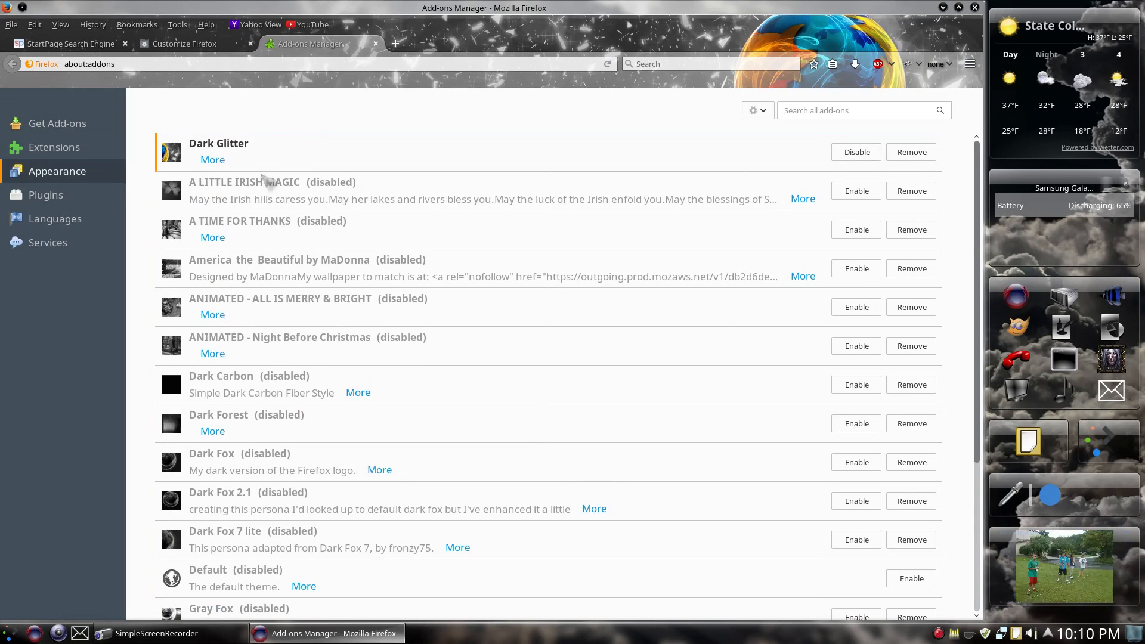
Search the available add-ons for "dark glitter", clear the search, and look through the installed appearance themes again
left_click(815, 111)
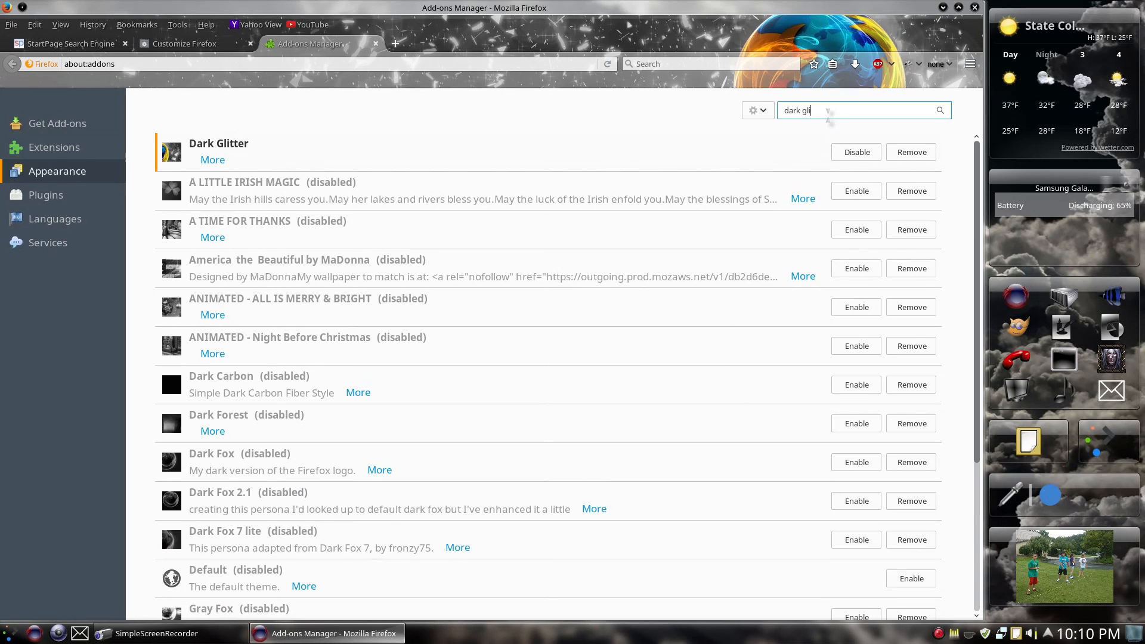
type("dark glitter")
key("Return")
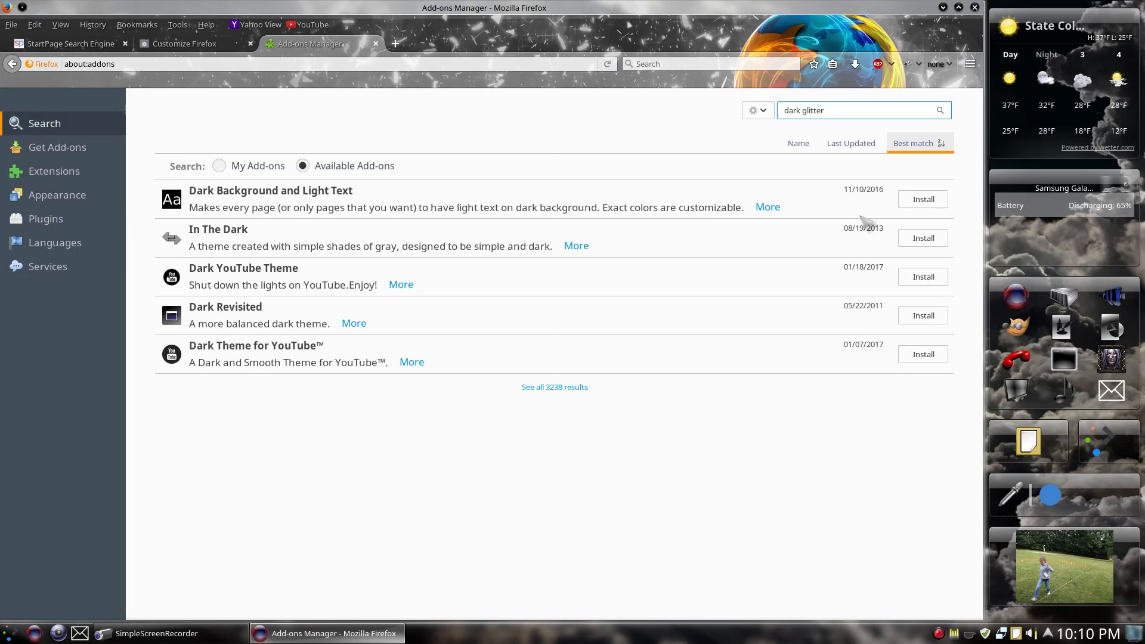
key("ctrl+a")
key("BackSpace")
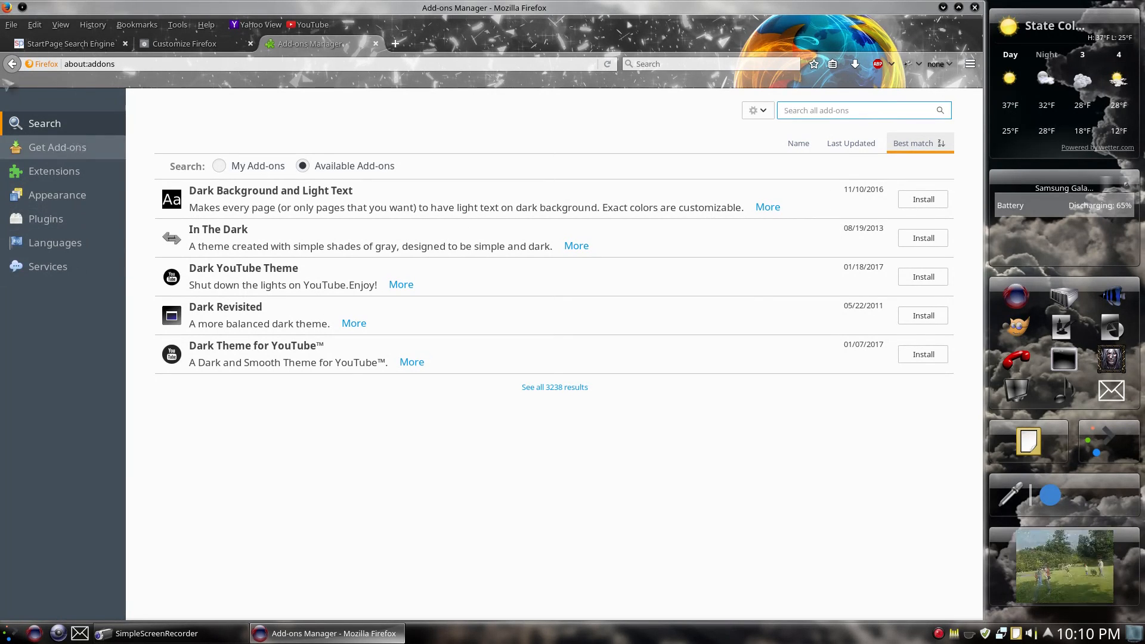
left_click(13, 63)
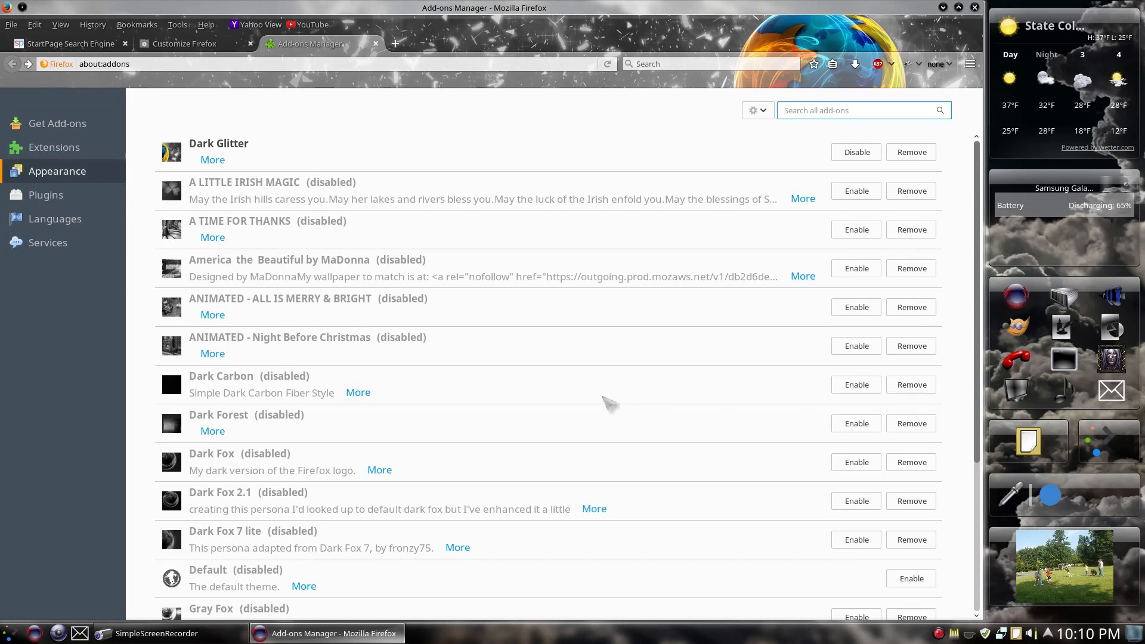
scroll(356, 278, "down", 3)
scroll(382, 299, "down", 1)
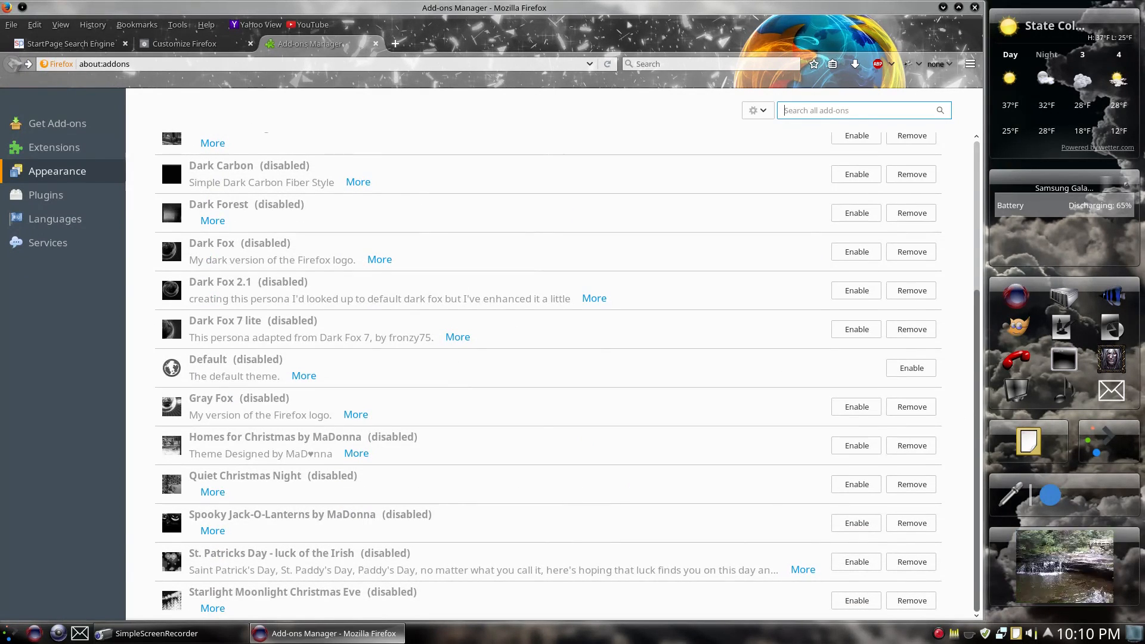
Close the add-ons manager, open the online themes gallery from the customization page, and search it for "dark glitter"
left_click(375, 44)
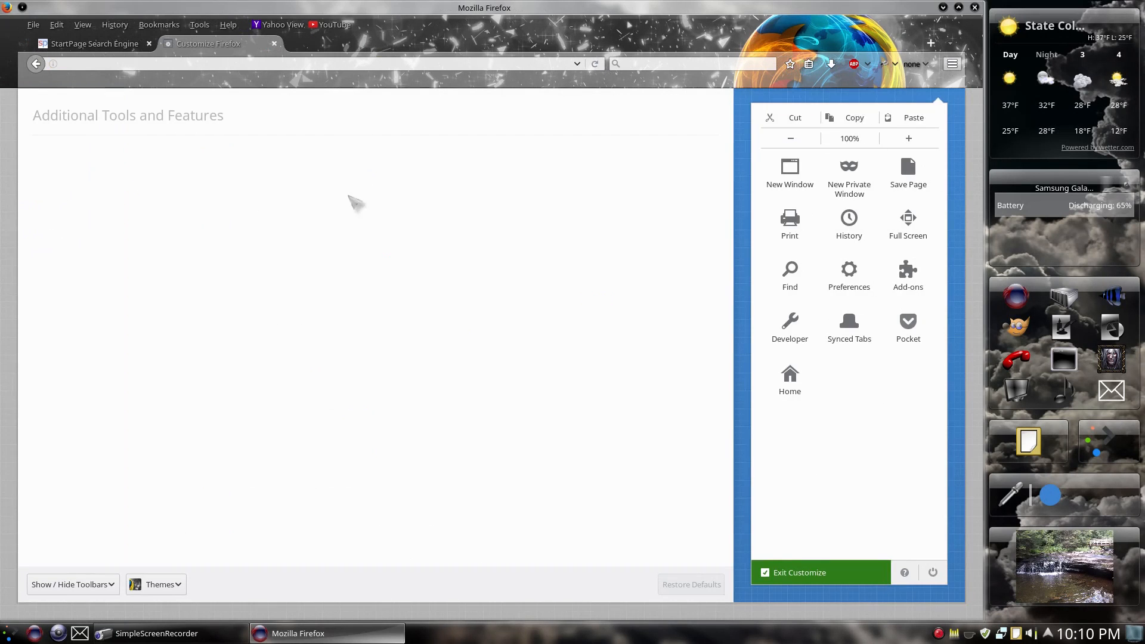
left_click(178, 586)
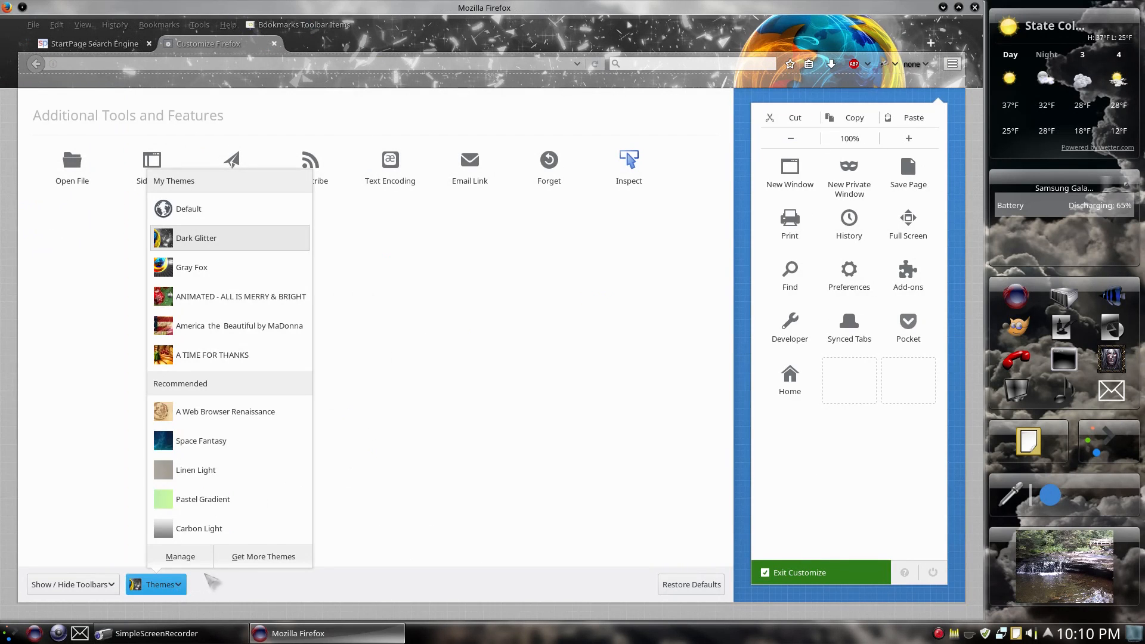
left_click(248, 557)
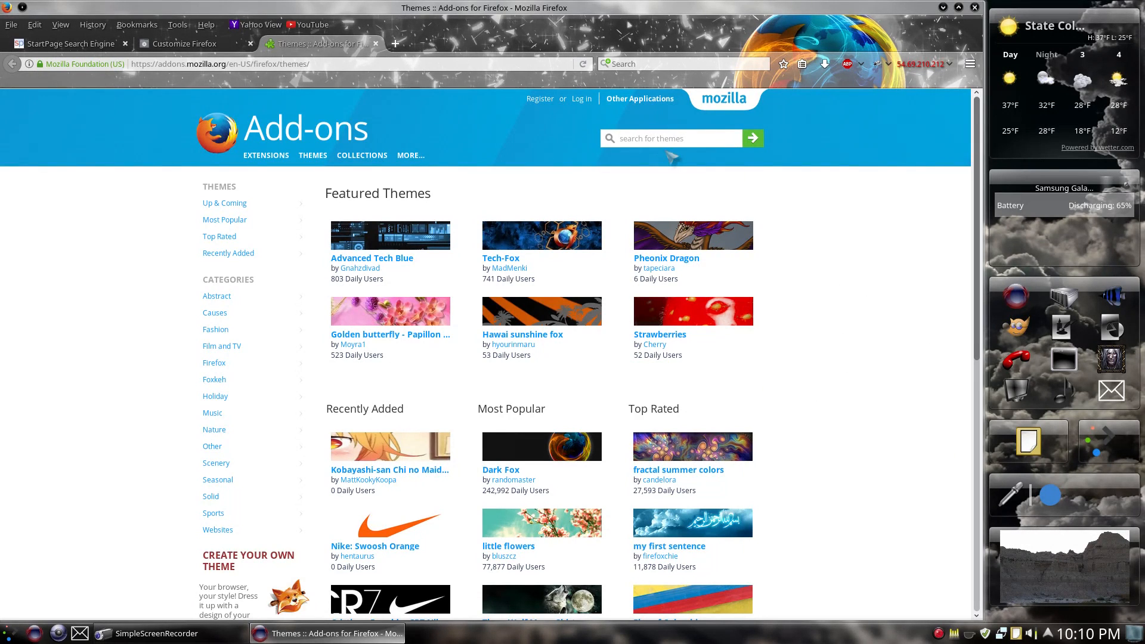
type("dark glitter")
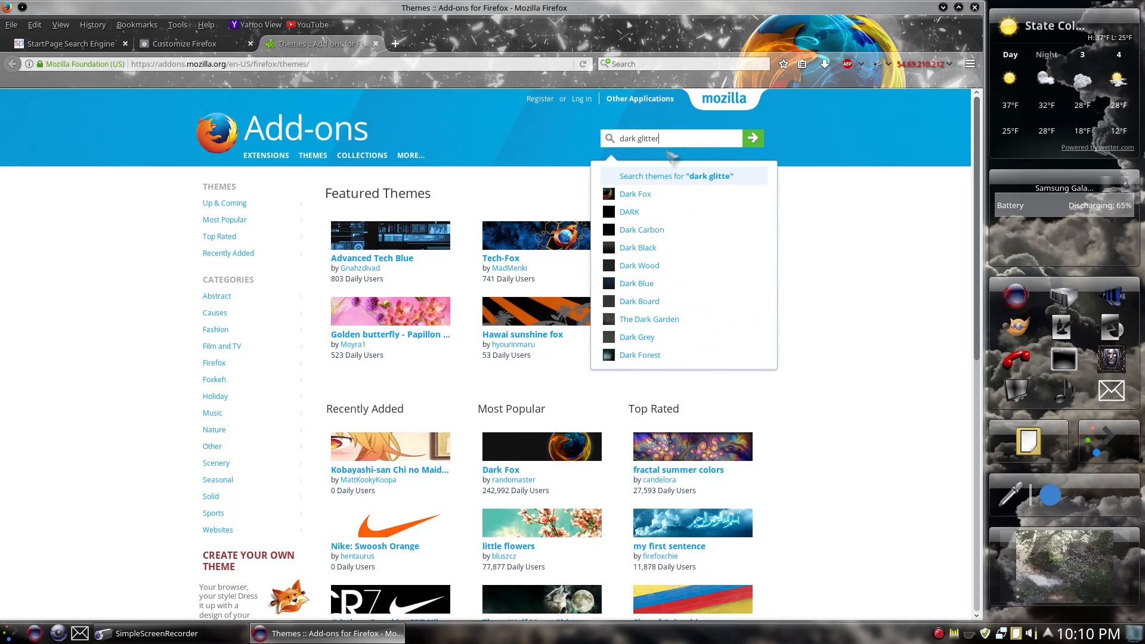
key("Return")
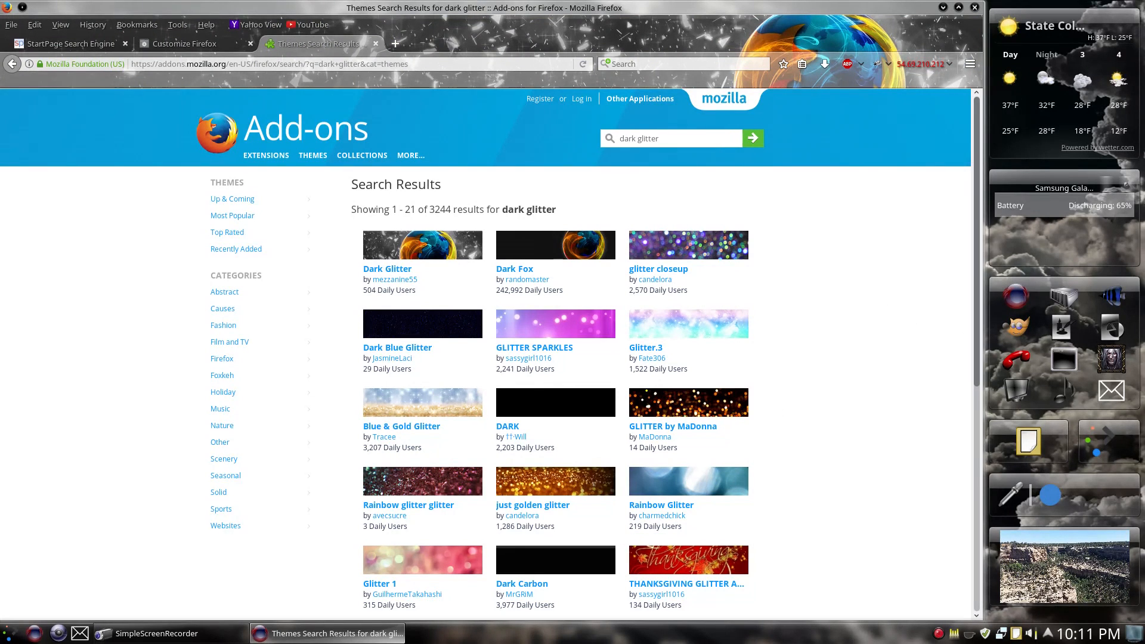
Close the theme search results and the browser customization page, leaving the StartPage tab open
left_click(375, 44)
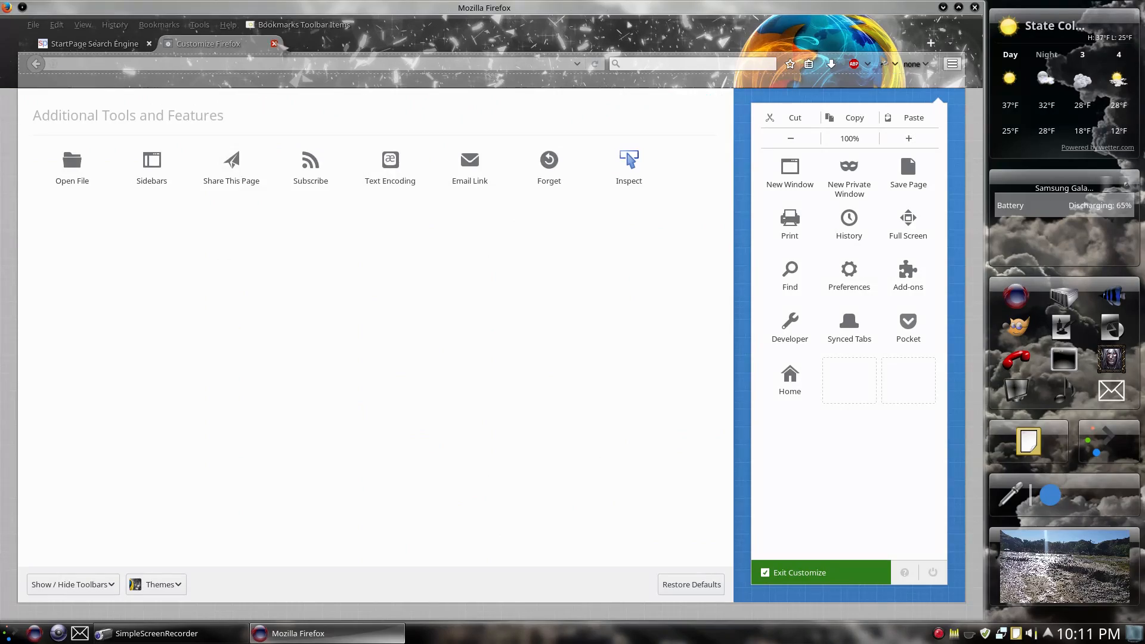
left_click(274, 43)
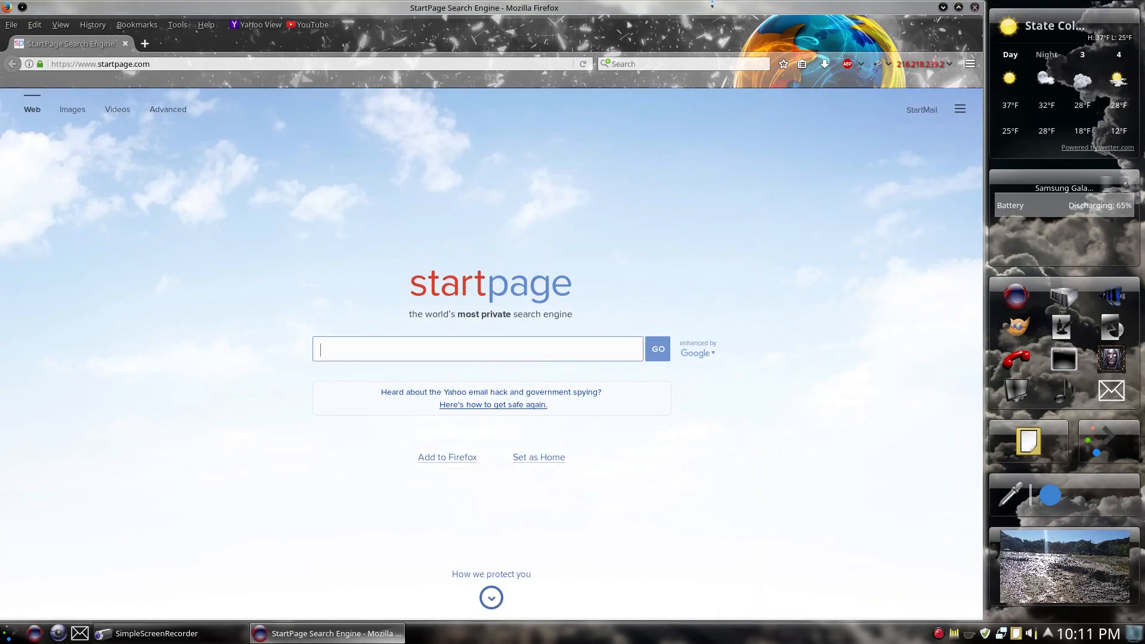
mouse_move(597, 5)
left_mouse_down()
mouse_move(700, 13)
mouse_move(680, 101)
mouse_move(602, 6)
mouse_move(575, 3)
mouse_move(627, 27)
mouse_move(683, 89)
mouse_move(600, 51)
mouse_move(579, 6)
left_mouse_up()
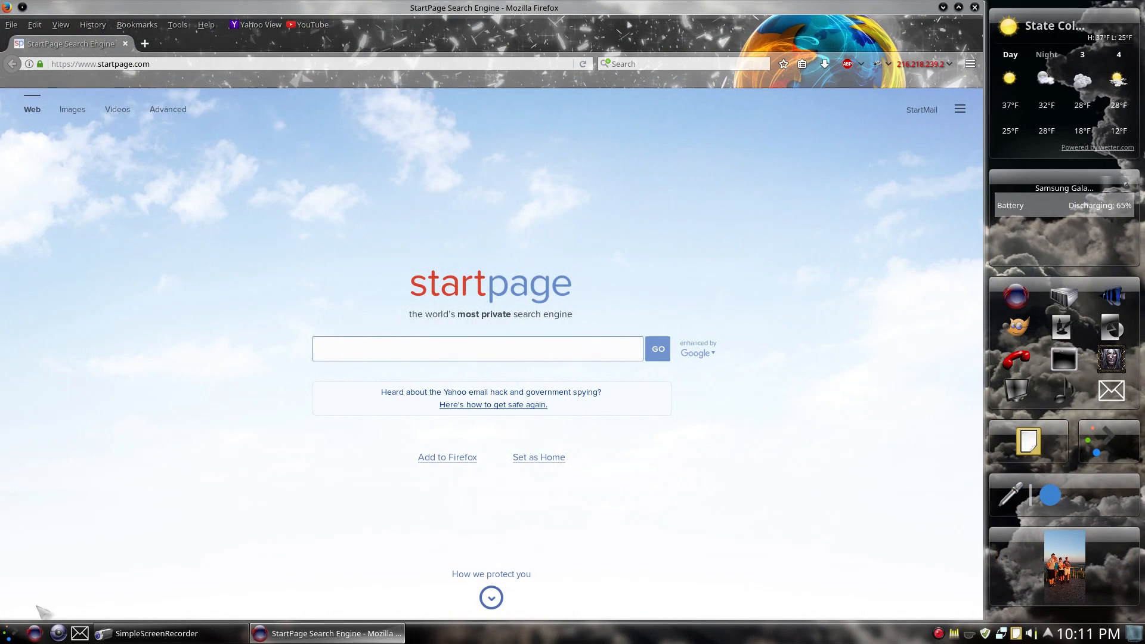
Demonstrate the window effects by switching to SimpleScreenRecorder and back, minimizing and restoring the browser, and closing it
left_click(137, 636)
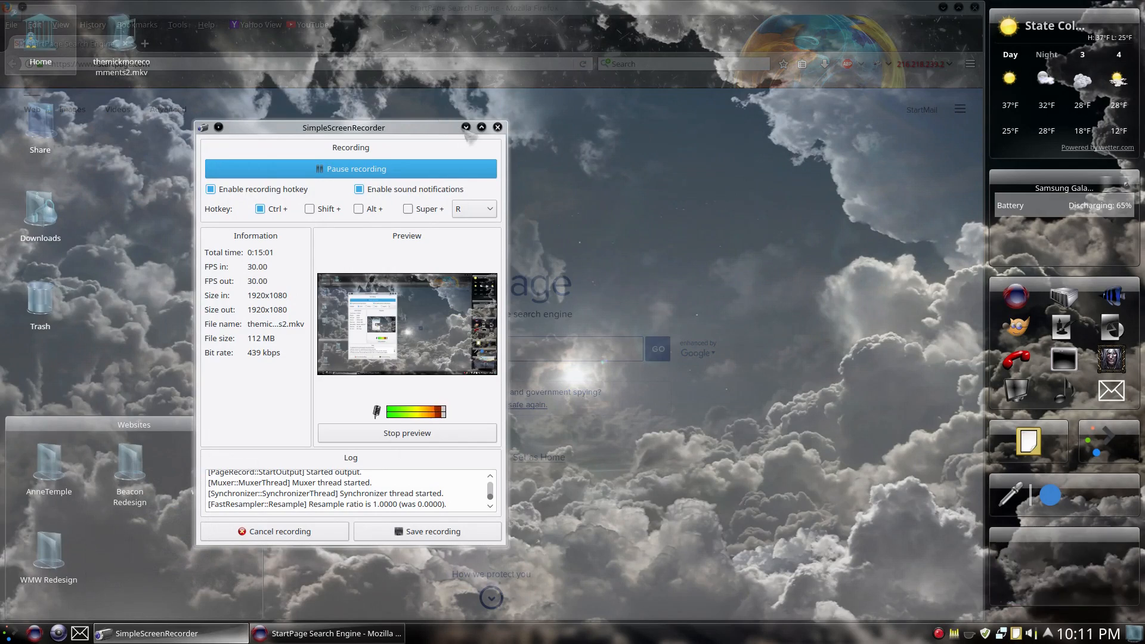
left_click(753, 140)
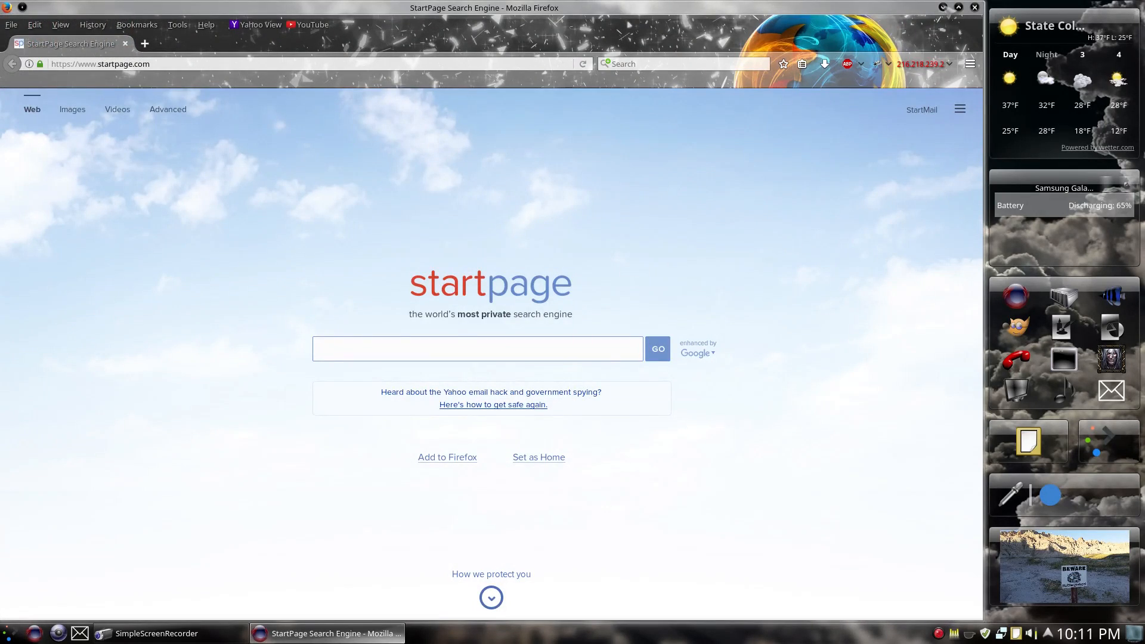
left_click(943, 7)
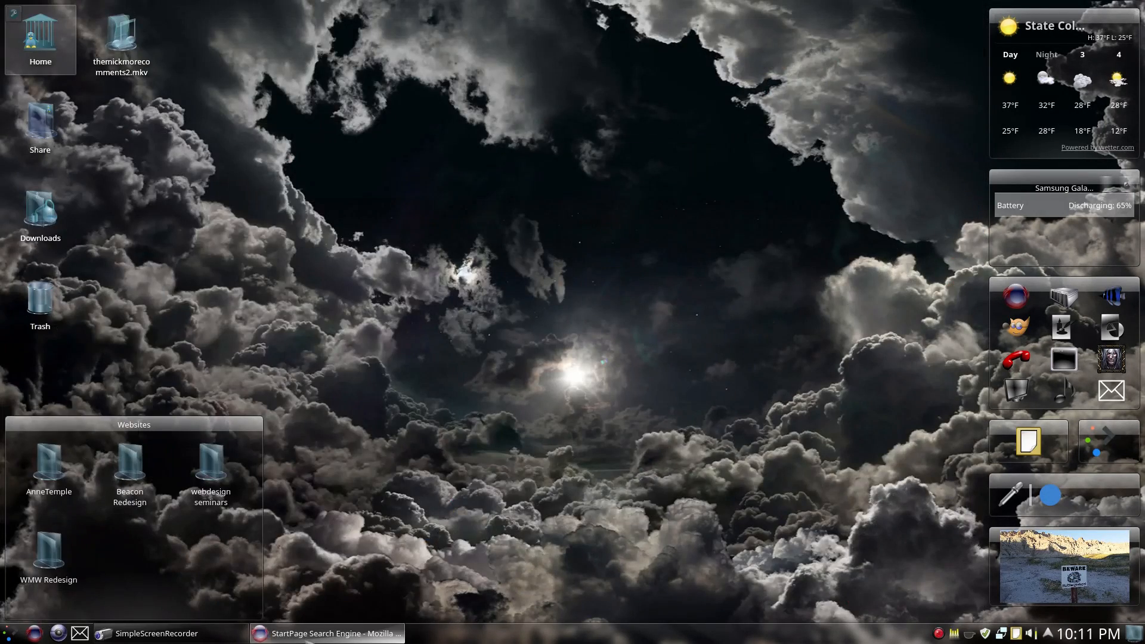
left_click(358, 634)
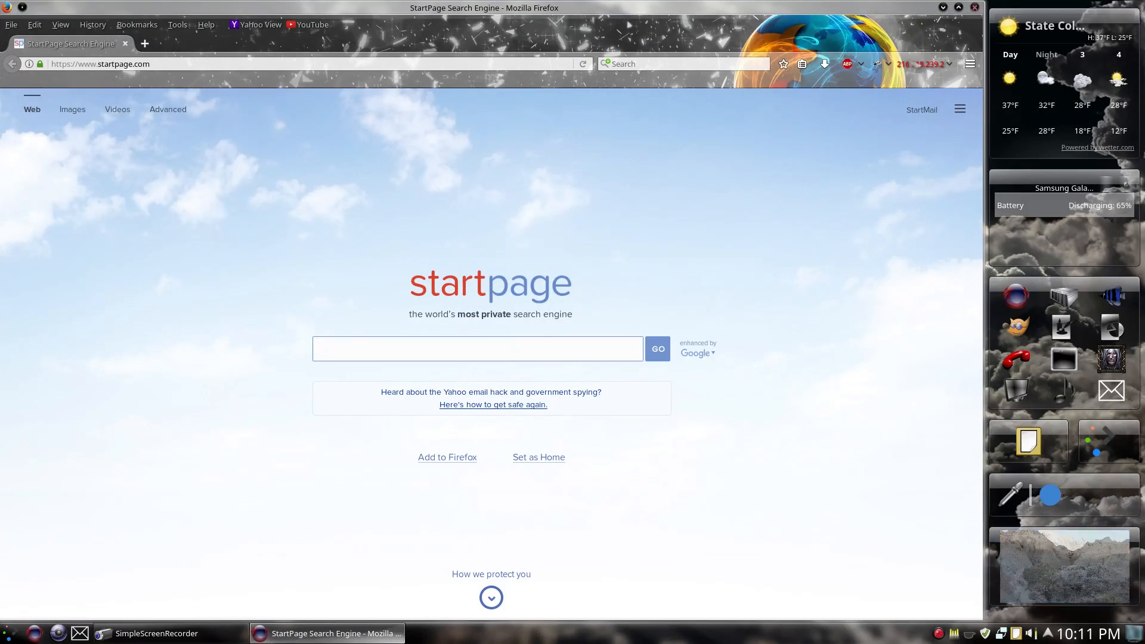
left_click(975, 7)
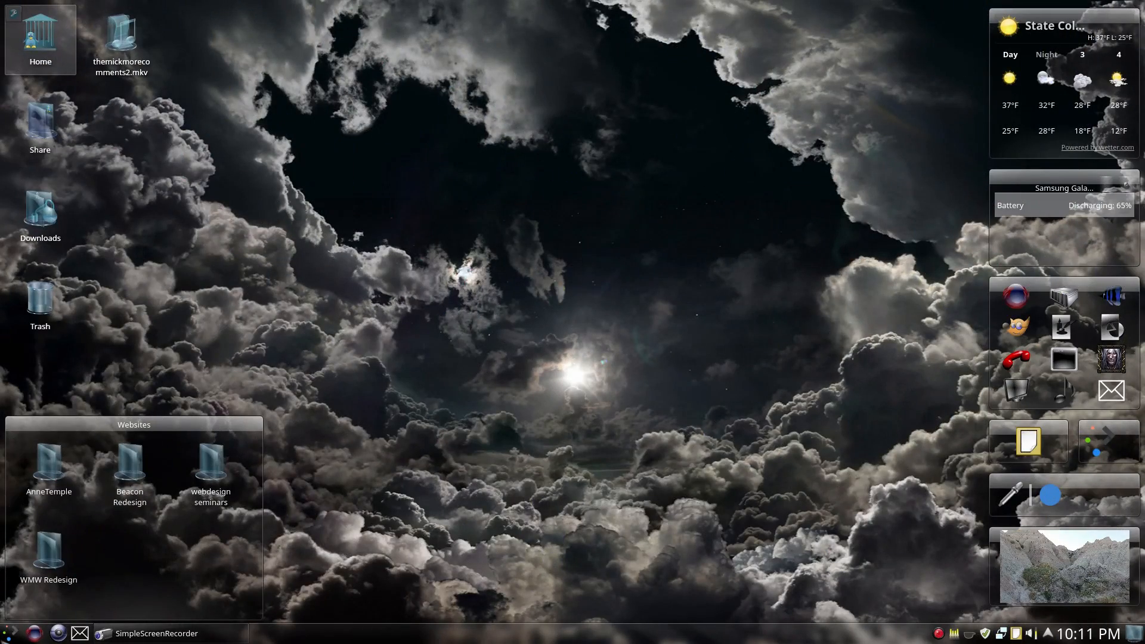
Open Desktop Effects under Desktop Behavior in System Settings and look through the accessibility, appearance and focus effects
left_click(9, 633)
left_click(103, 343)
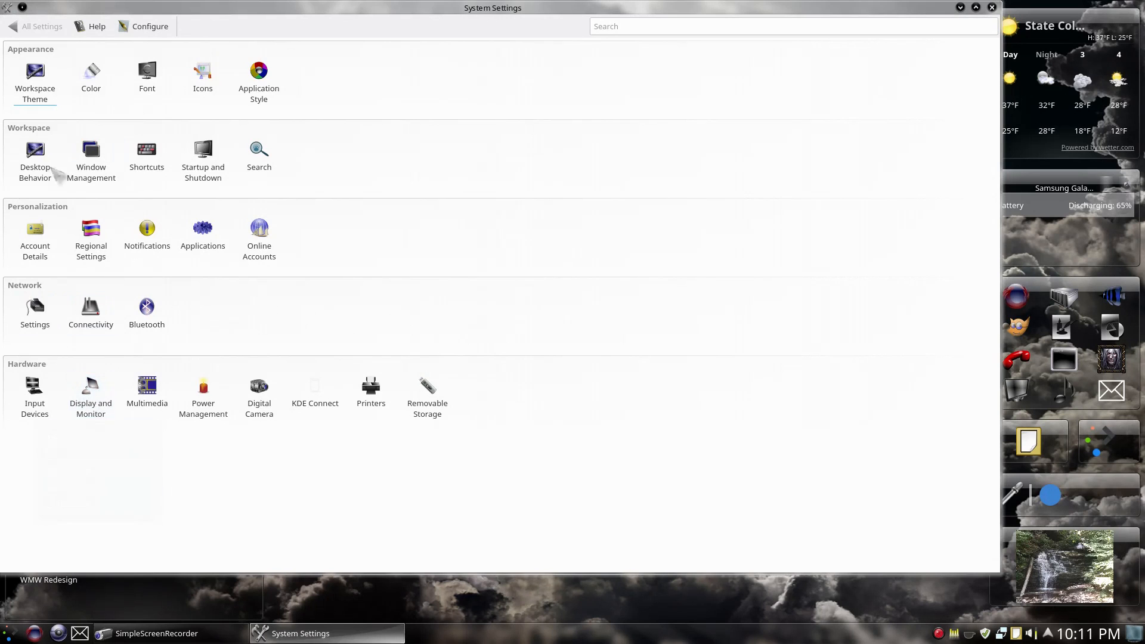
left_click(34, 168)
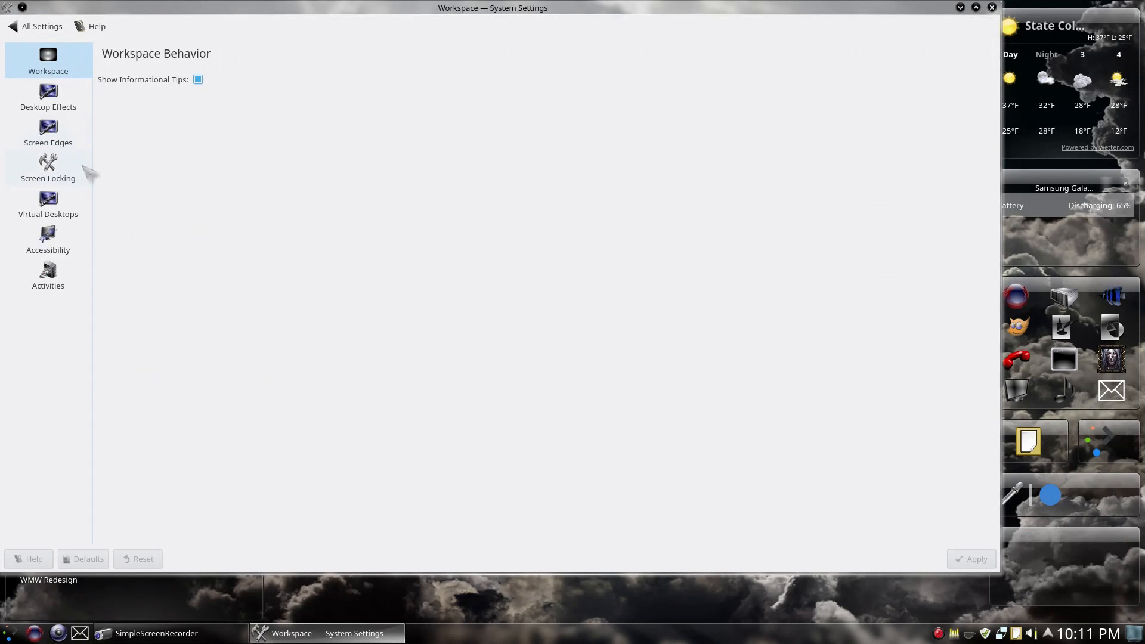
left_click(59, 105)
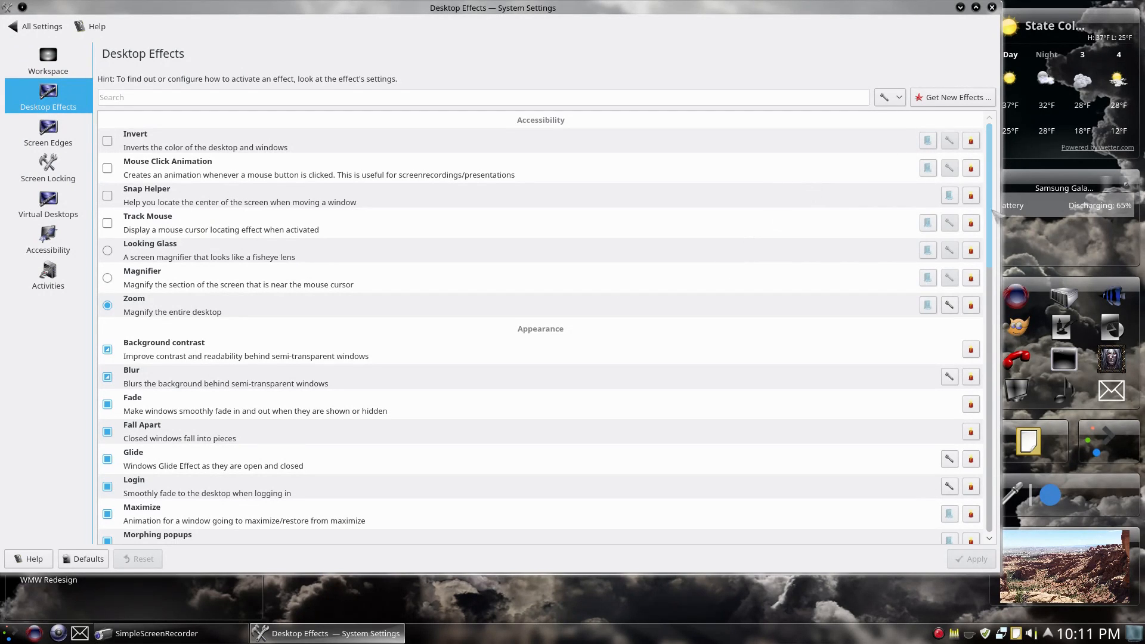
scroll(540, 328, "down", 3)
scroll(595, 184, "down", 2)
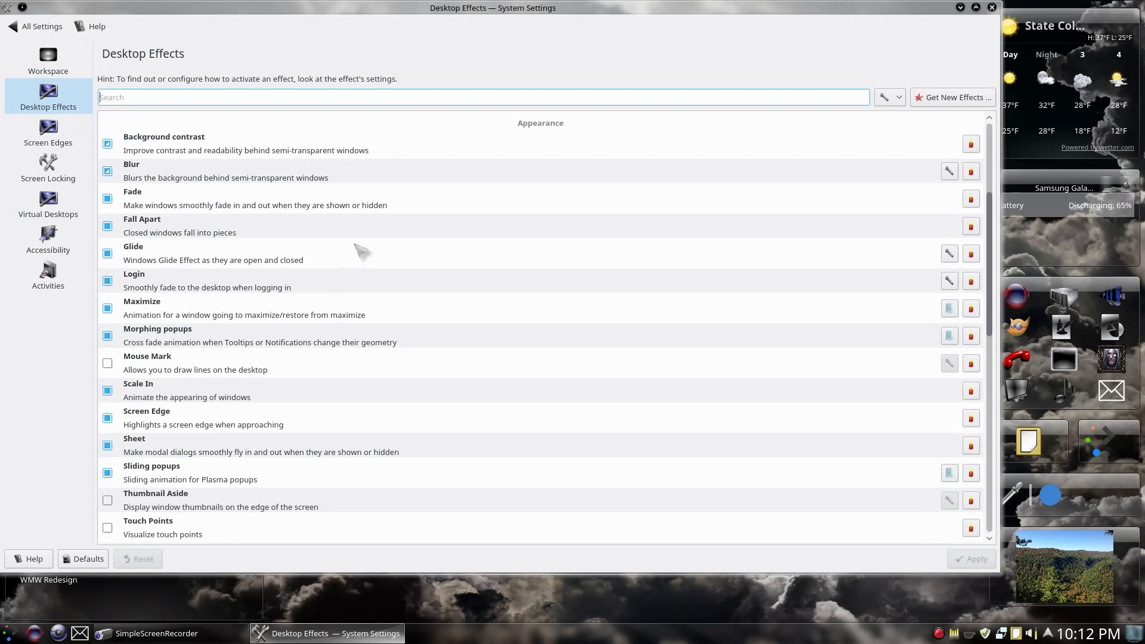
scroll(260, 344, "down", 1)
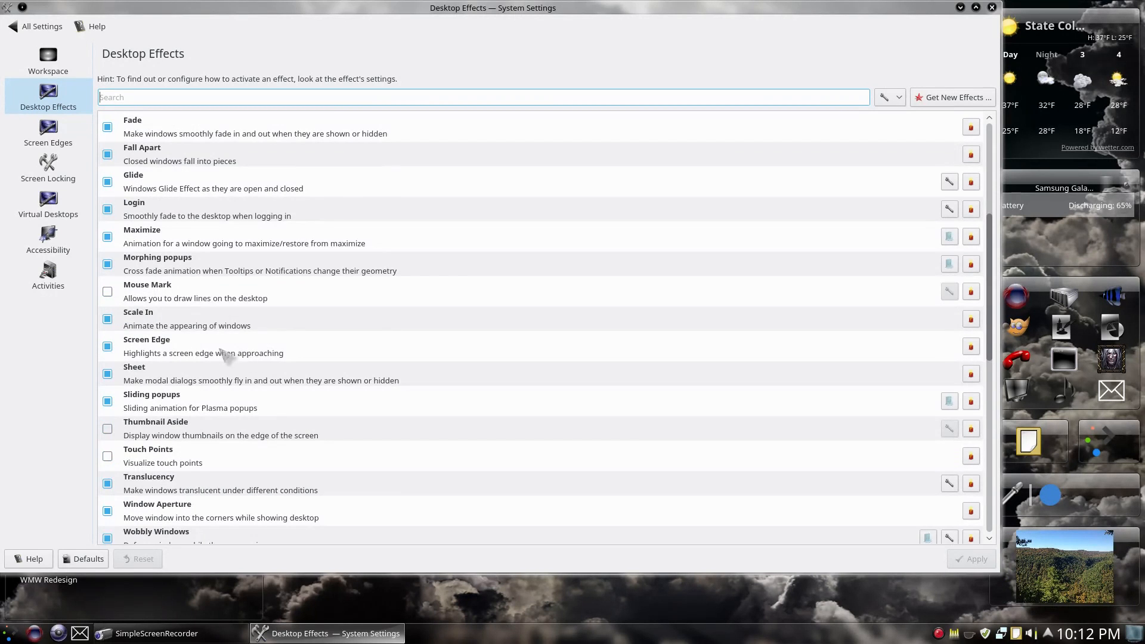
scroll(225, 356, "down", 4)
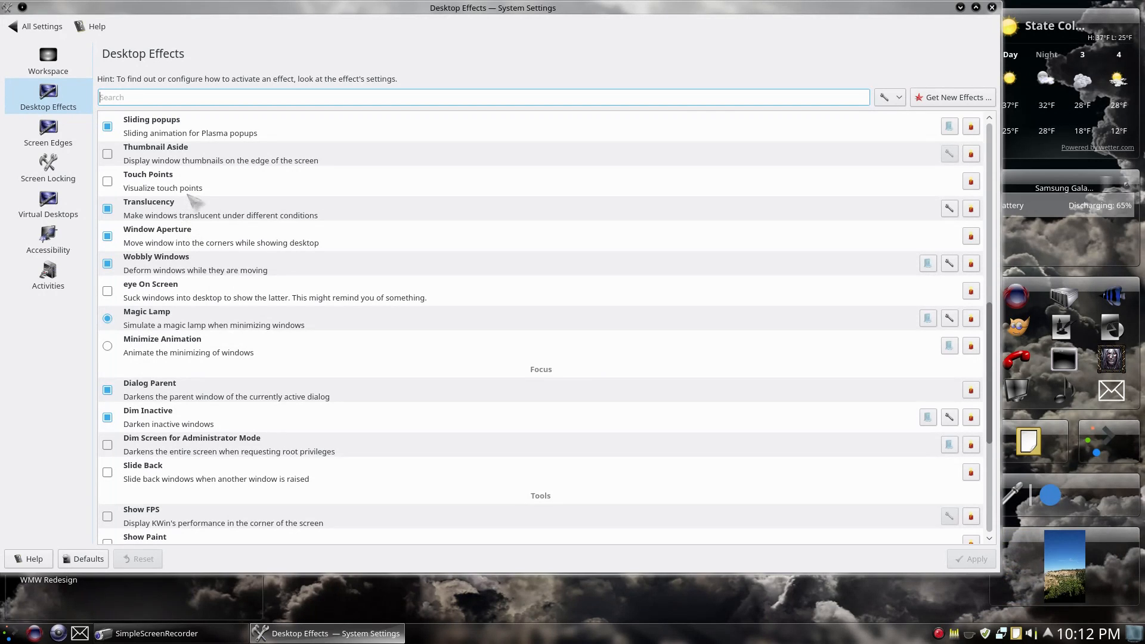
scroll(207, 230, "down", 1)
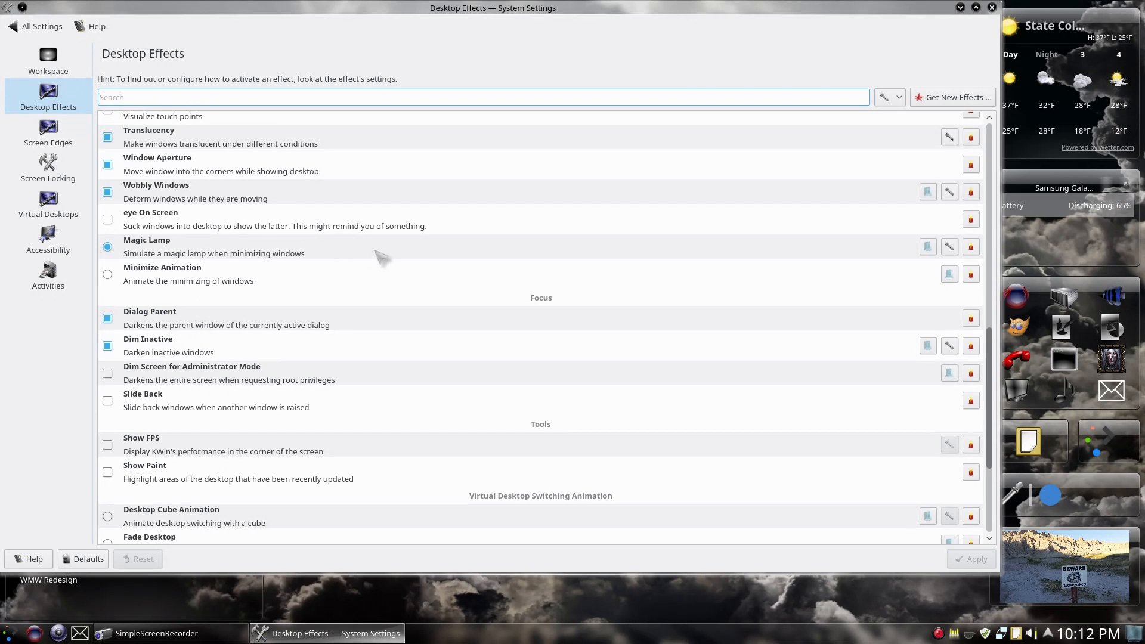
scroll(277, 260, "up", 1)
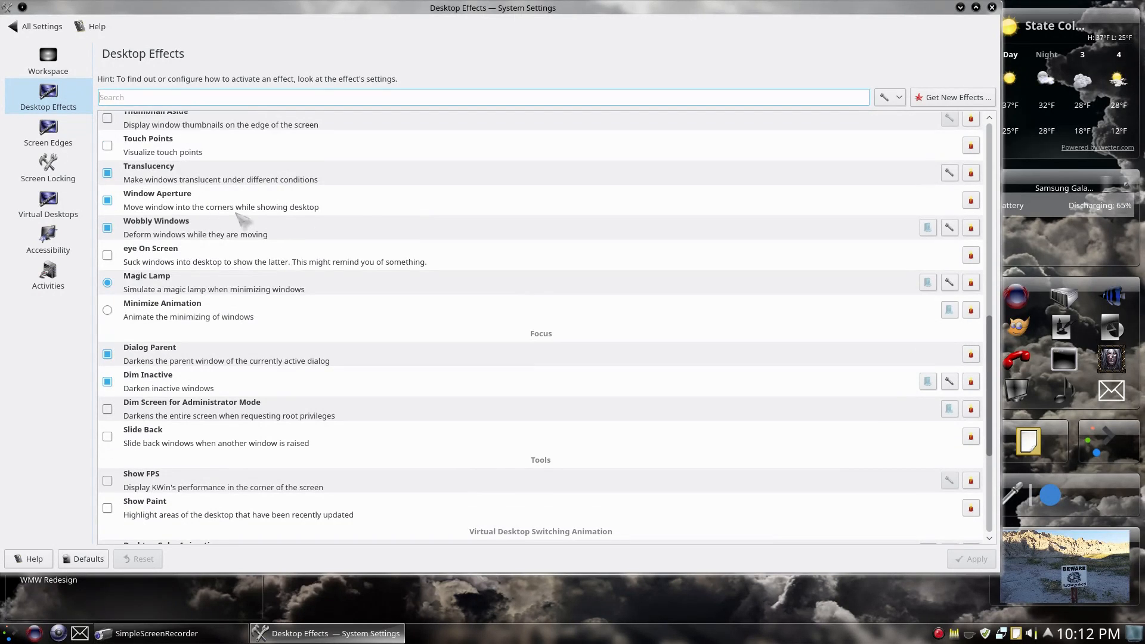
Adjust the inactive-window transparency slightly in the Translucency effect's settings and apply it
left_click(235, 179)
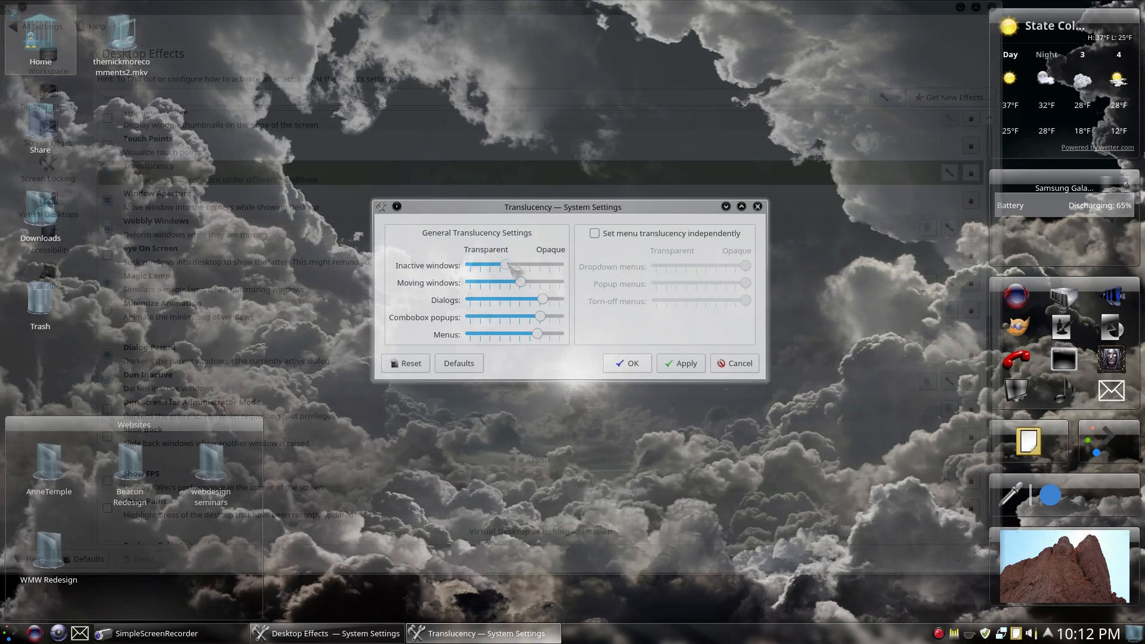
left_click(684, 366)
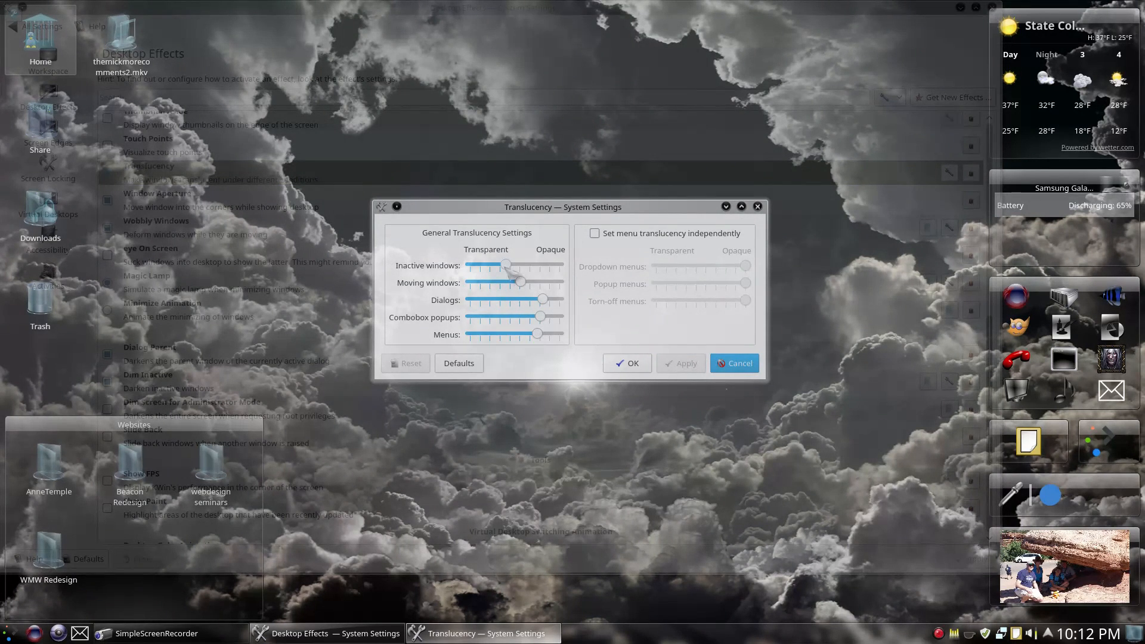
left_click(626, 362)
Look through the remaining desktop effects and browse the downloadable ones in the add-on installer
scroll(347, 285, "down", 5)
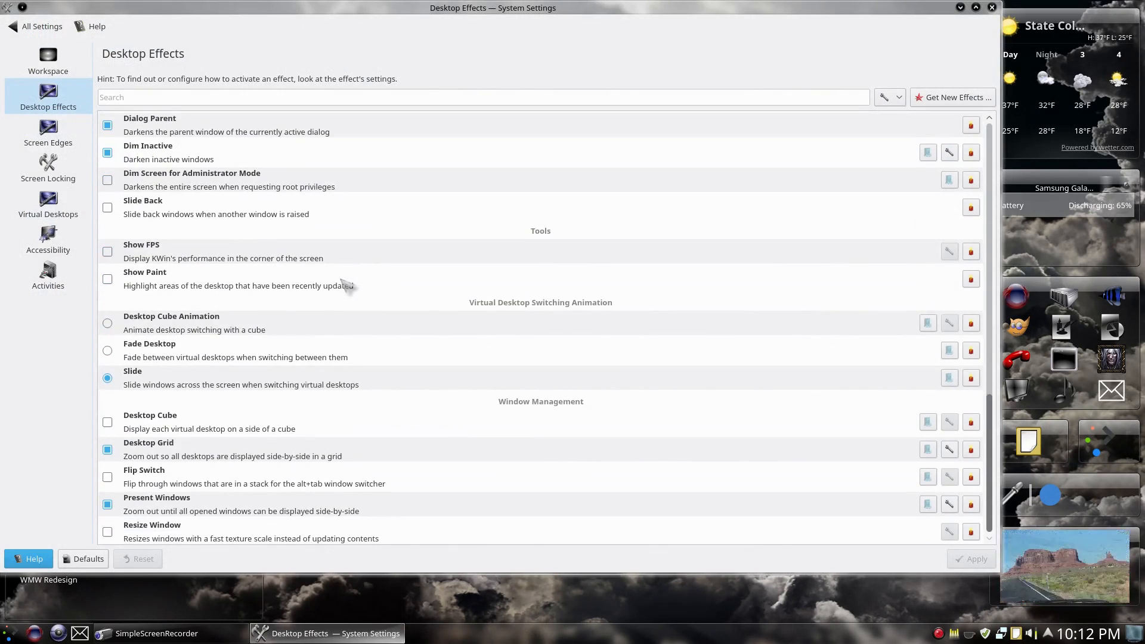
scroll(370, 301, "up", 10)
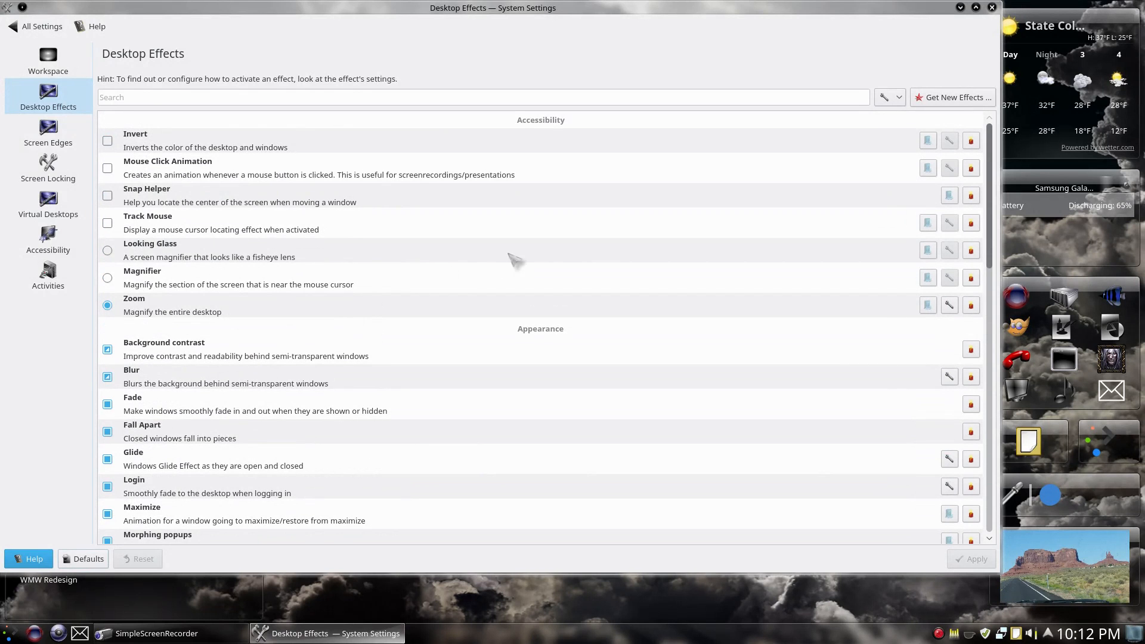
left_click(952, 100)
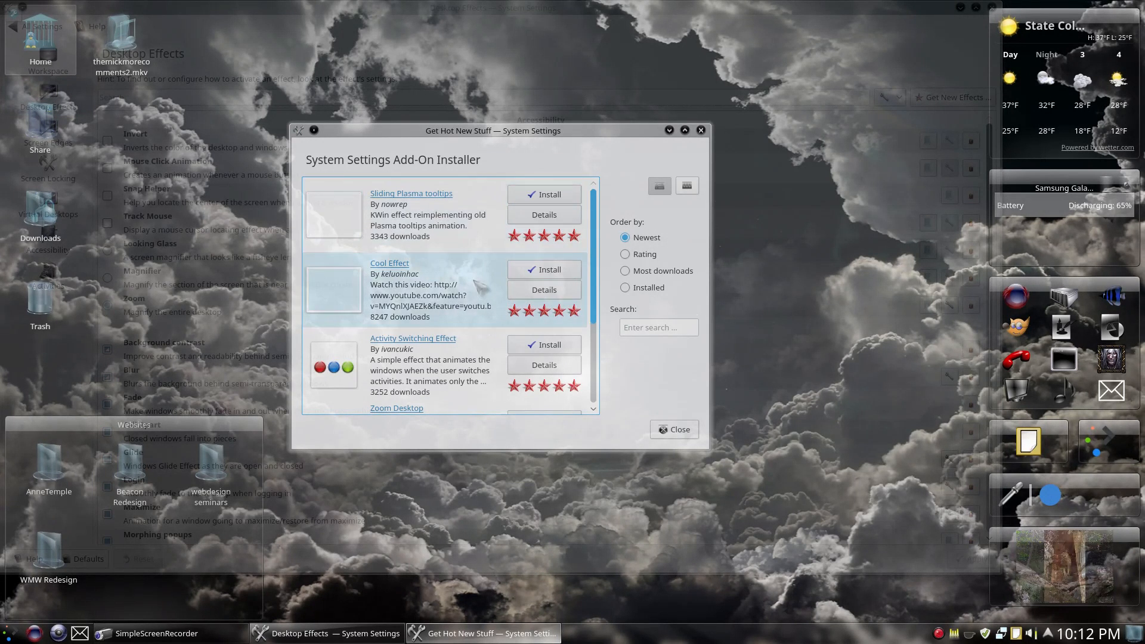
scroll(444, 256, "down", 2)
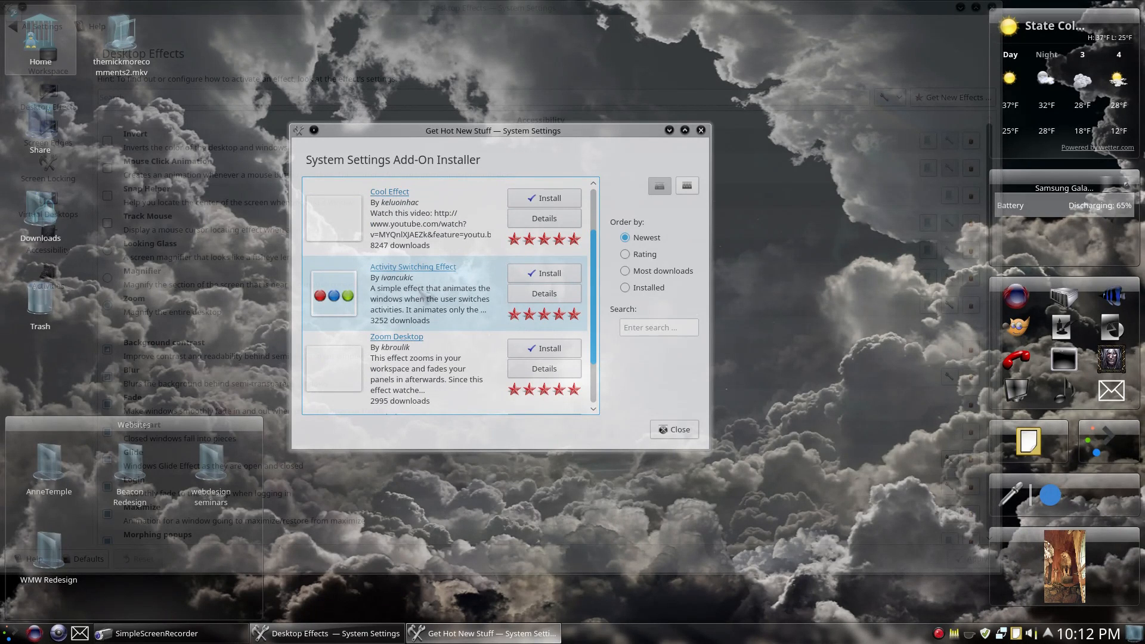
scroll(410, 308, "down", 1)
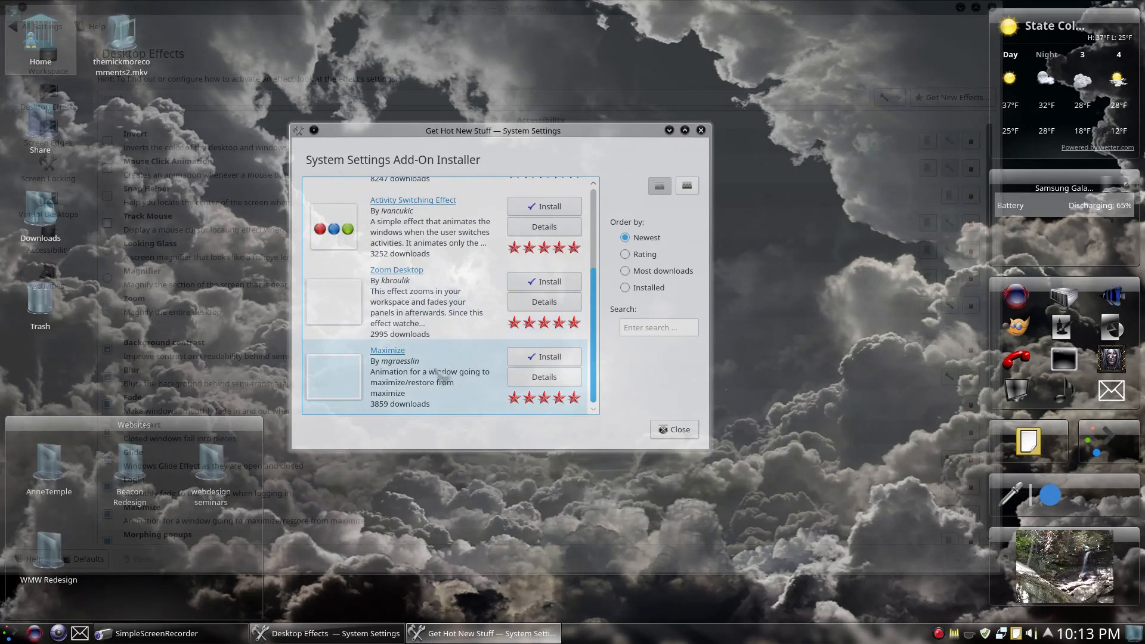
left_click(701, 130)
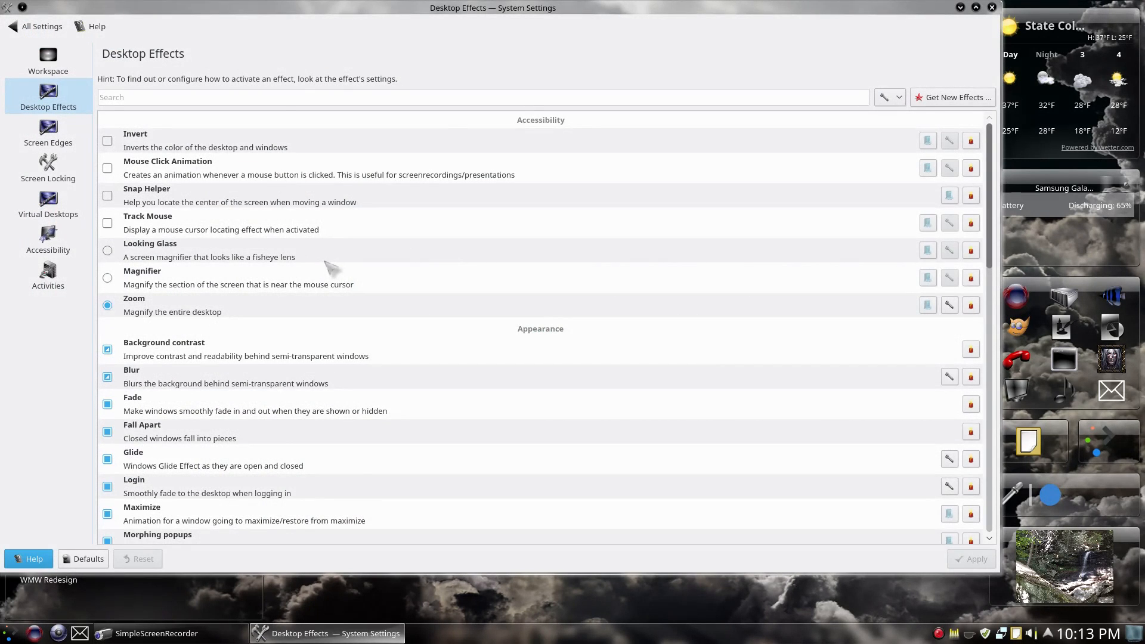
Review the effects list again, check the Screen Edges and Workspace pages, and close System Settings from Desktop Effects
scroll(332, 267, "down", 5)
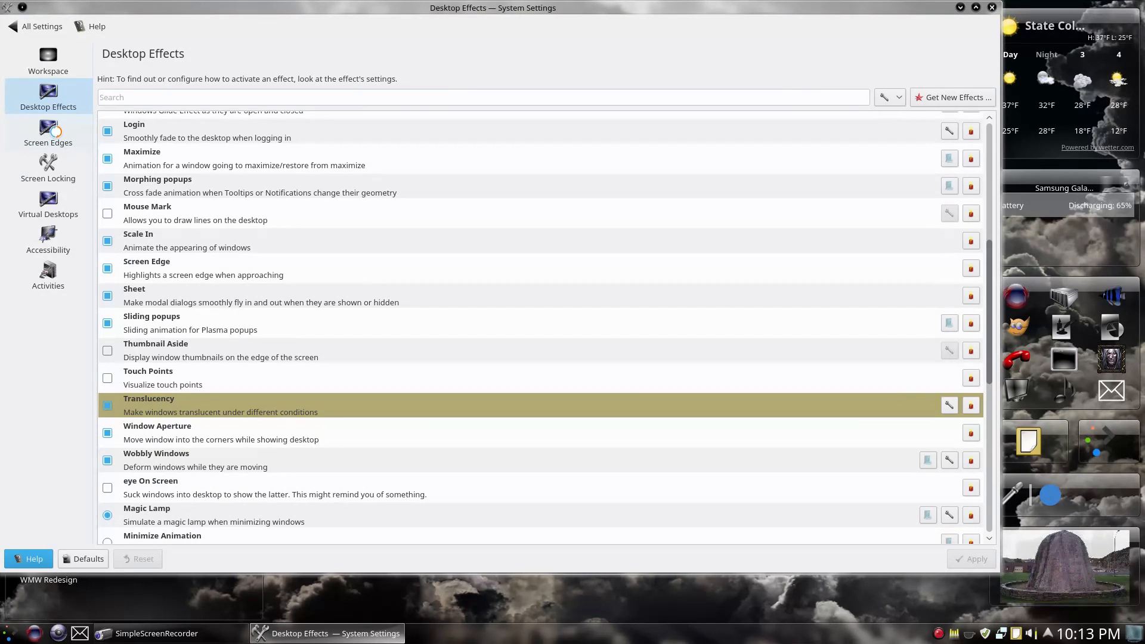
left_click(64, 138)
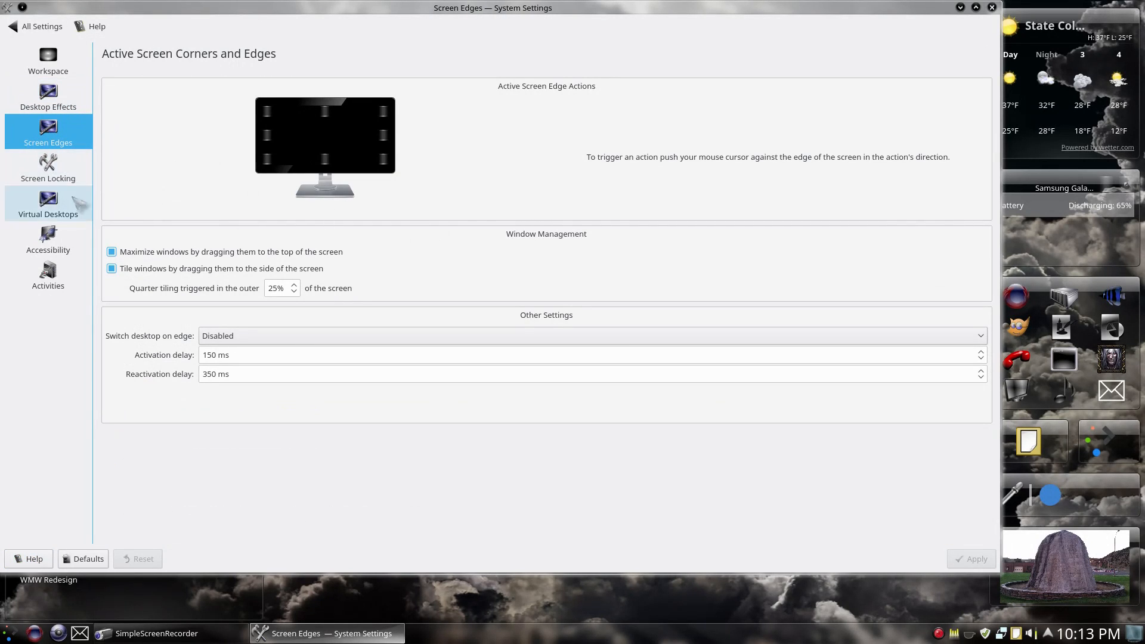
left_click(47, 65)
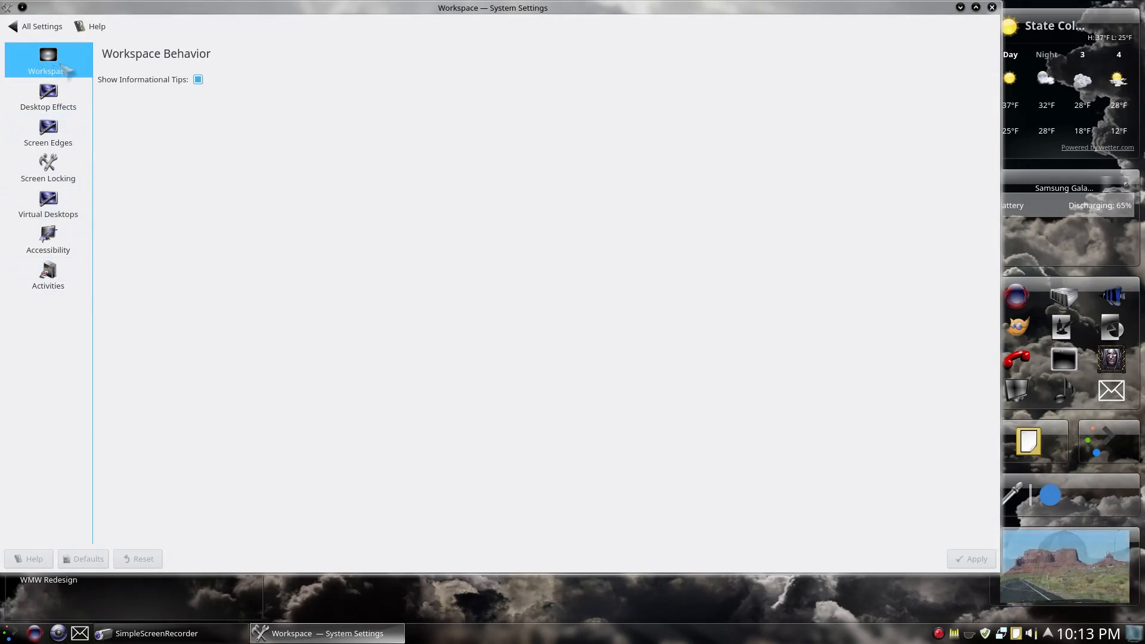
left_click(48, 95)
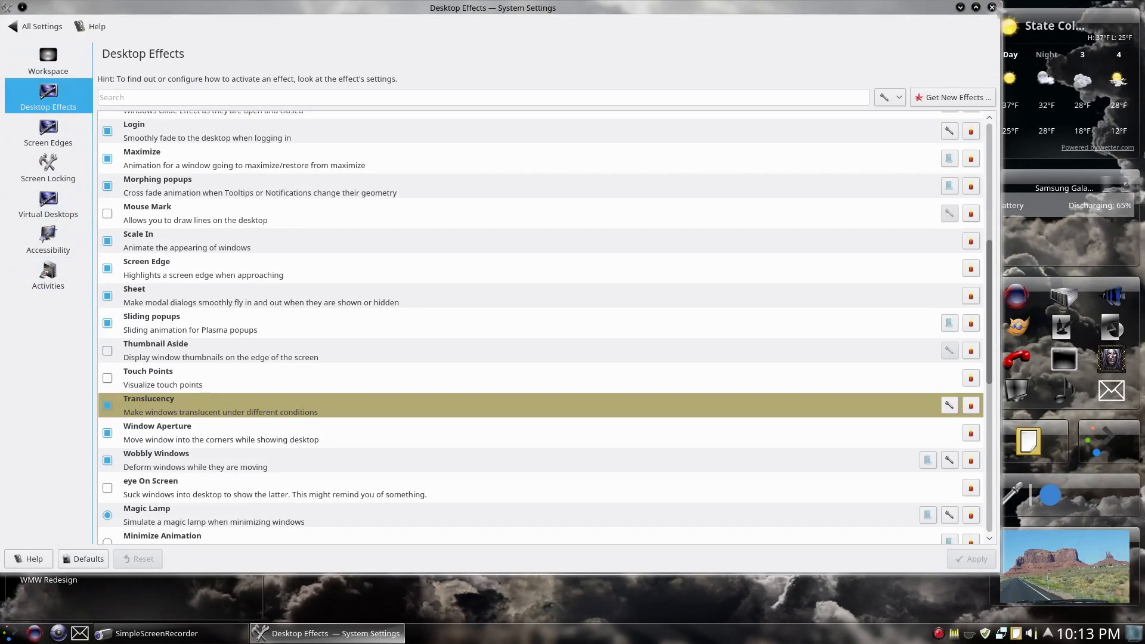
left_click(992, 7)
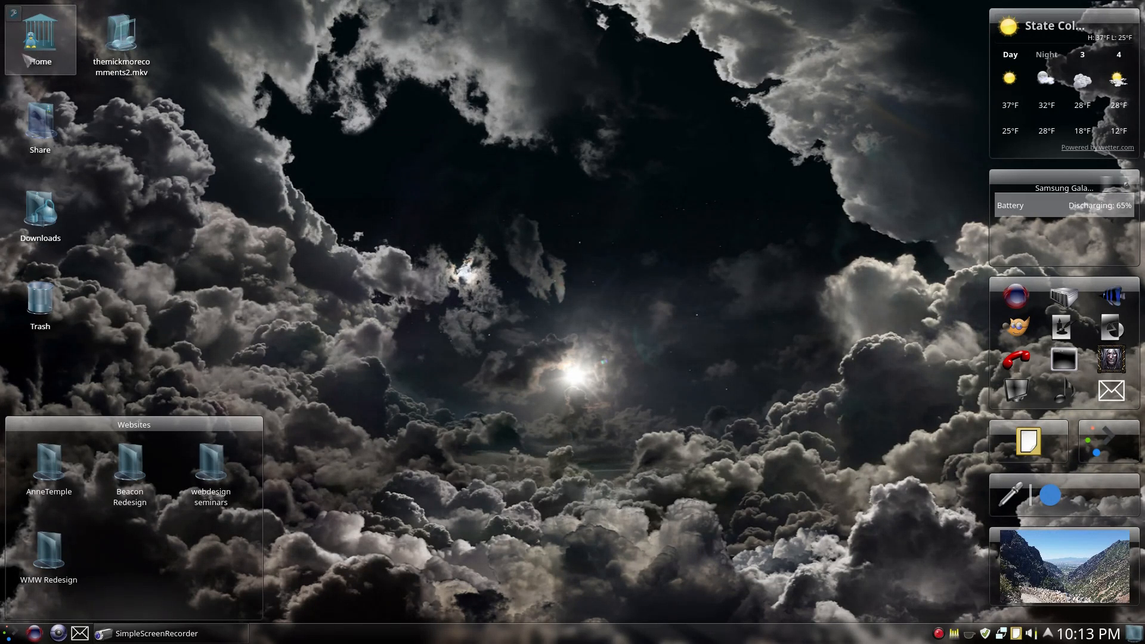
Unlock the desktop widgets and open the desktop's configuration window
left_click(19, 18)
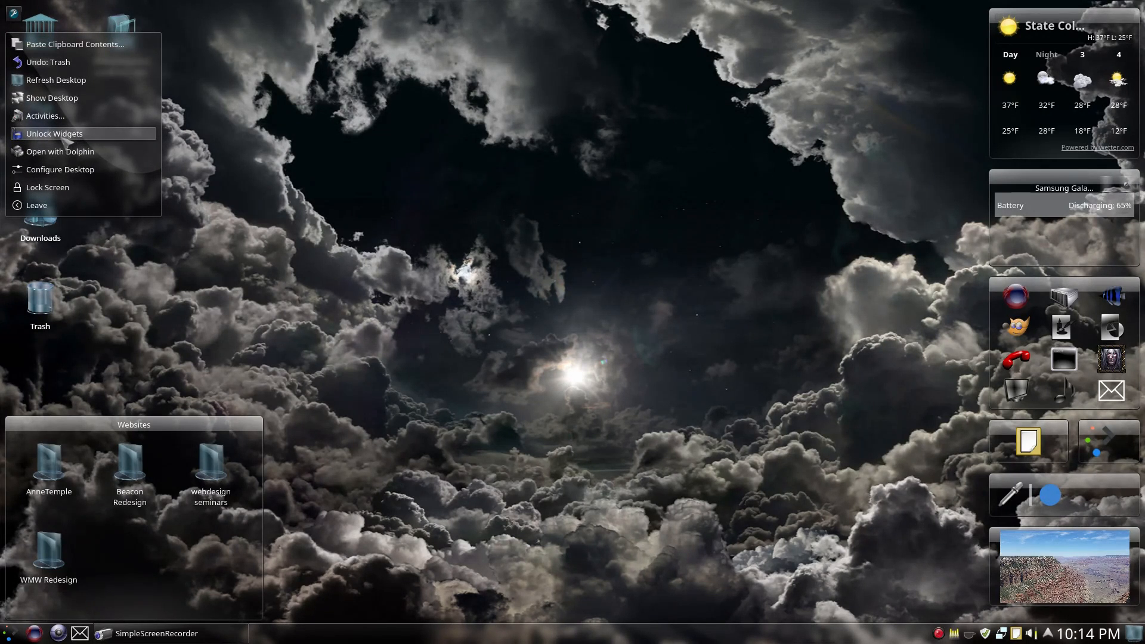
left_click(67, 135)
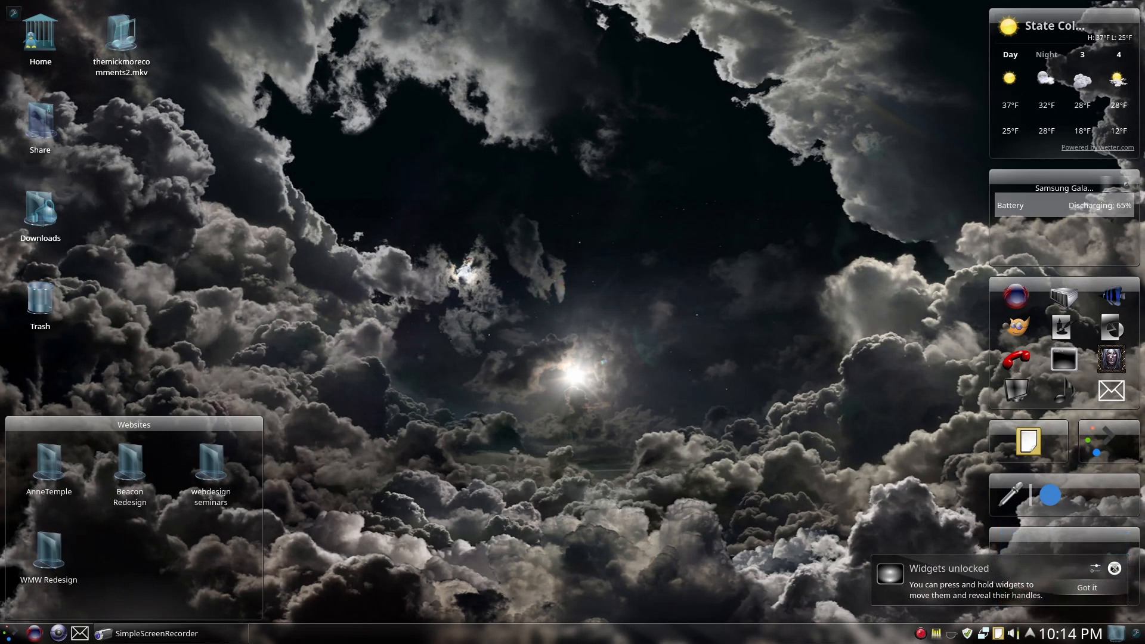
right_click(395, 224)
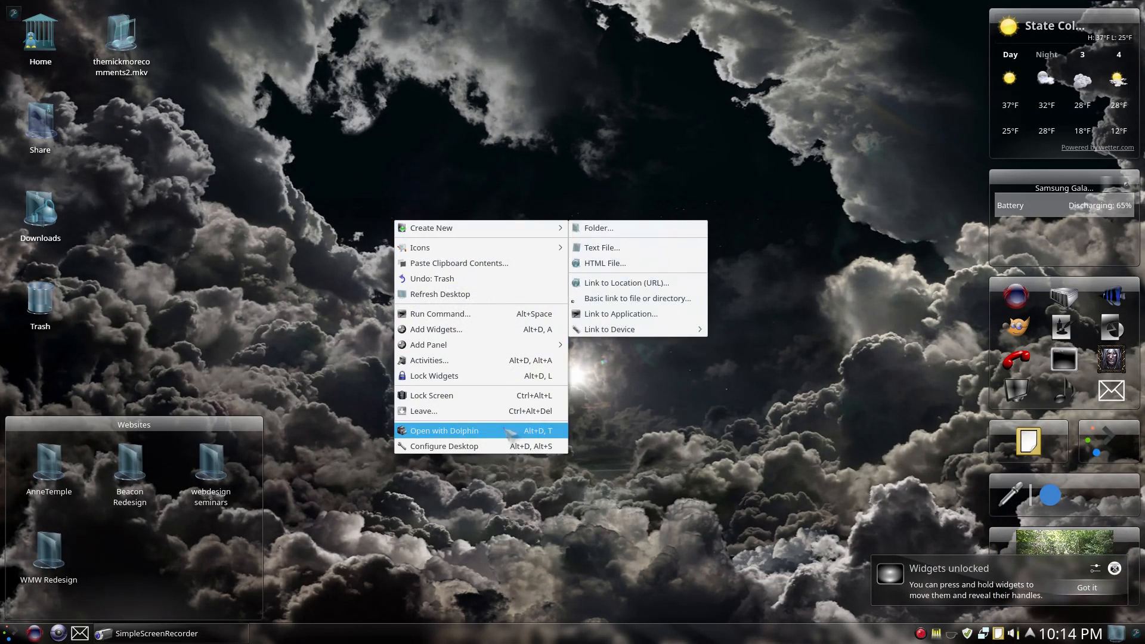
left_click(488, 446)
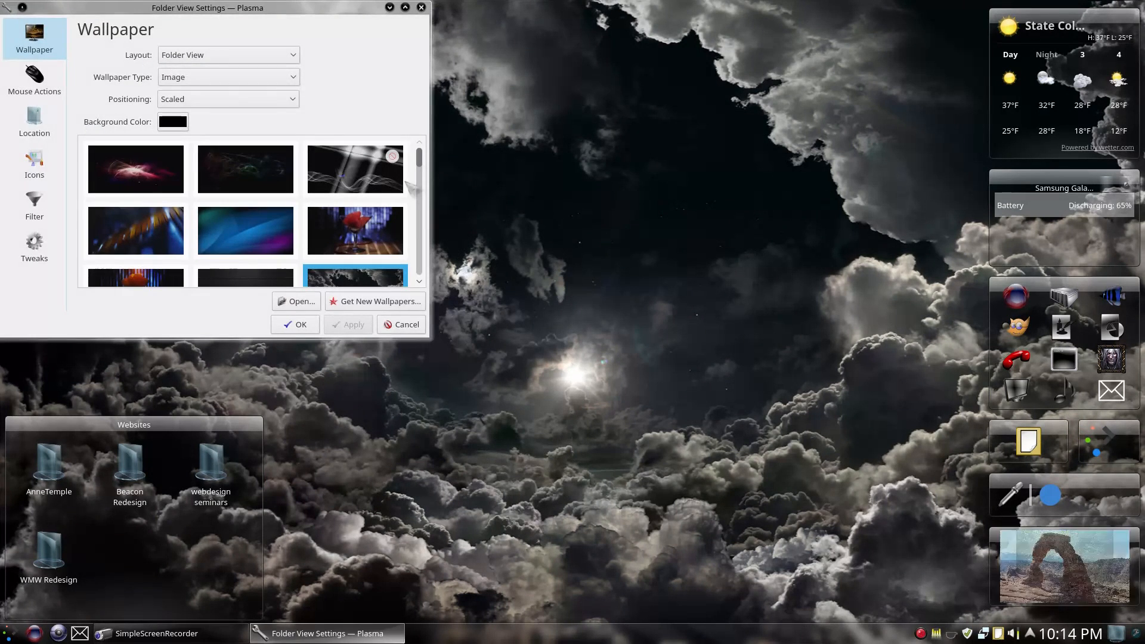
Check the available desktop layout choices, close the Folder View settings without changes, and lock the widgets
left_click(290, 58)
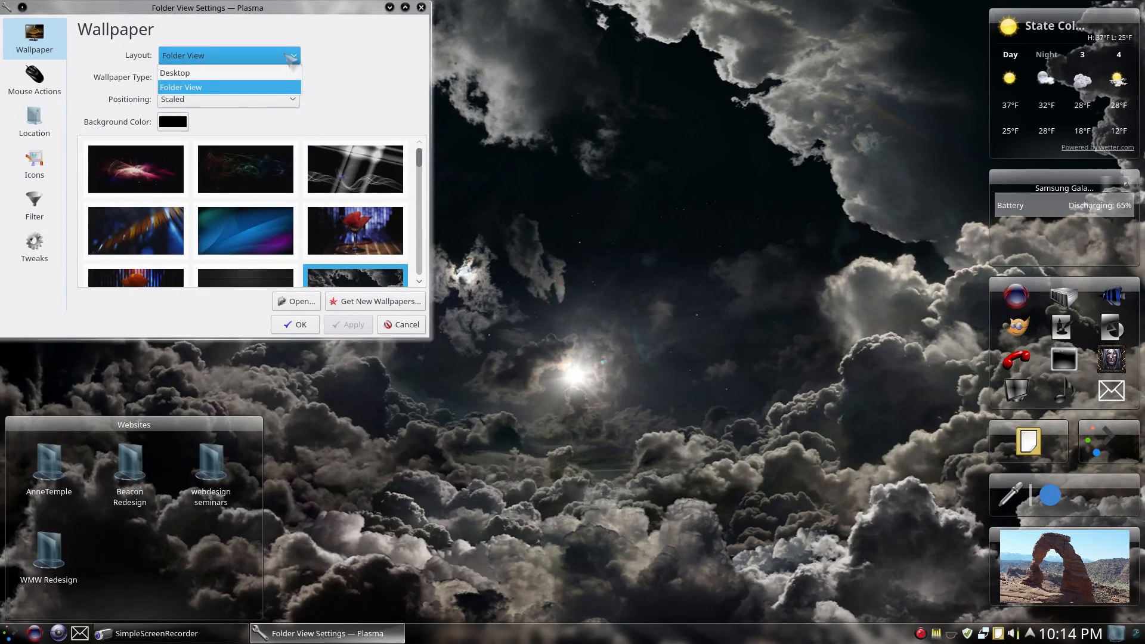
left_click(377, 69)
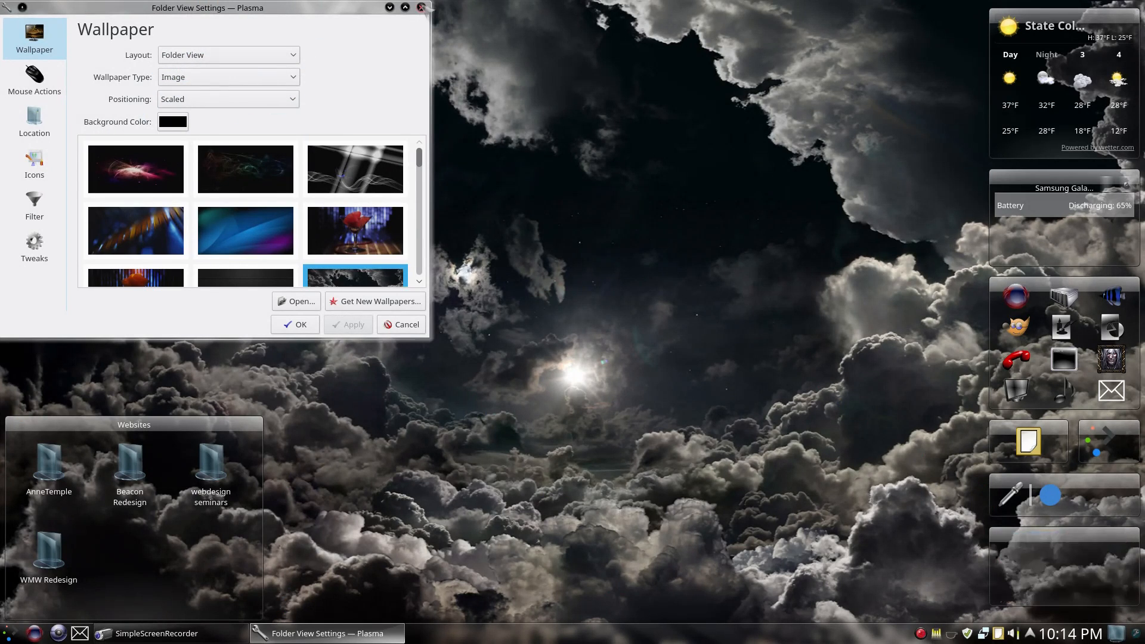
left_click(421, 7)
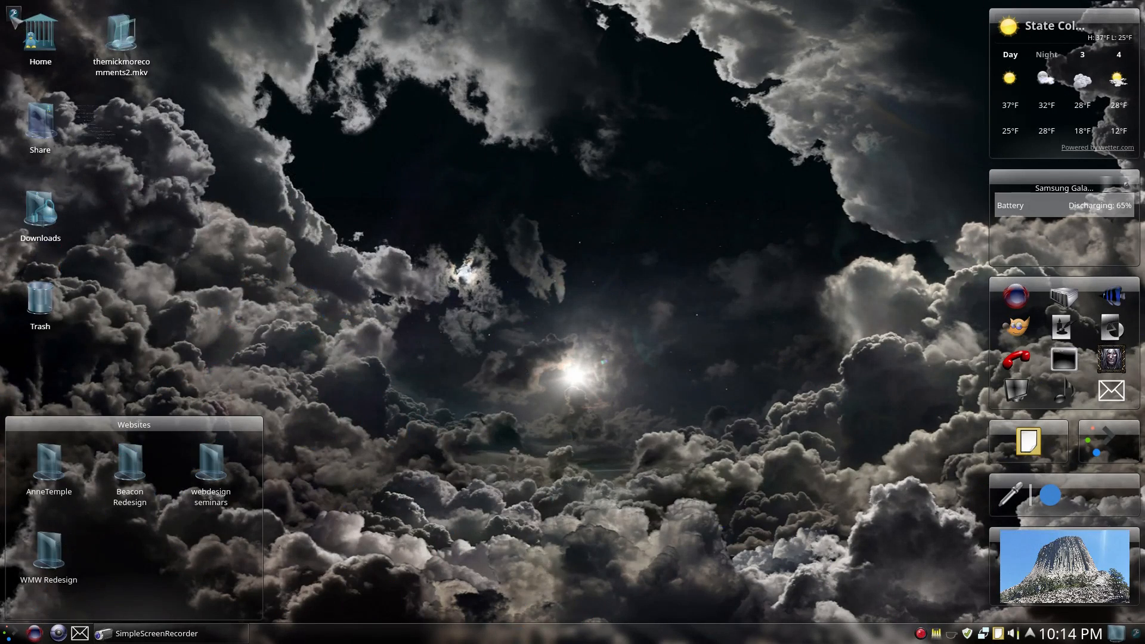
left_click(13, 13)
left_click(64, 152)
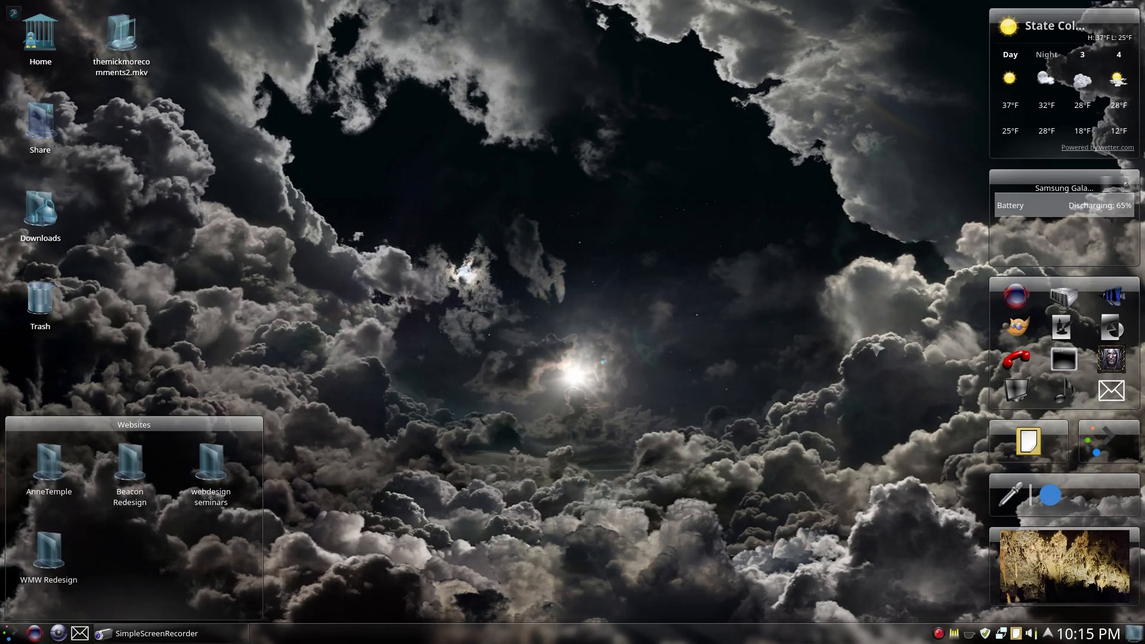
Launch Firefox to look at its themed window, and minimize it to the taskbar
left_click(34, 633)
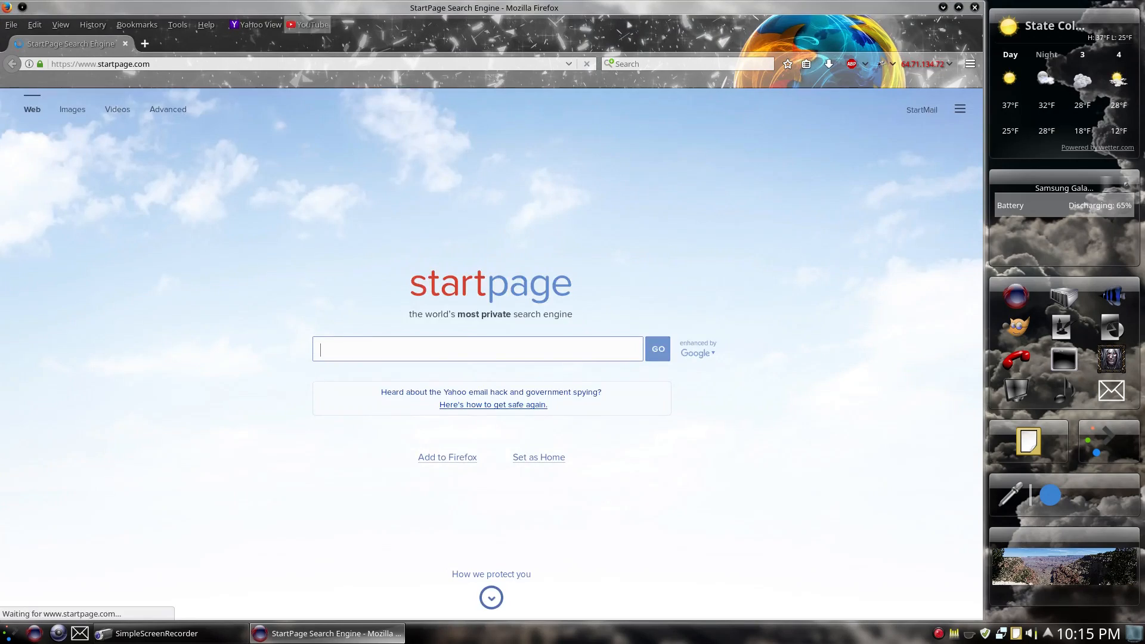
mouse_move(153, 5)
left_mouse_down()
mouse_move(171, 6)
mouse_move(152, 4)
left_mouse_up()
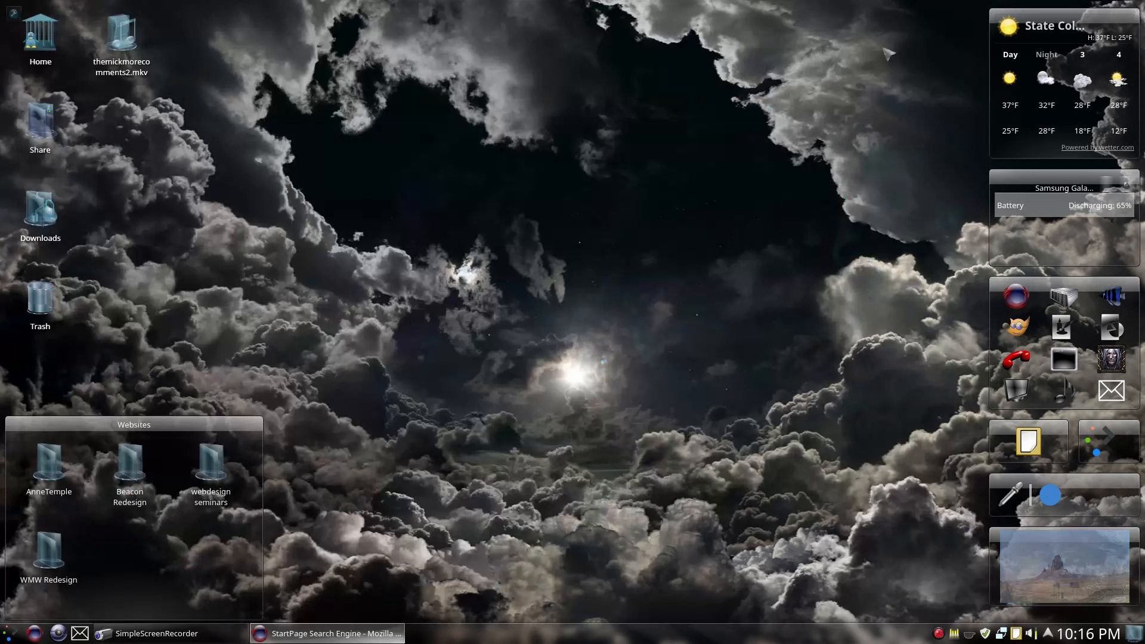
left_click(942, 8)
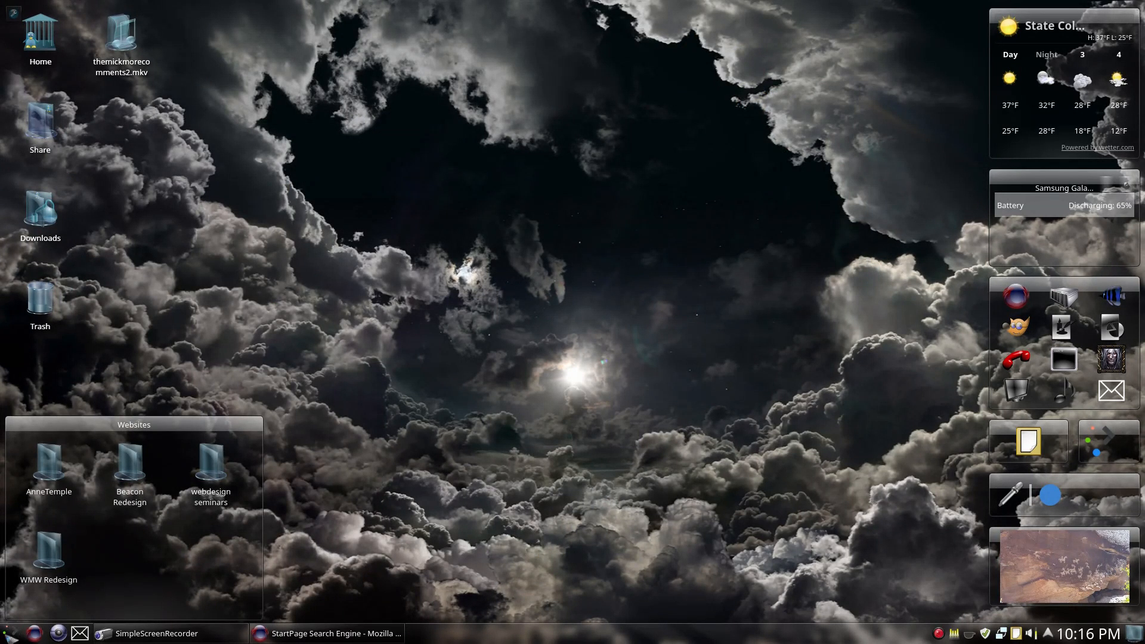
Search the application launcher for "abo", open About System to review the software and hardware information, and close it
left_click(15, 635)
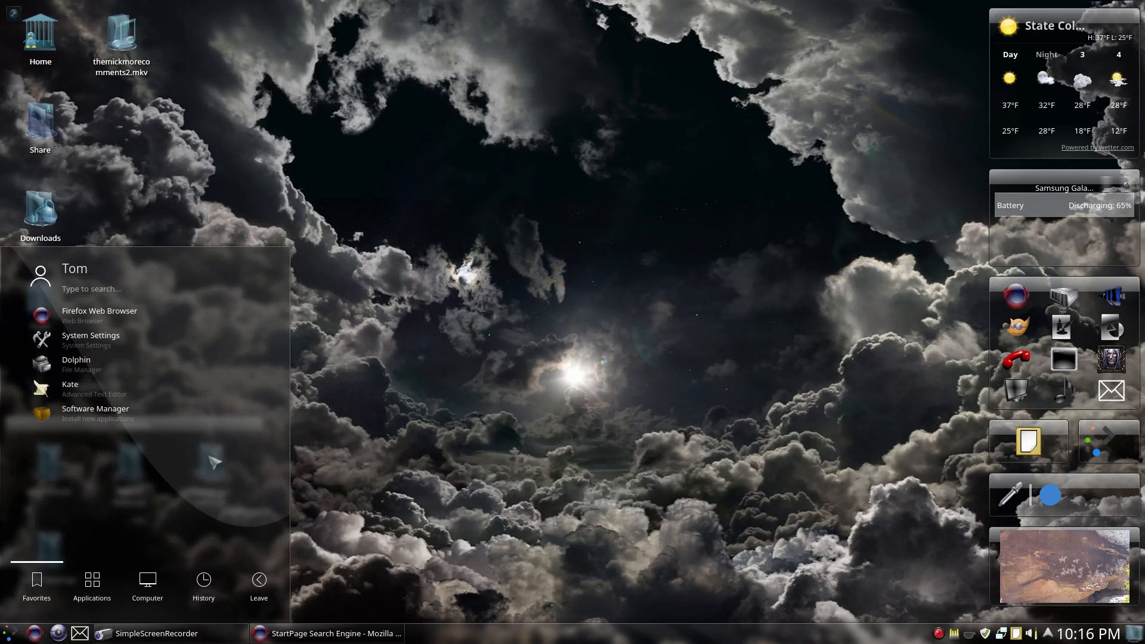
type("abo")
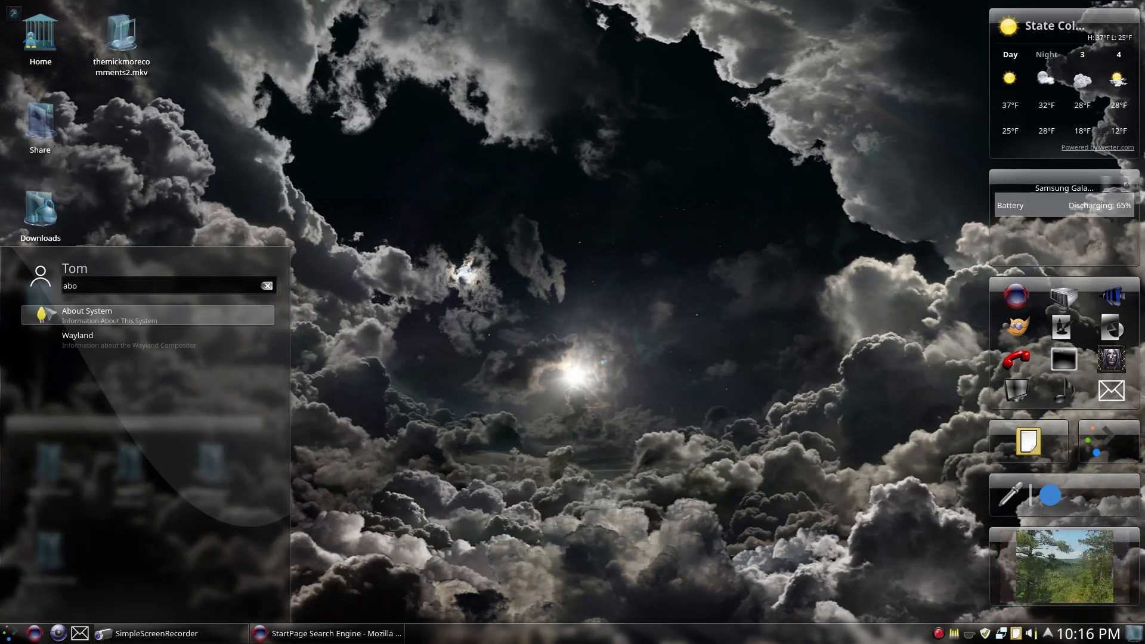
key("Return")
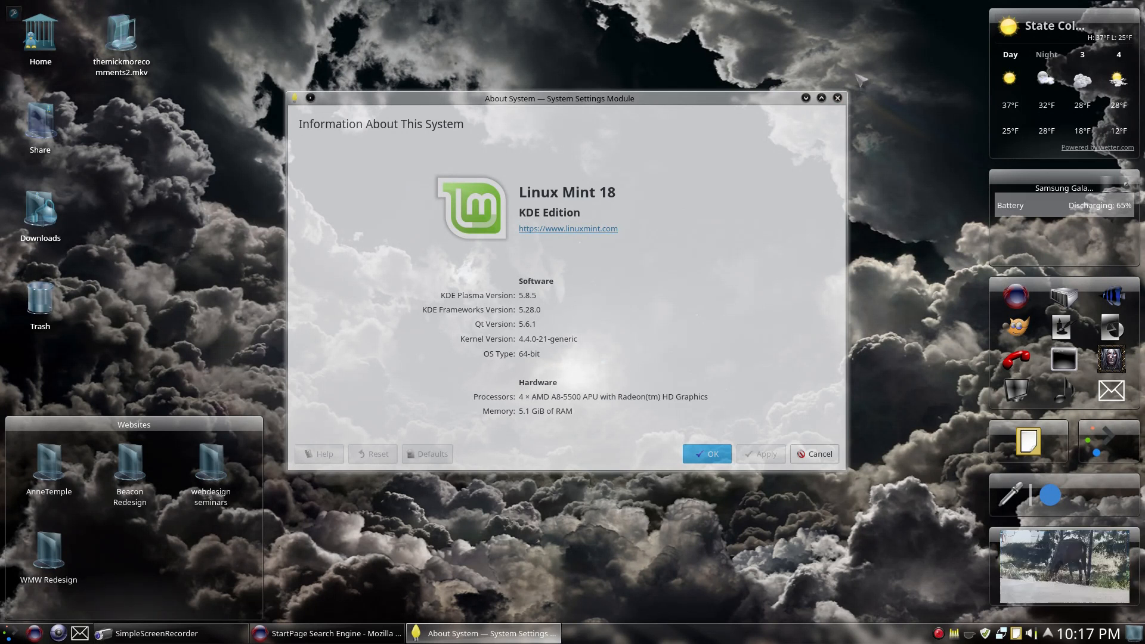
left_click(837, 97)
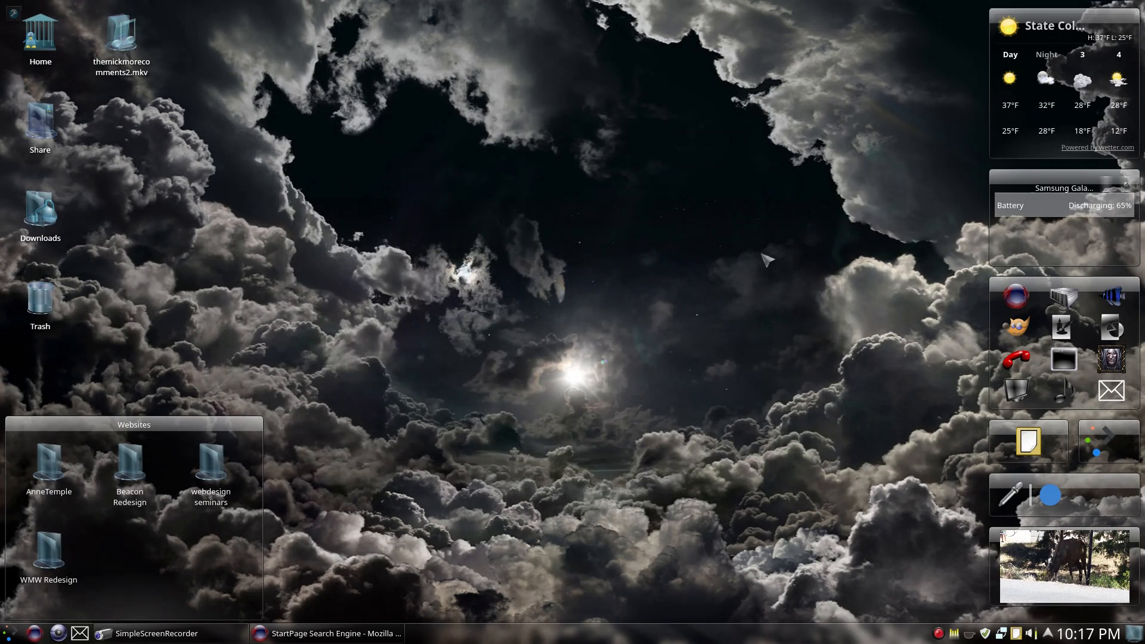
Restore and minimize the Firefox window to view the window effects, and close it after restoring it again
left_click(375, 633)
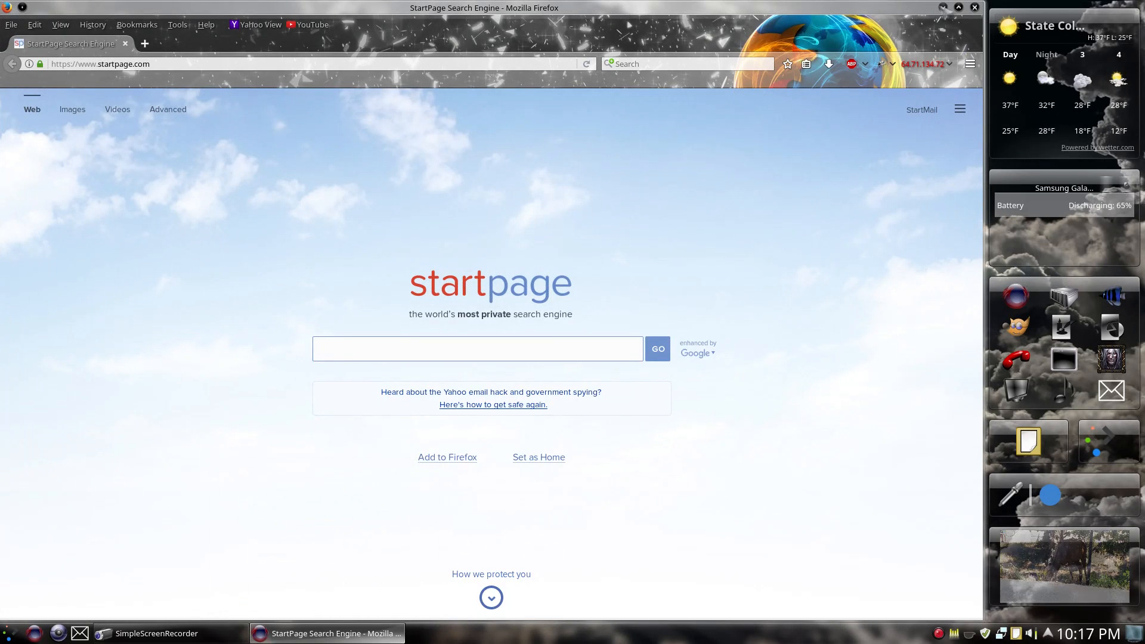
left_click(943, 7)
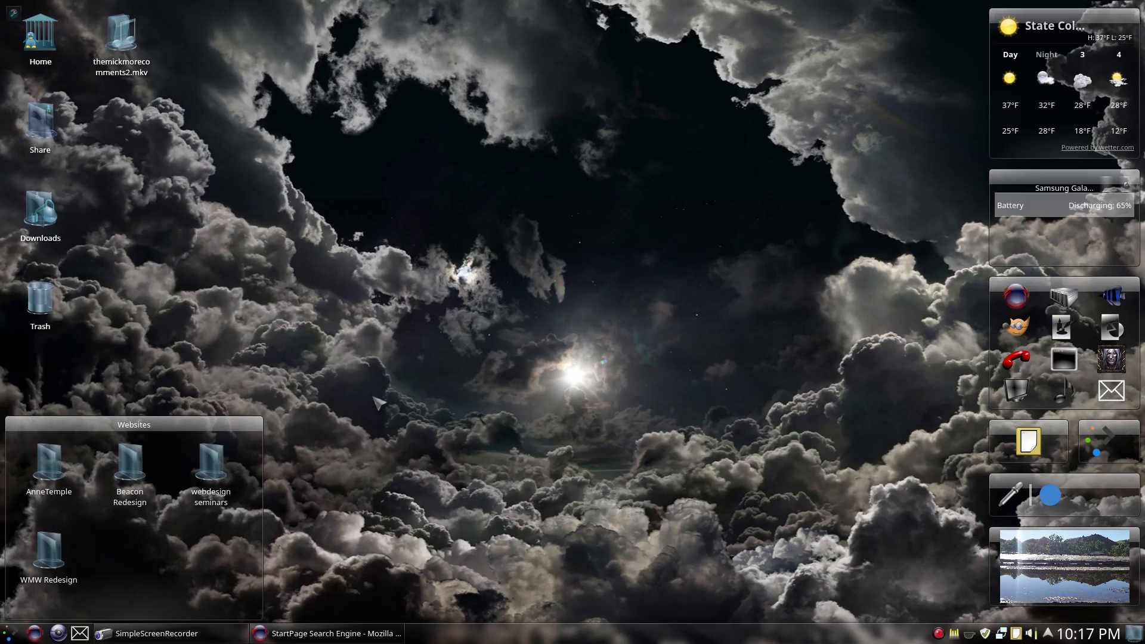
left_click(327, 634)
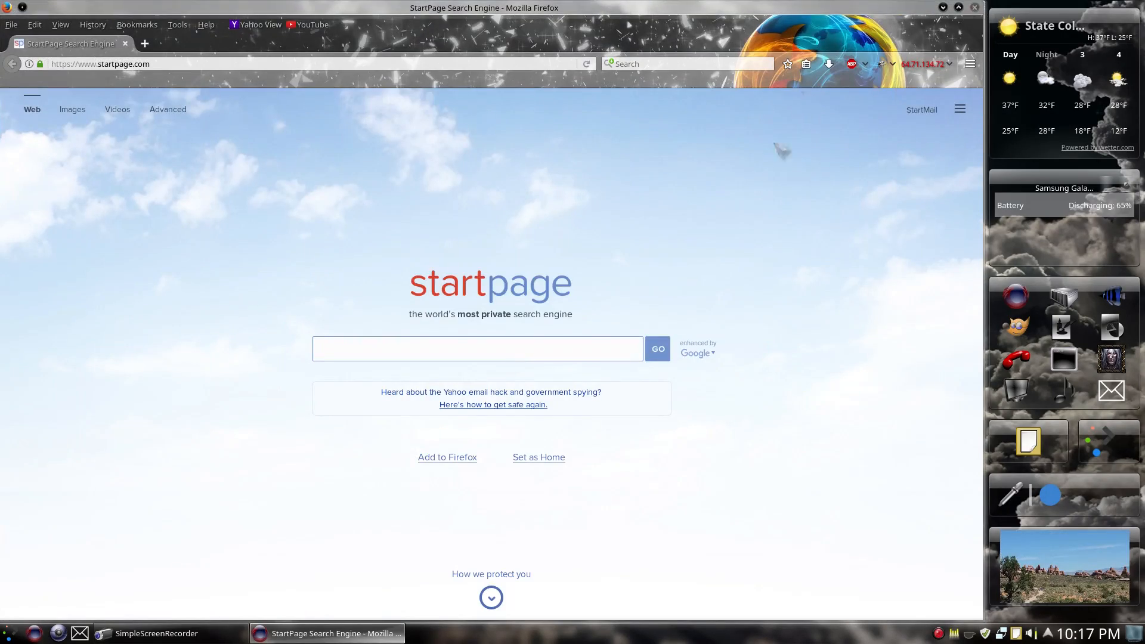
left_click(974, 7)
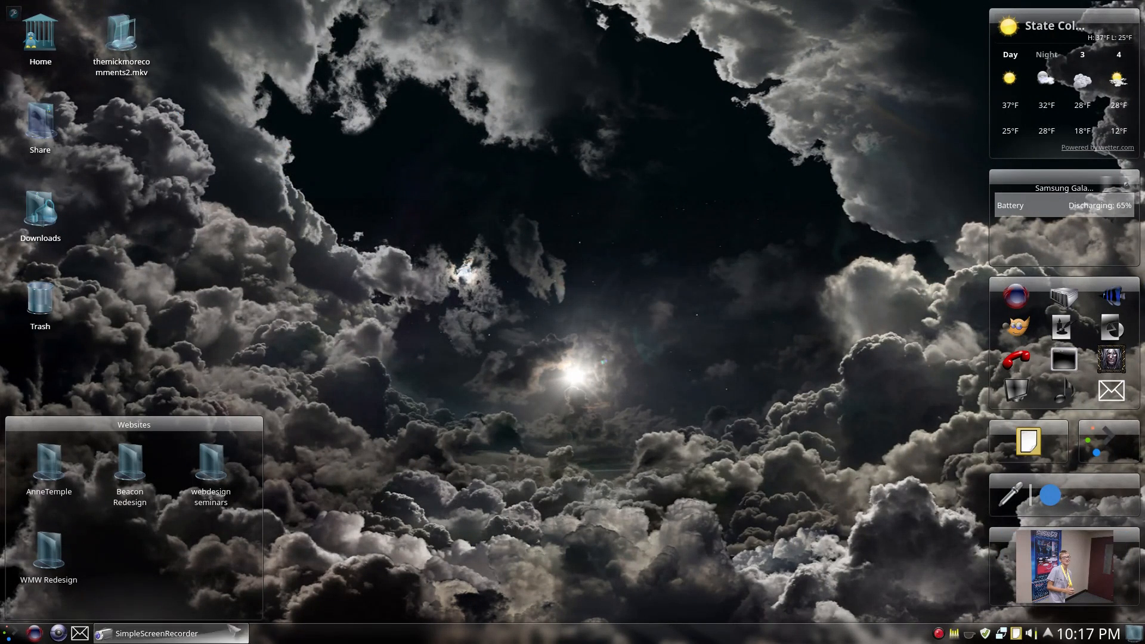
Bring up the SimpleScreenRecorder window
mouse_move(155, 633)
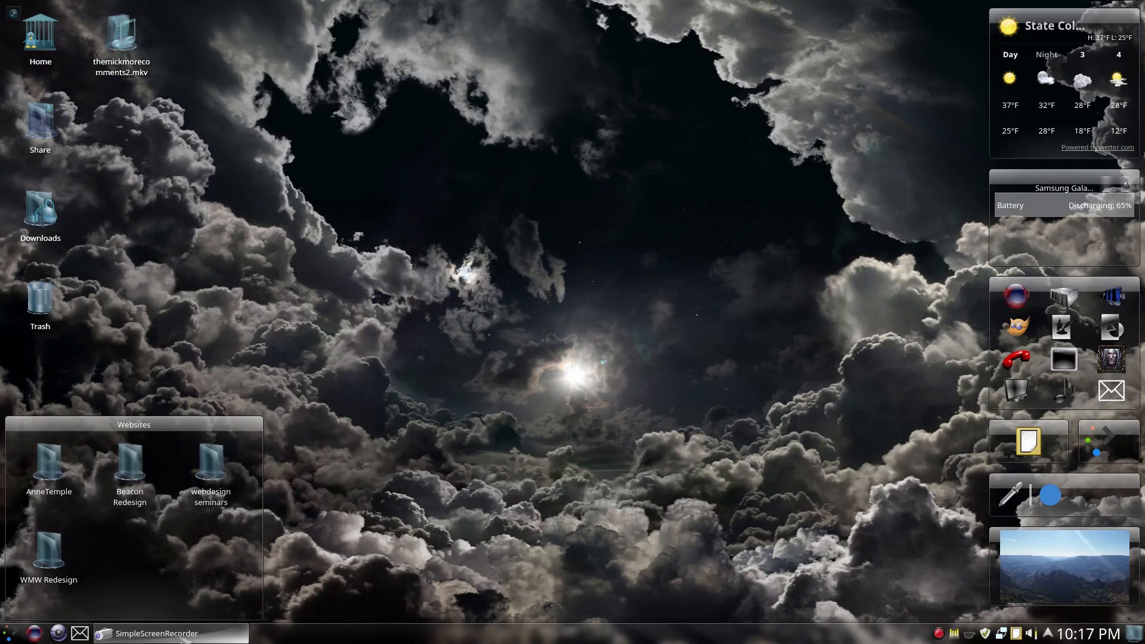
left_click(178, 636)
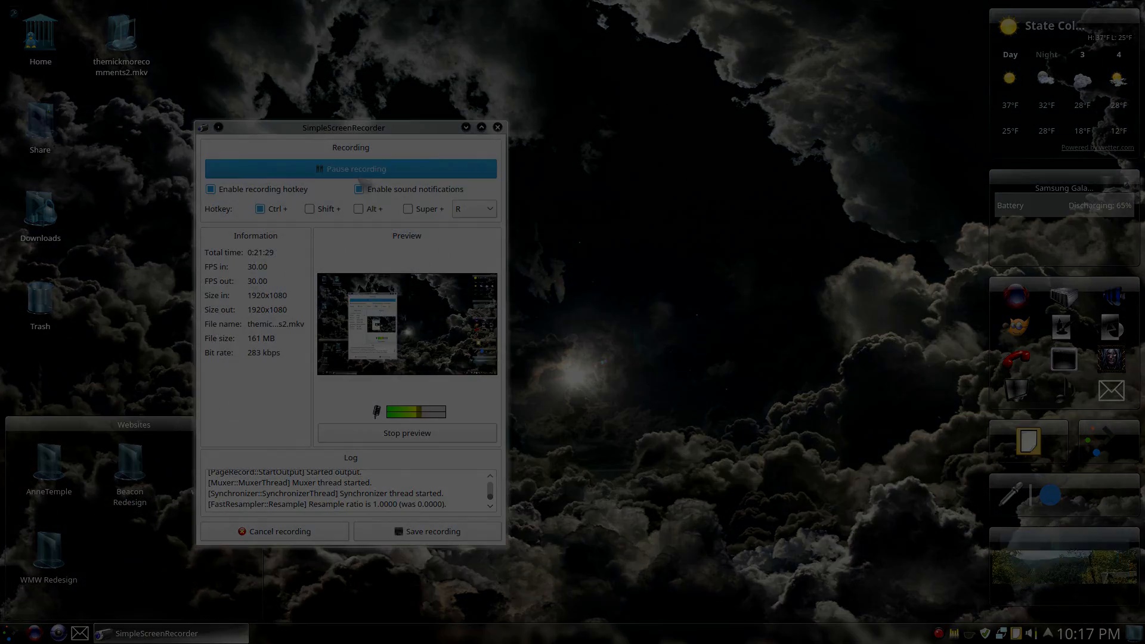